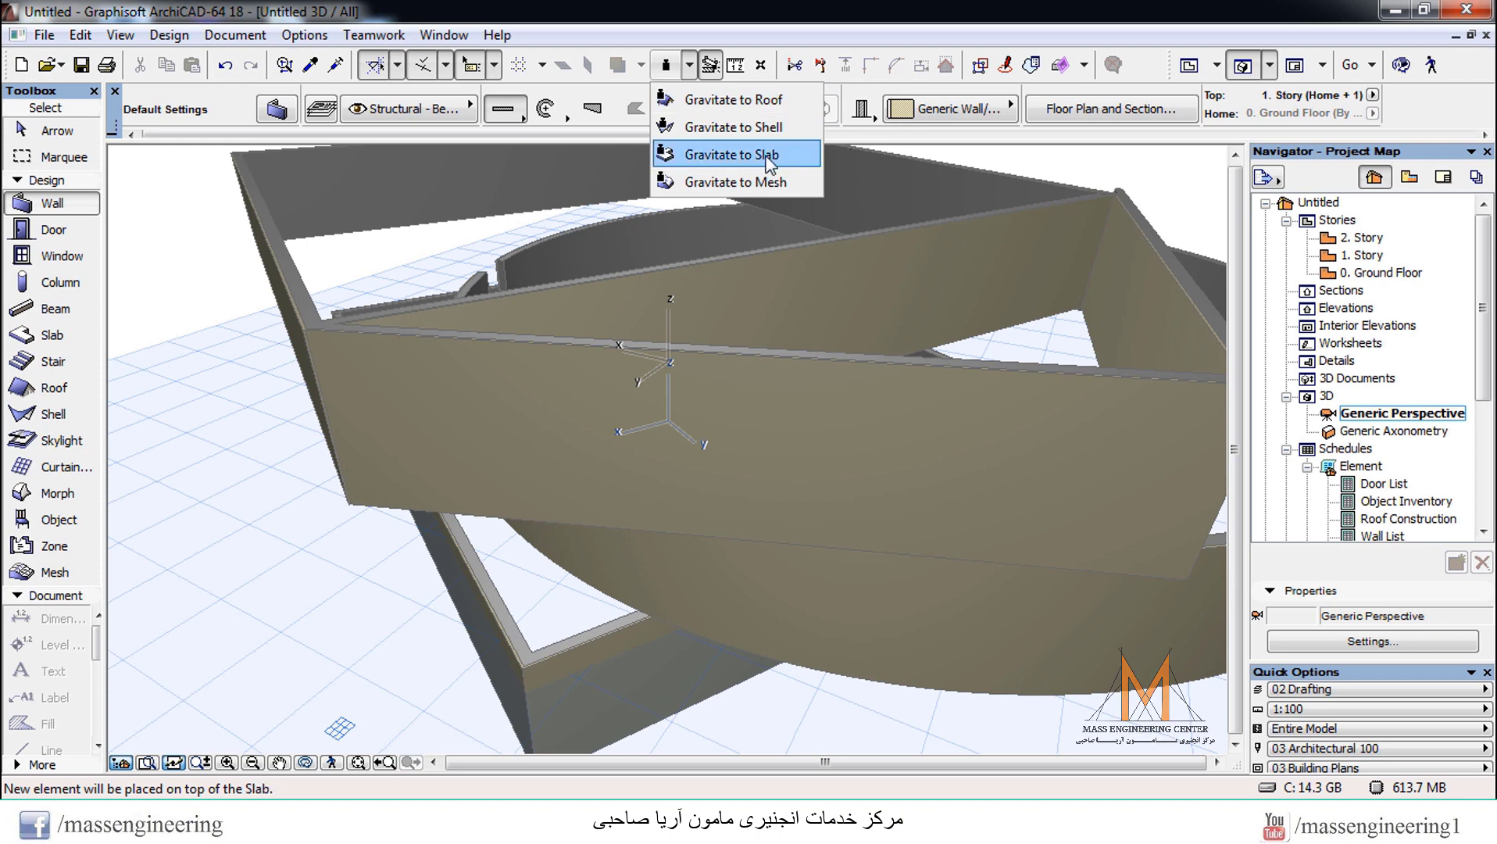
Set the gravity option to Gravitate to Slab and switch from the 3D view to the 1. Story floor plan
left_click(773, 156)
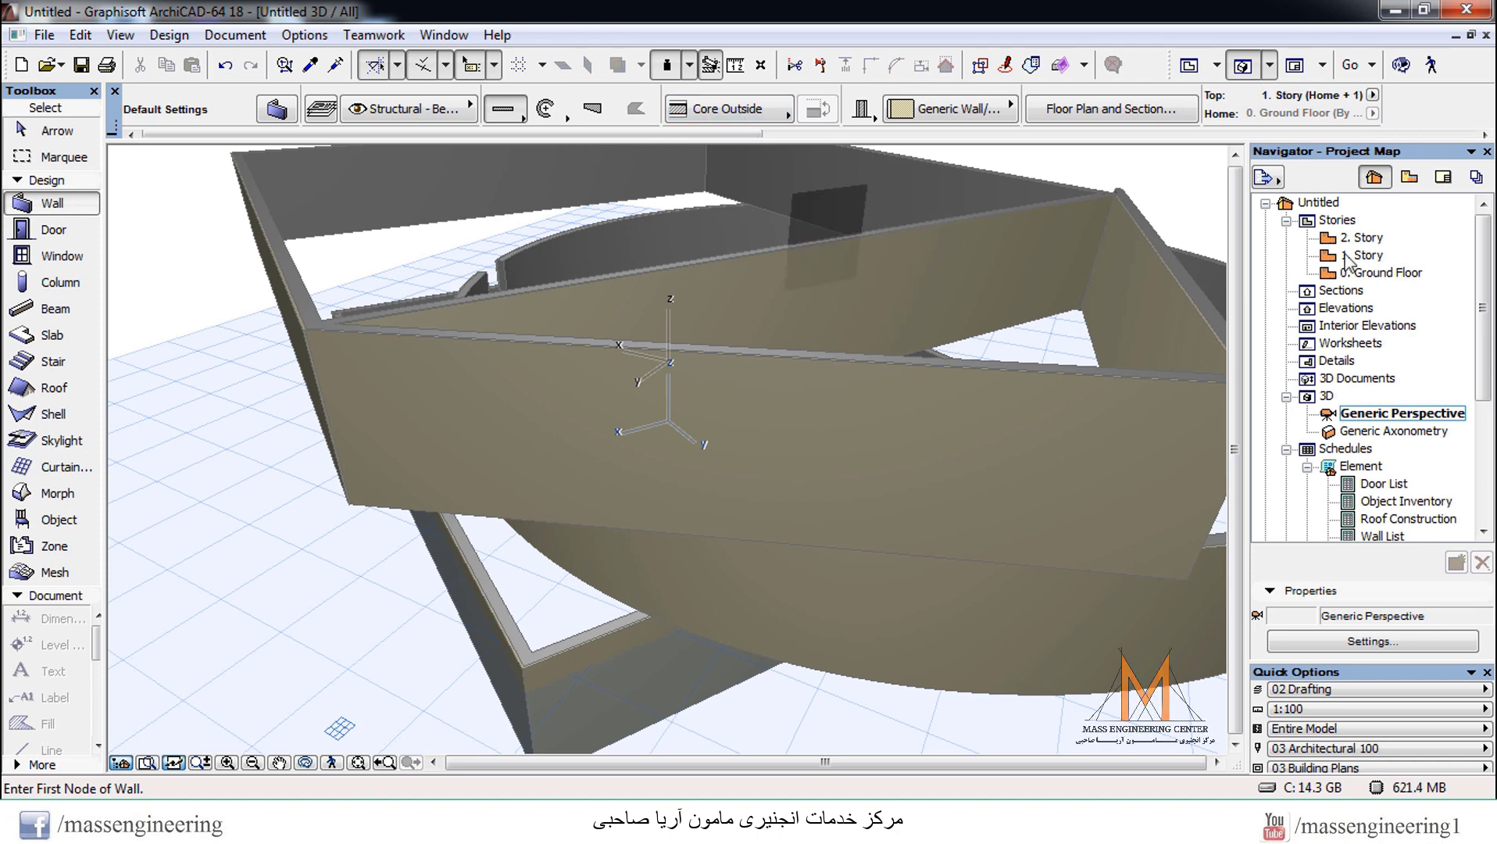
left_click(1189, 65)
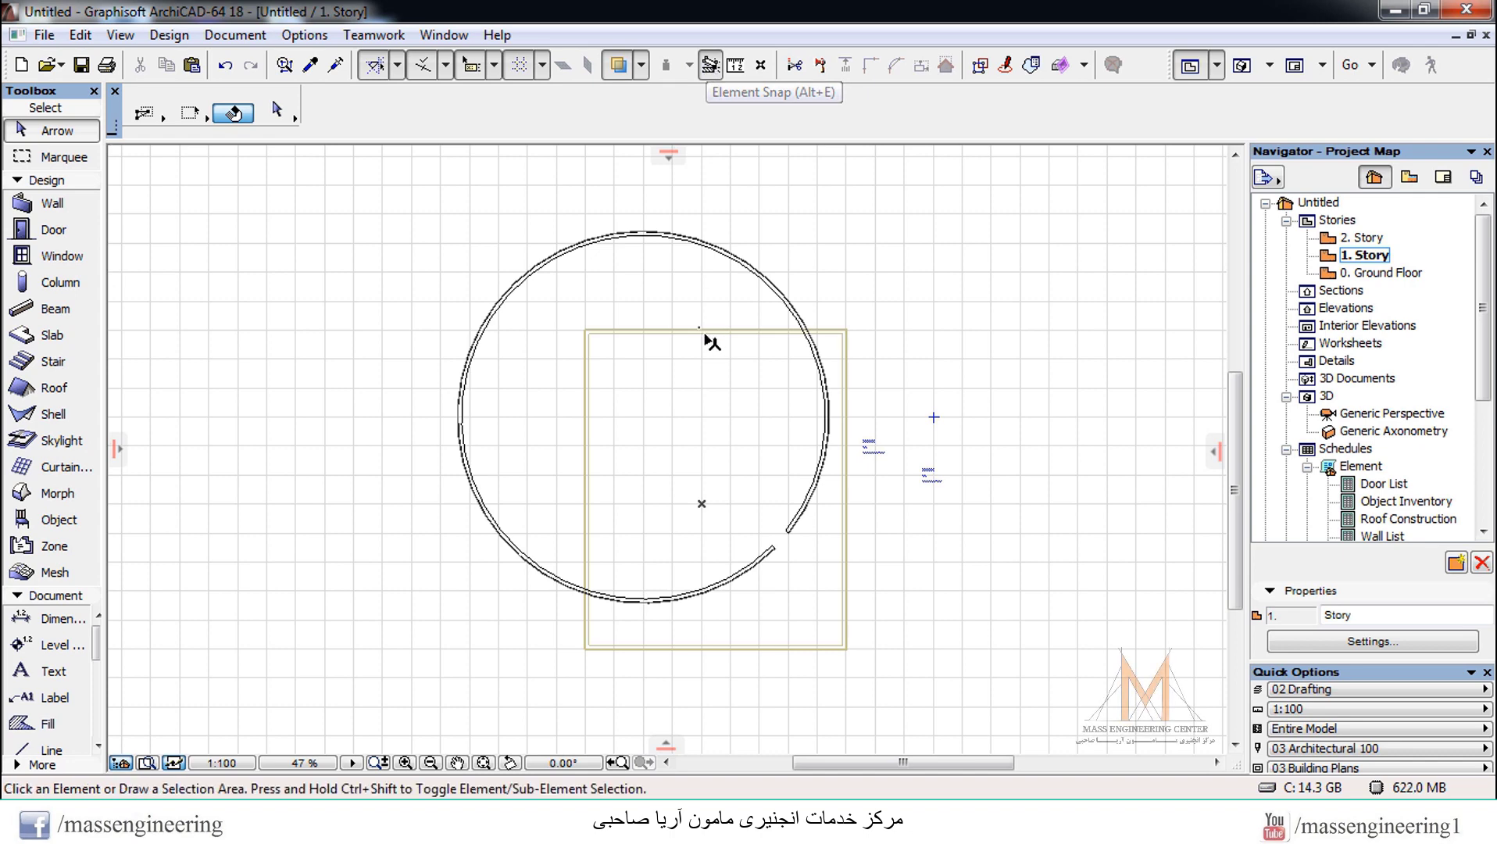
left_click(56, 205)
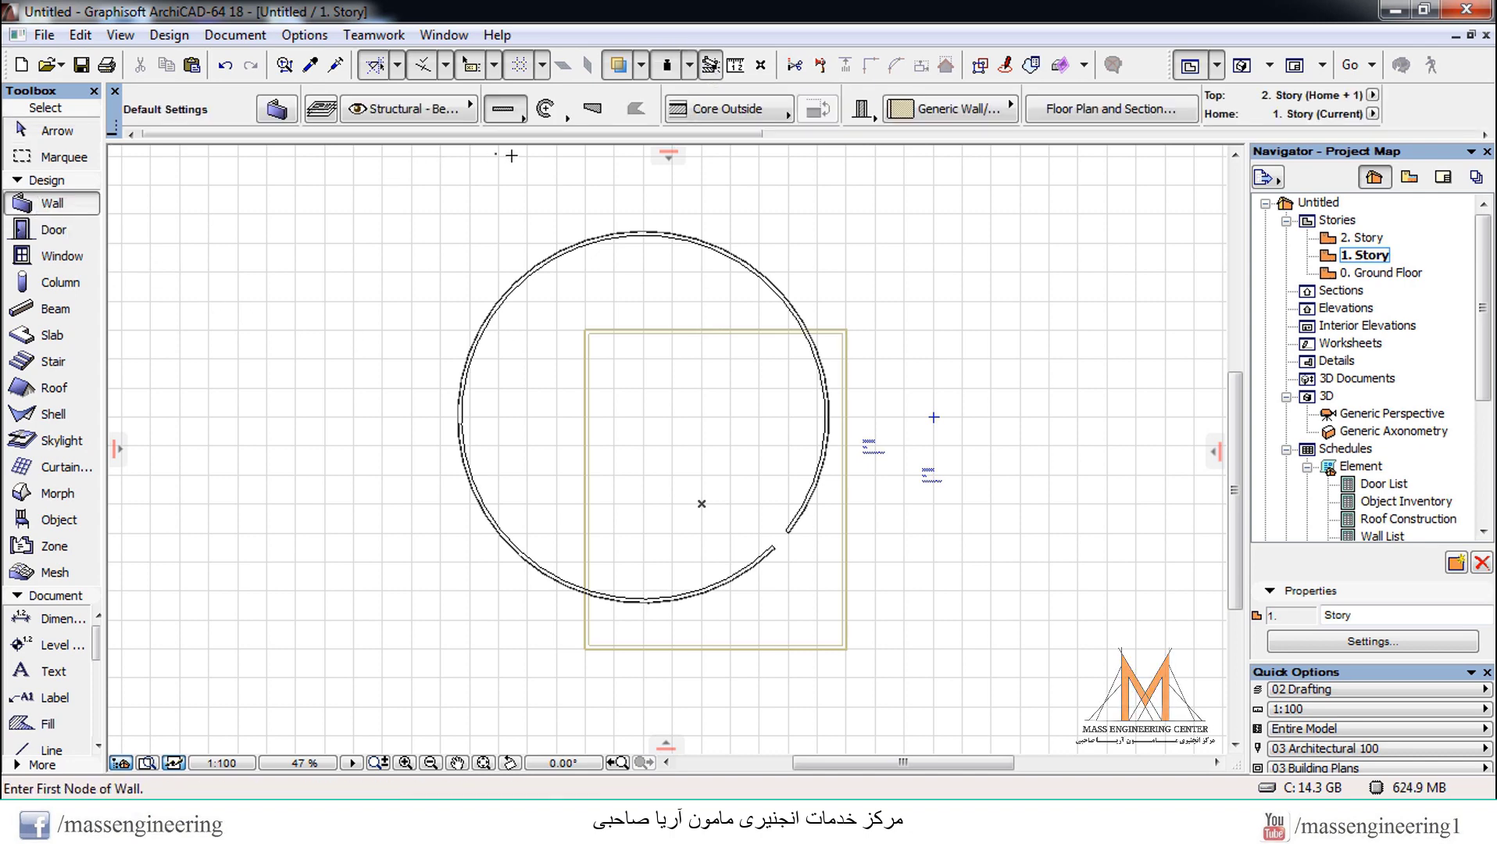
left_click(904, 243)
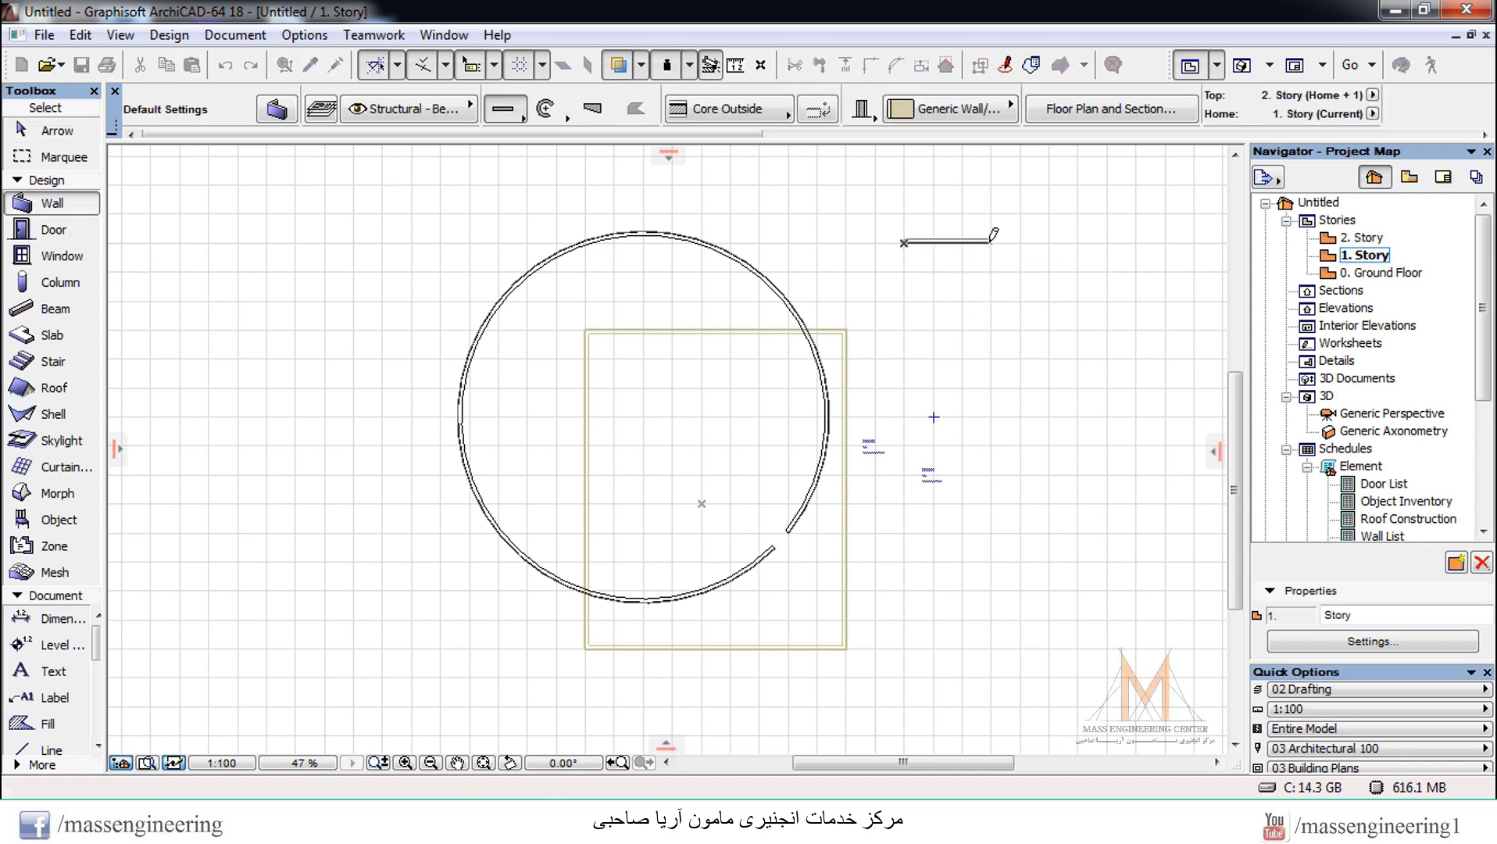
key("Escape")
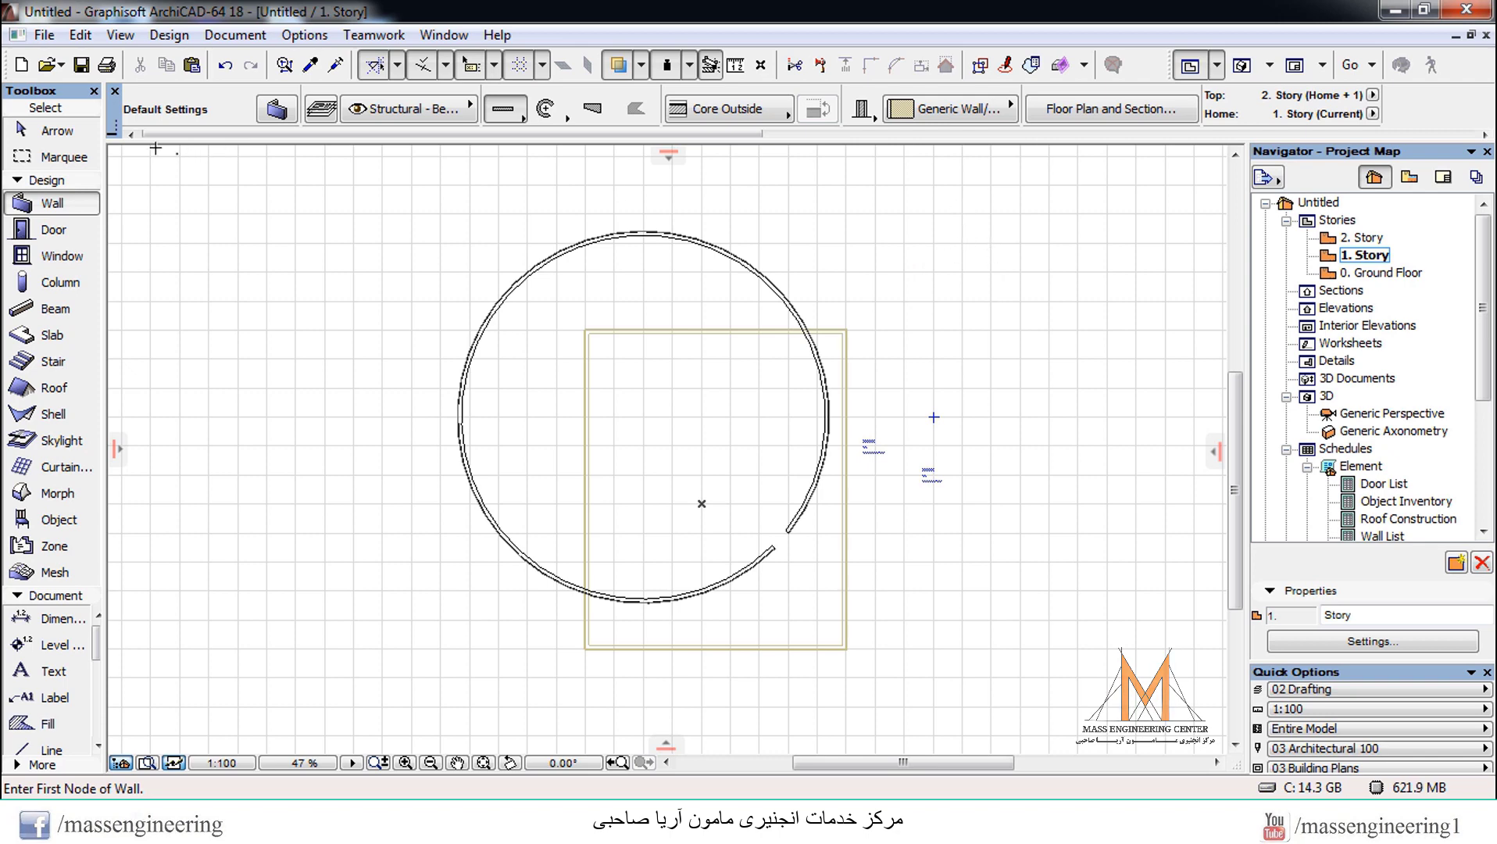
left_click(55, 131)
Turn off the trace reference on the 1. Story plan and open the 0. Ground Floor plan
scroll(868, 224, "up", 2)
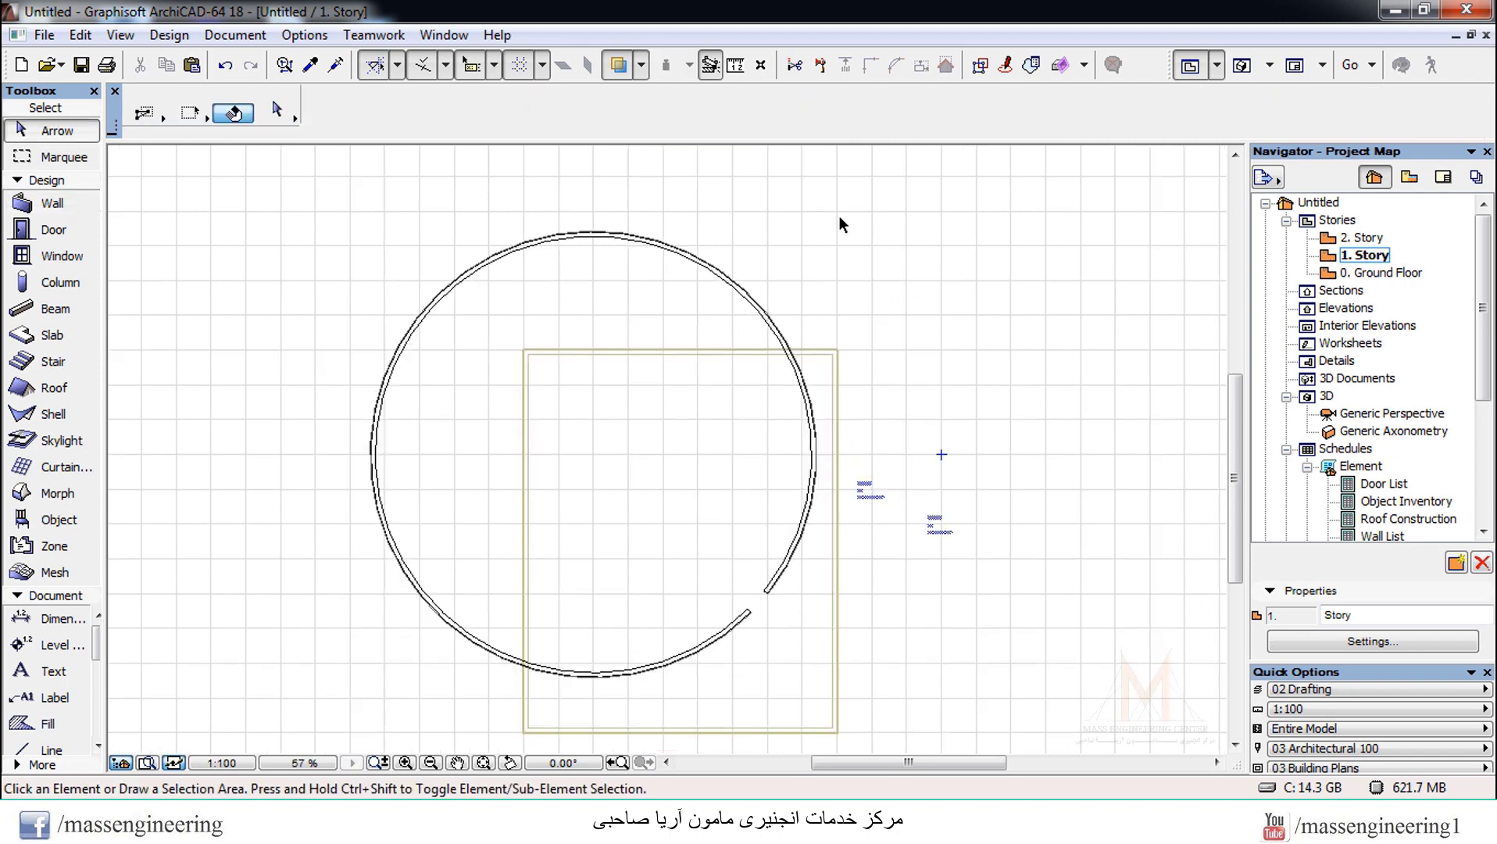
left_click(618, 65)
scroll(659, 318, "down", 3)
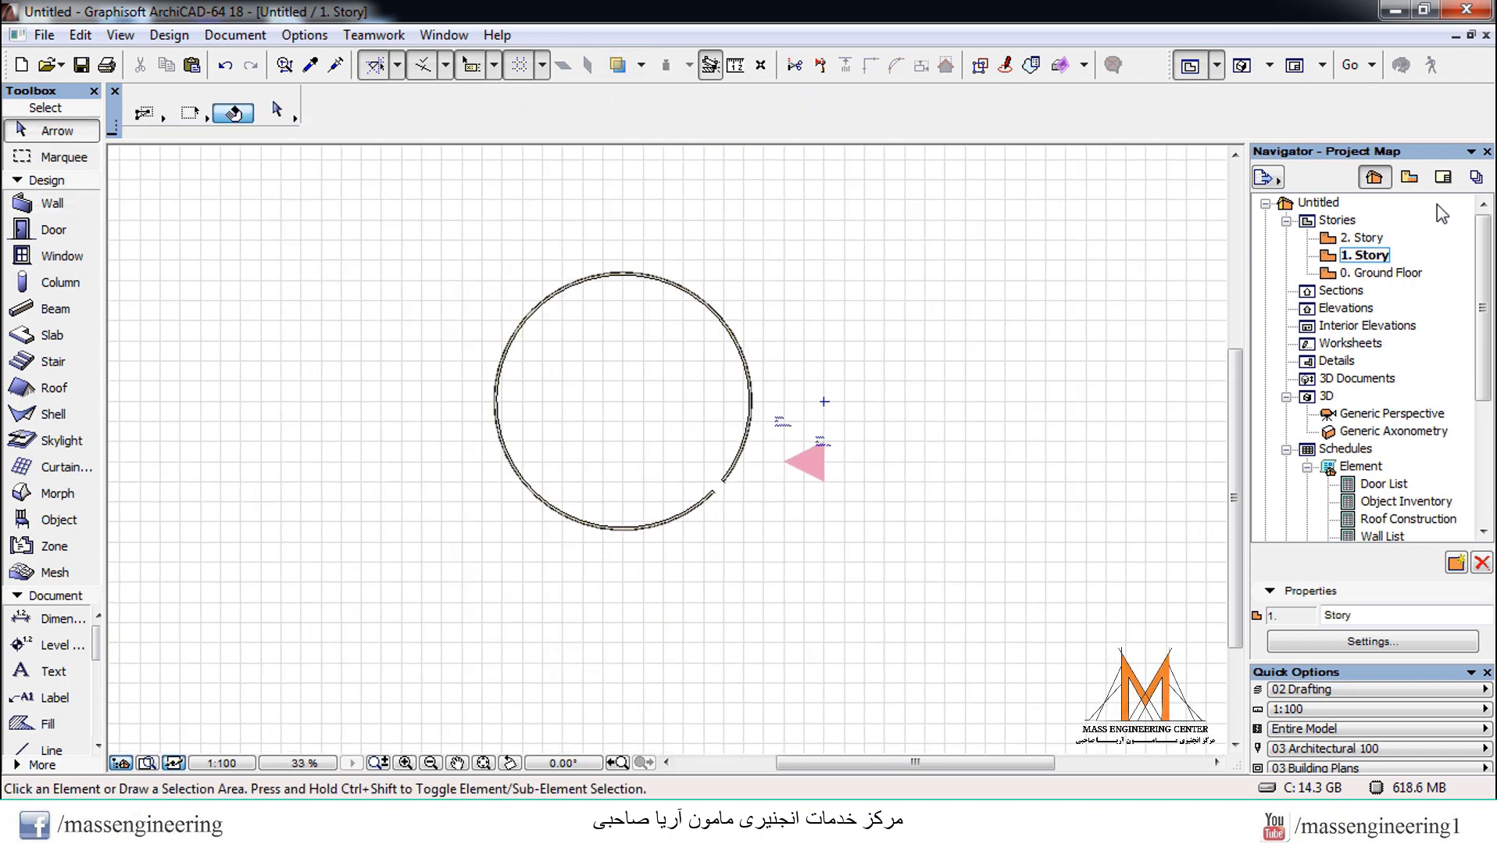
double_click(1364, 273)
scroll(568, 348, "down", 3)
Draw a separate horizontal wall about 12 m long to the right of the rectangular room
left_click(53, 203)
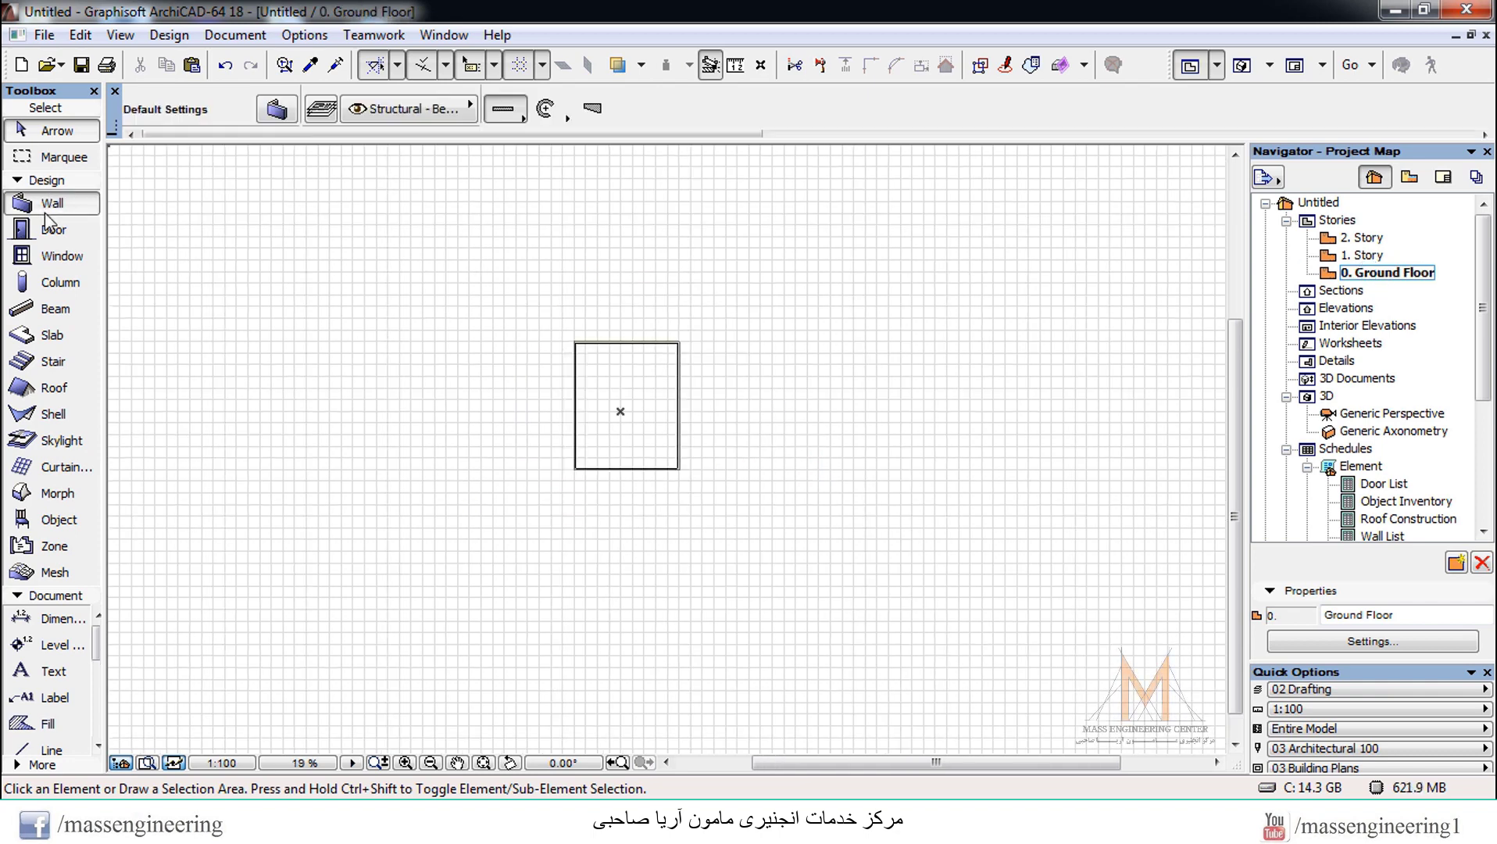
scroll(703, 355, "up", 4)
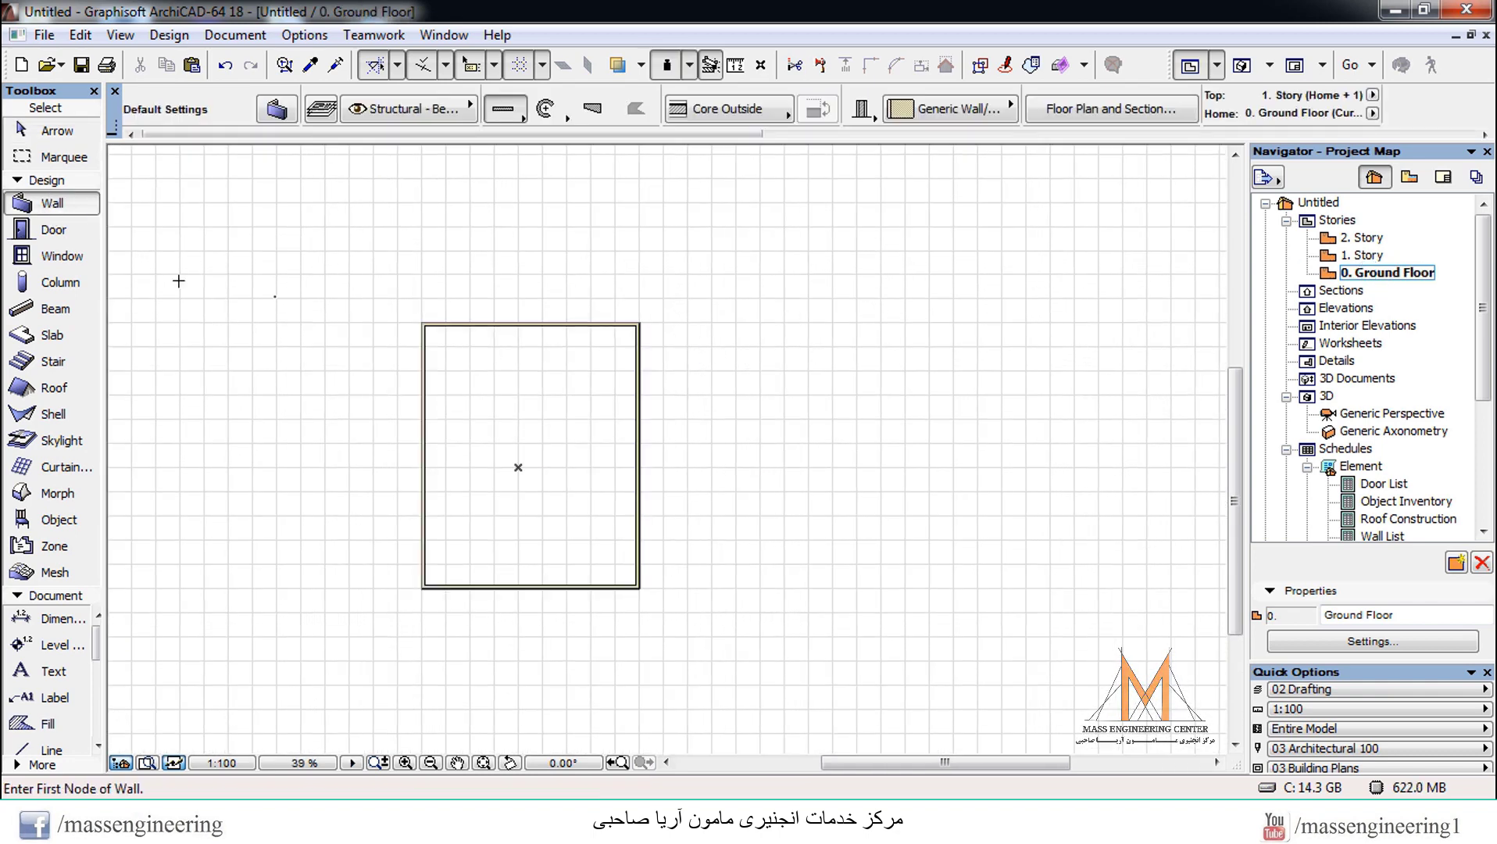
left_click(688, 370)
left_click(833, 370)
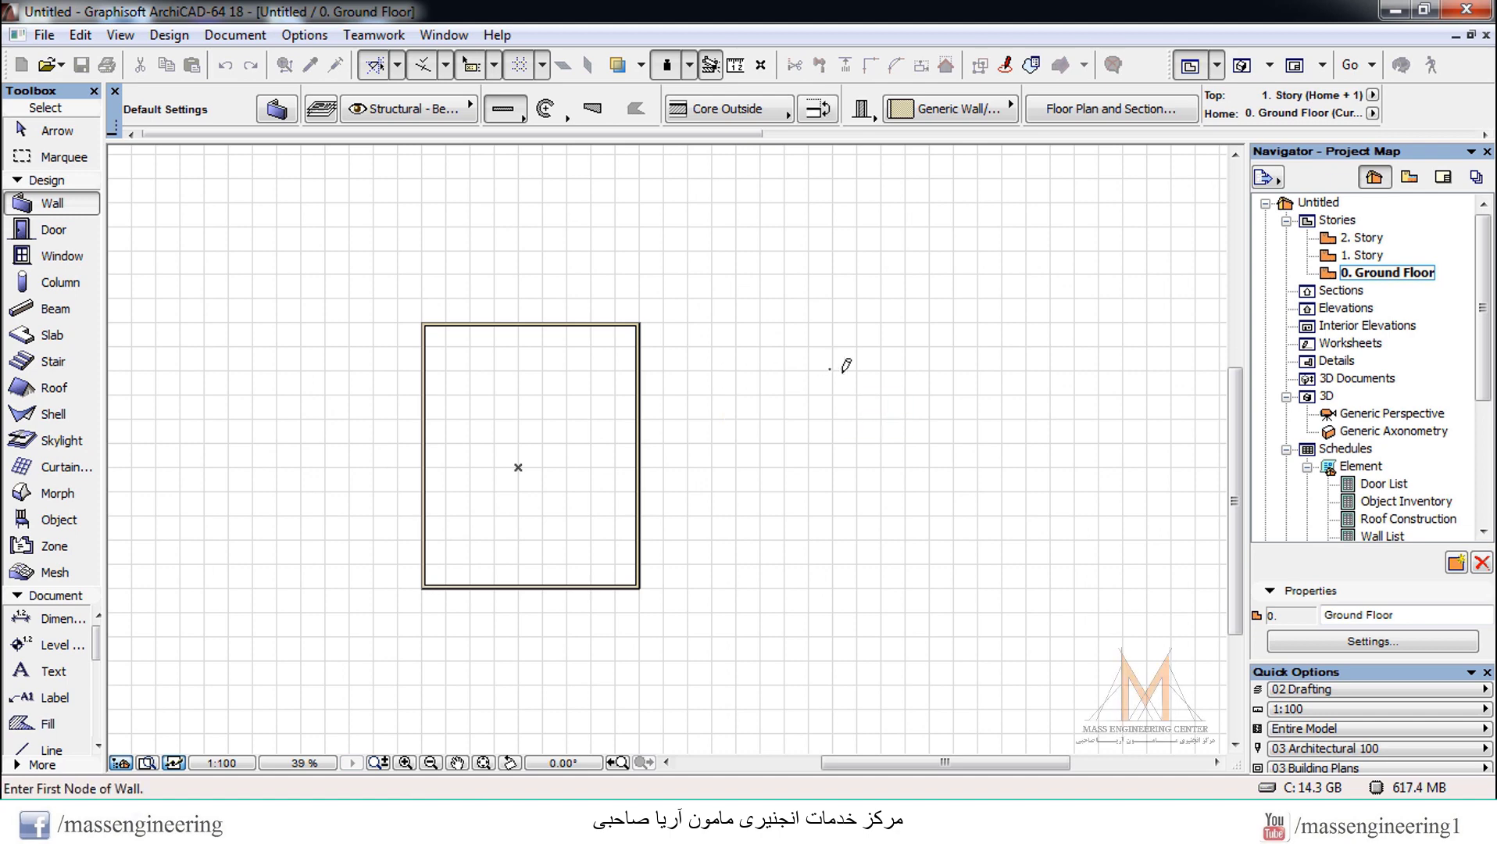
key("shift+F1")
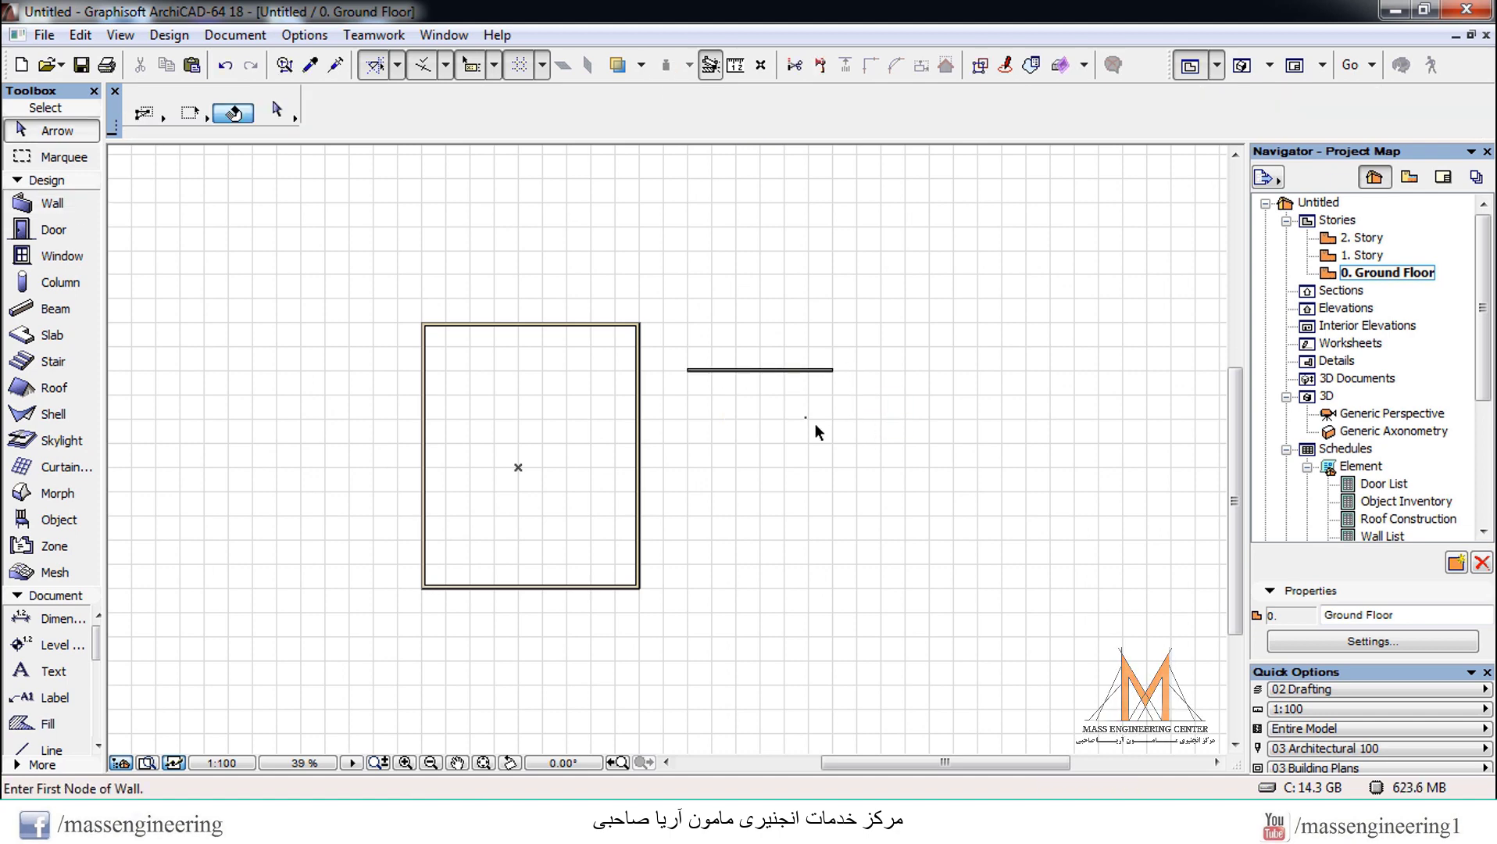
Move the separate horizontal wall down and slightly left, keeping it clear of the rectangular room
scroll(803, 410, "up", 5)
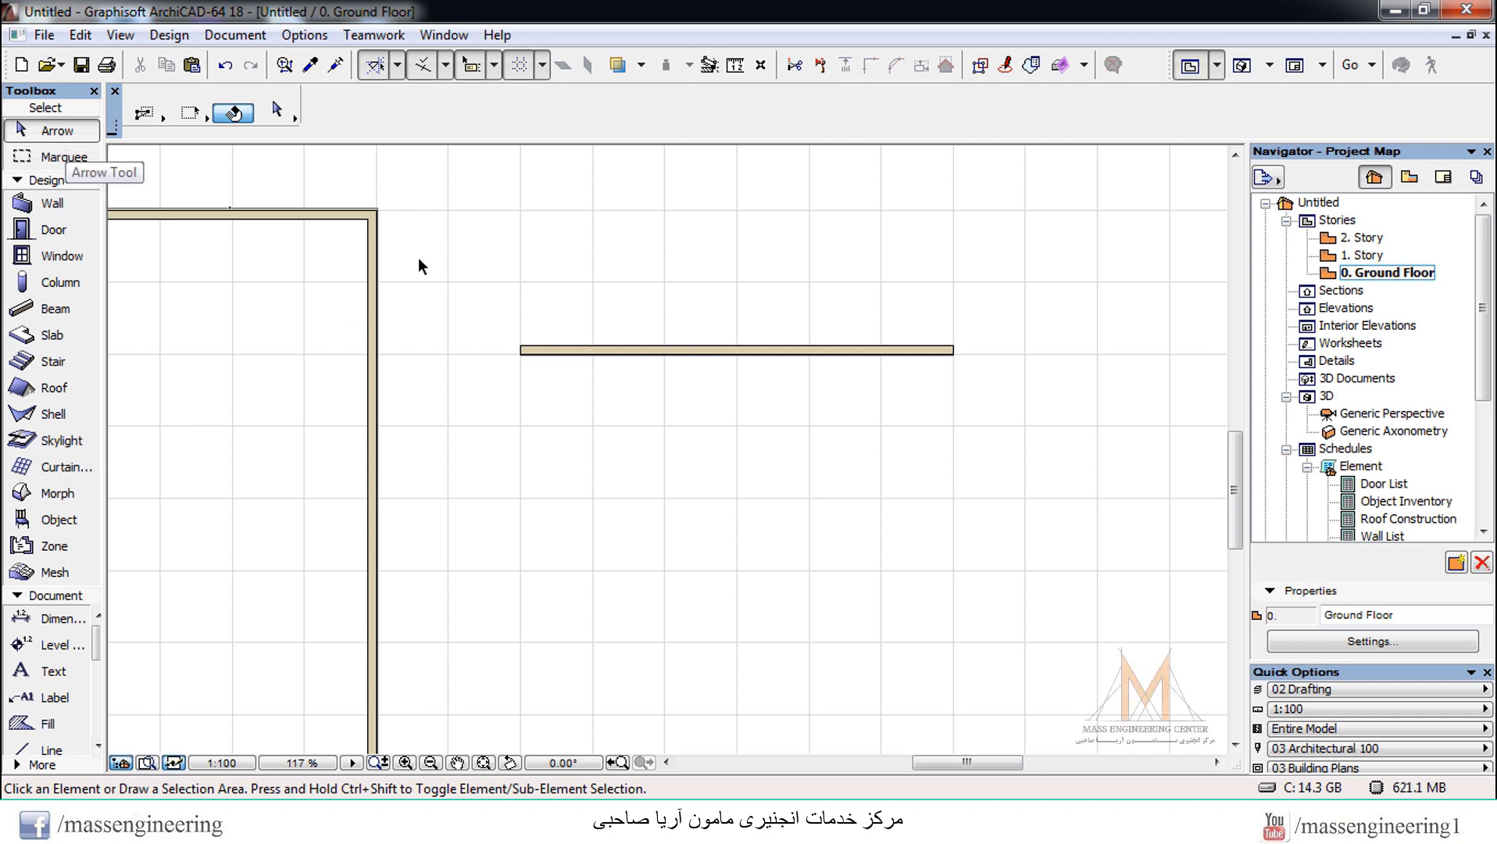
left_click(528, 350)
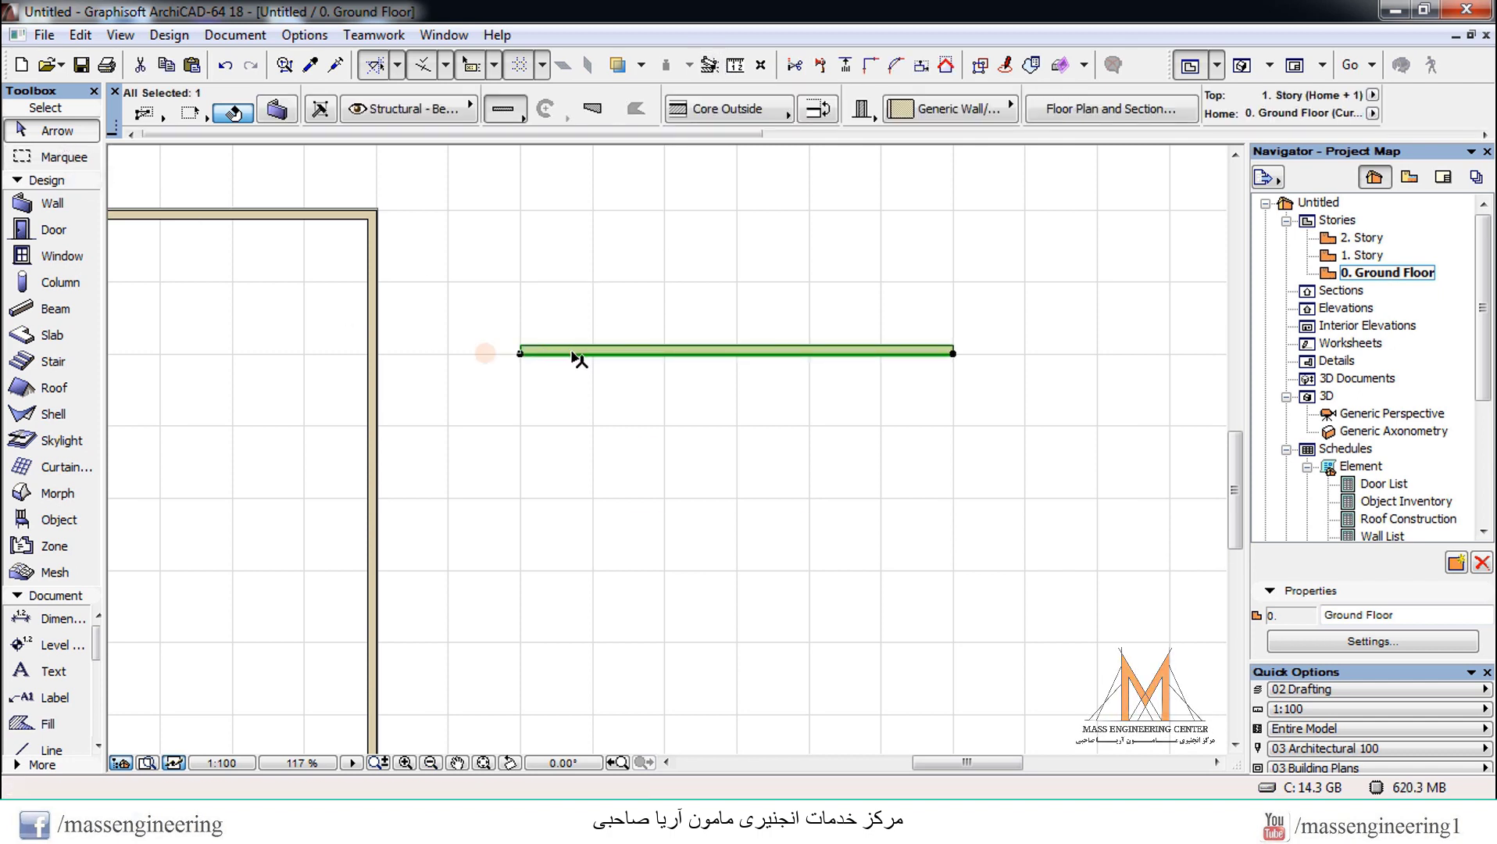
left_click(578, 357)
left_click(672, 456)
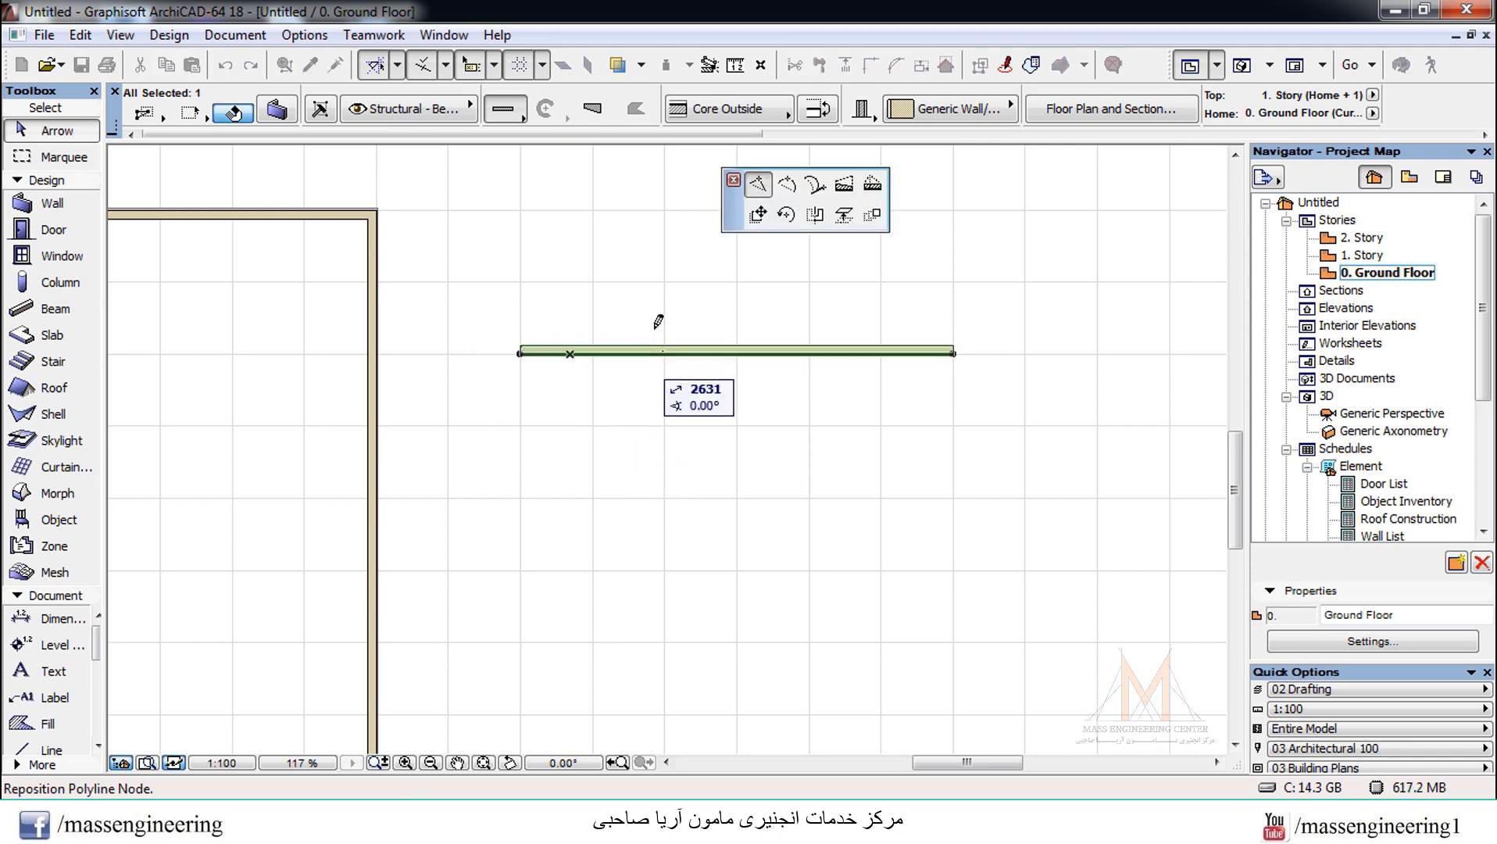
left_click(759, 218)
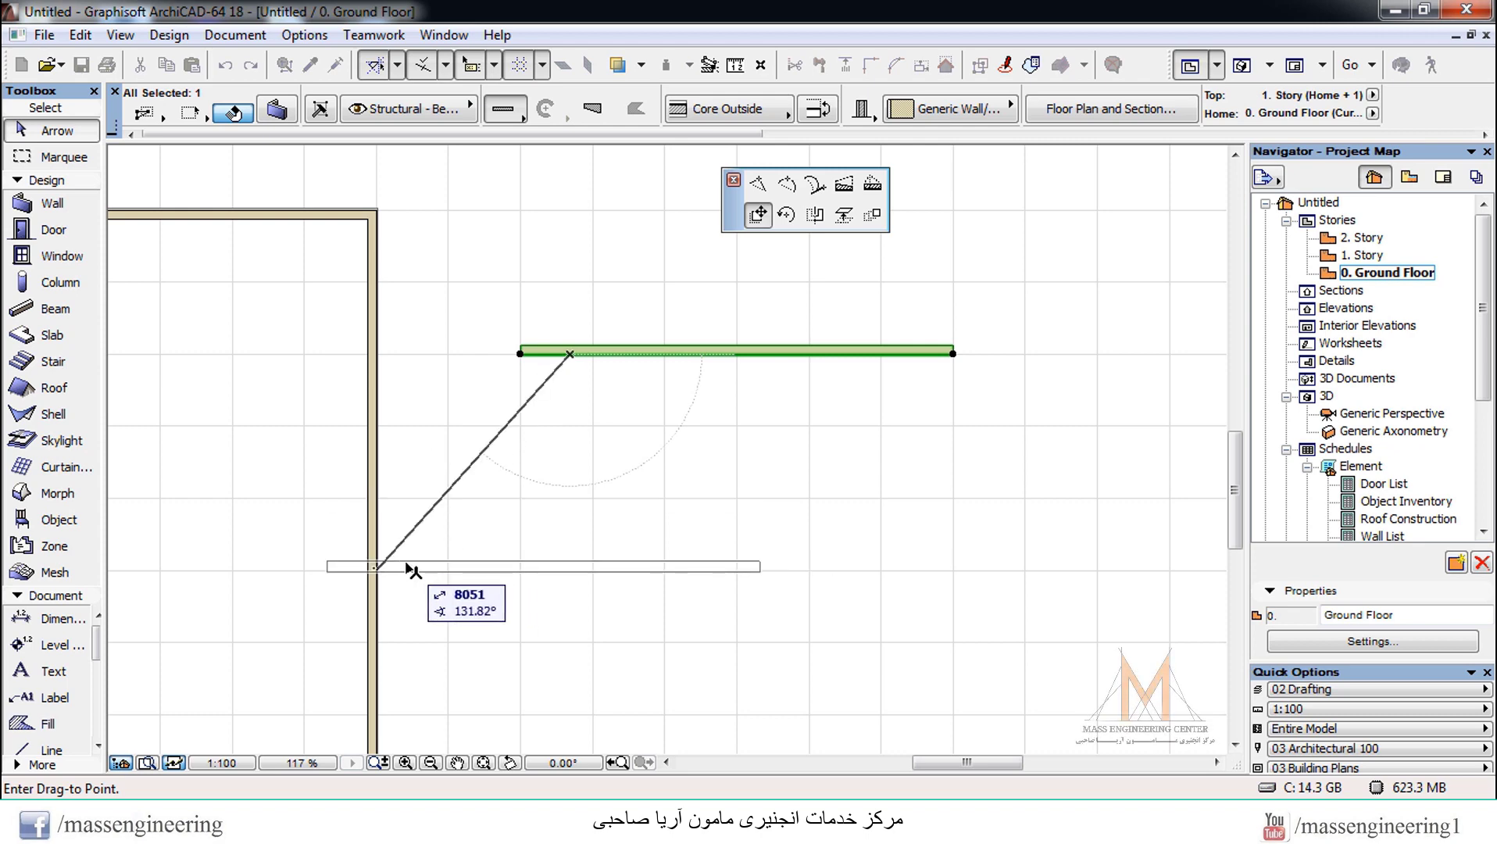
left_click(530, 536)
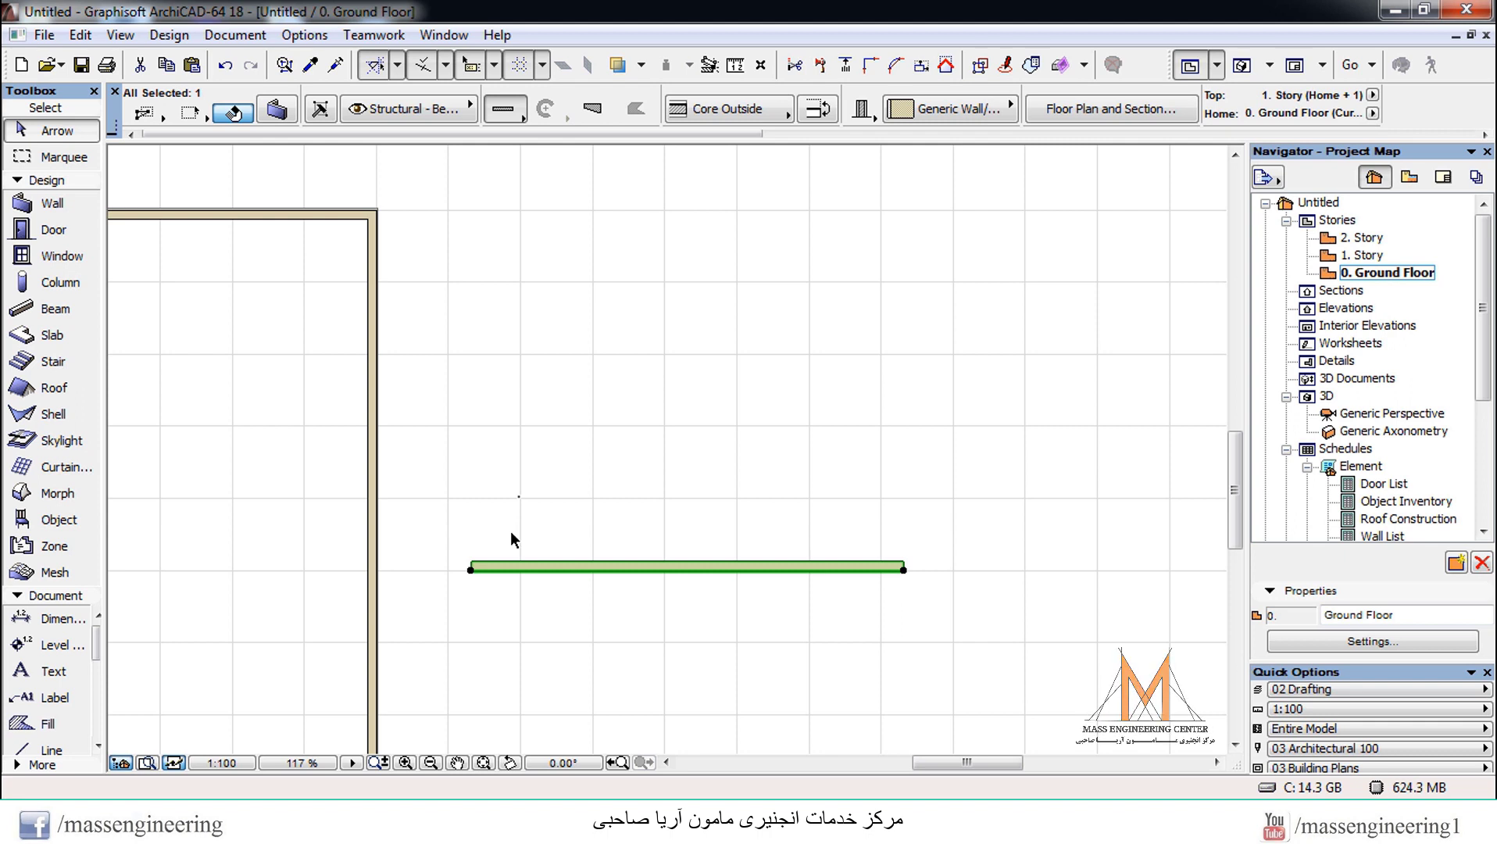
Enable Element Snap and move the horizontal wall so its left end snaps onto the room's right-hand wall
left_click(709, 67)
left_click(515, 571)
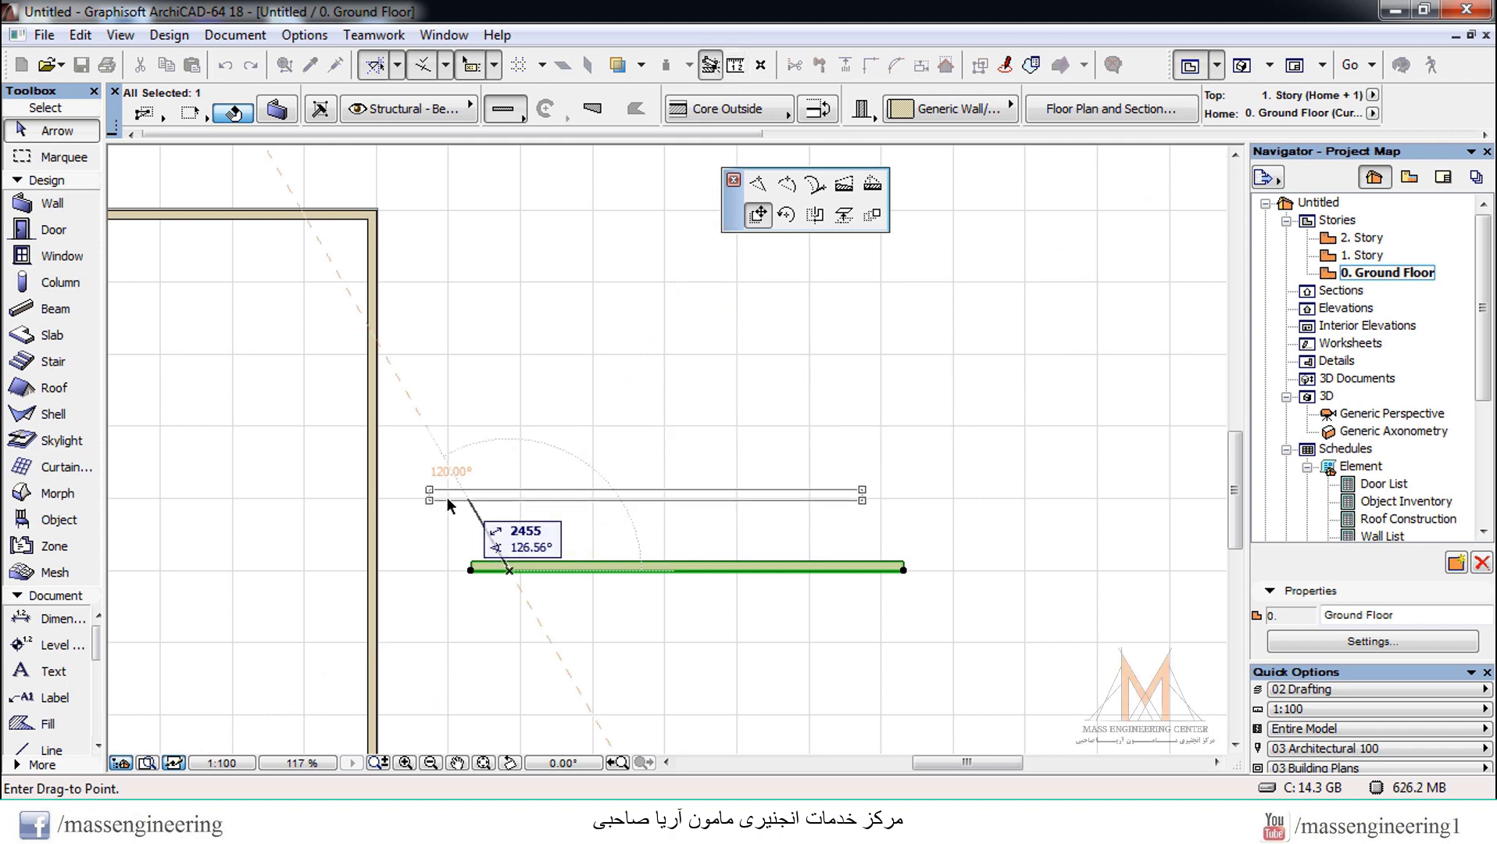
left_click(413, 504)
left_click(572, 572)
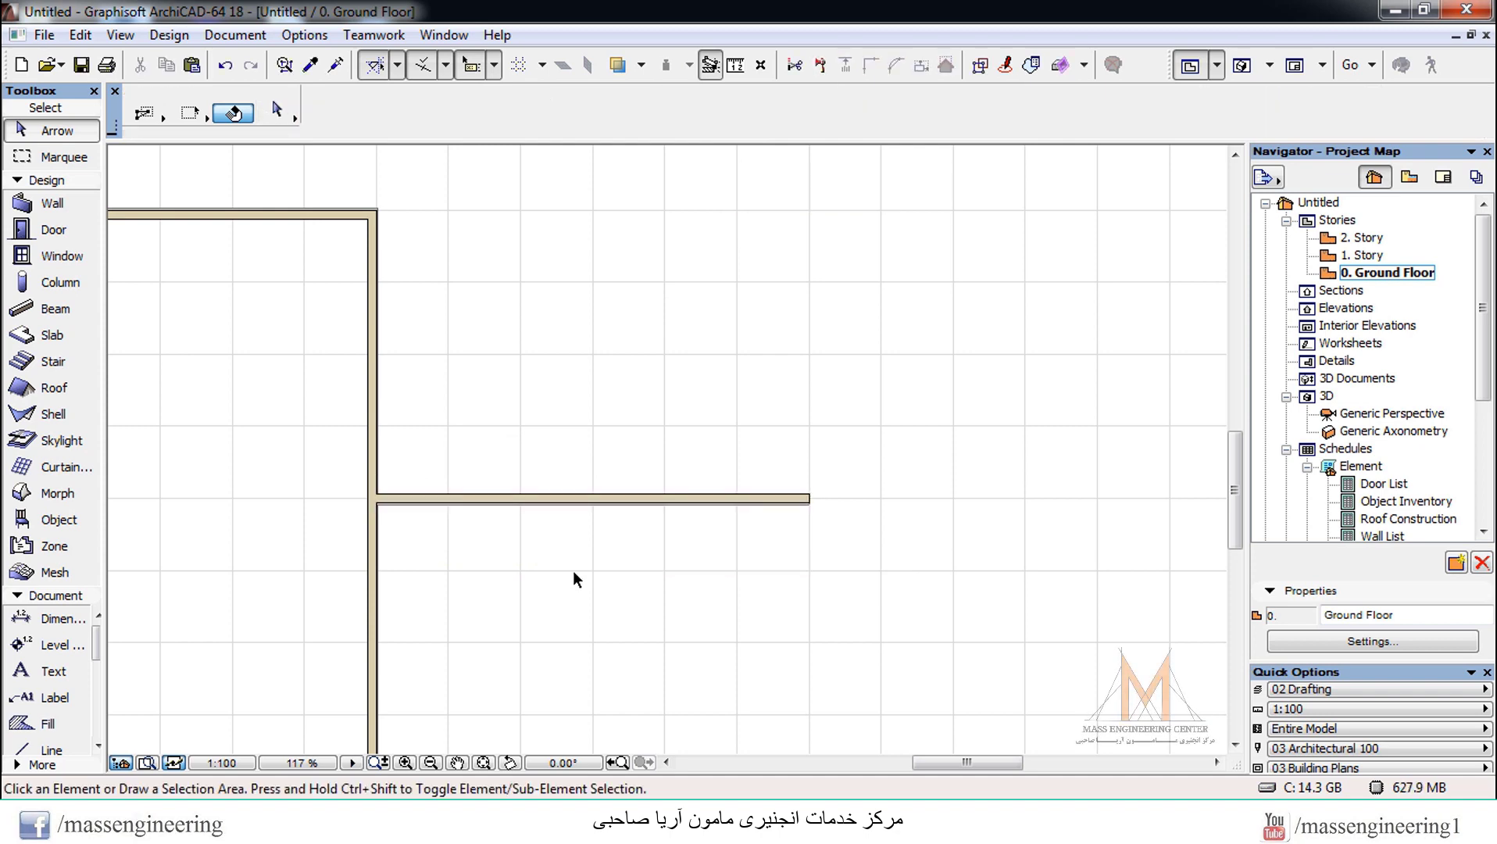
Measure the attached wall's length and the area of a freehand polygon outlined around it
left_click(736, 68)
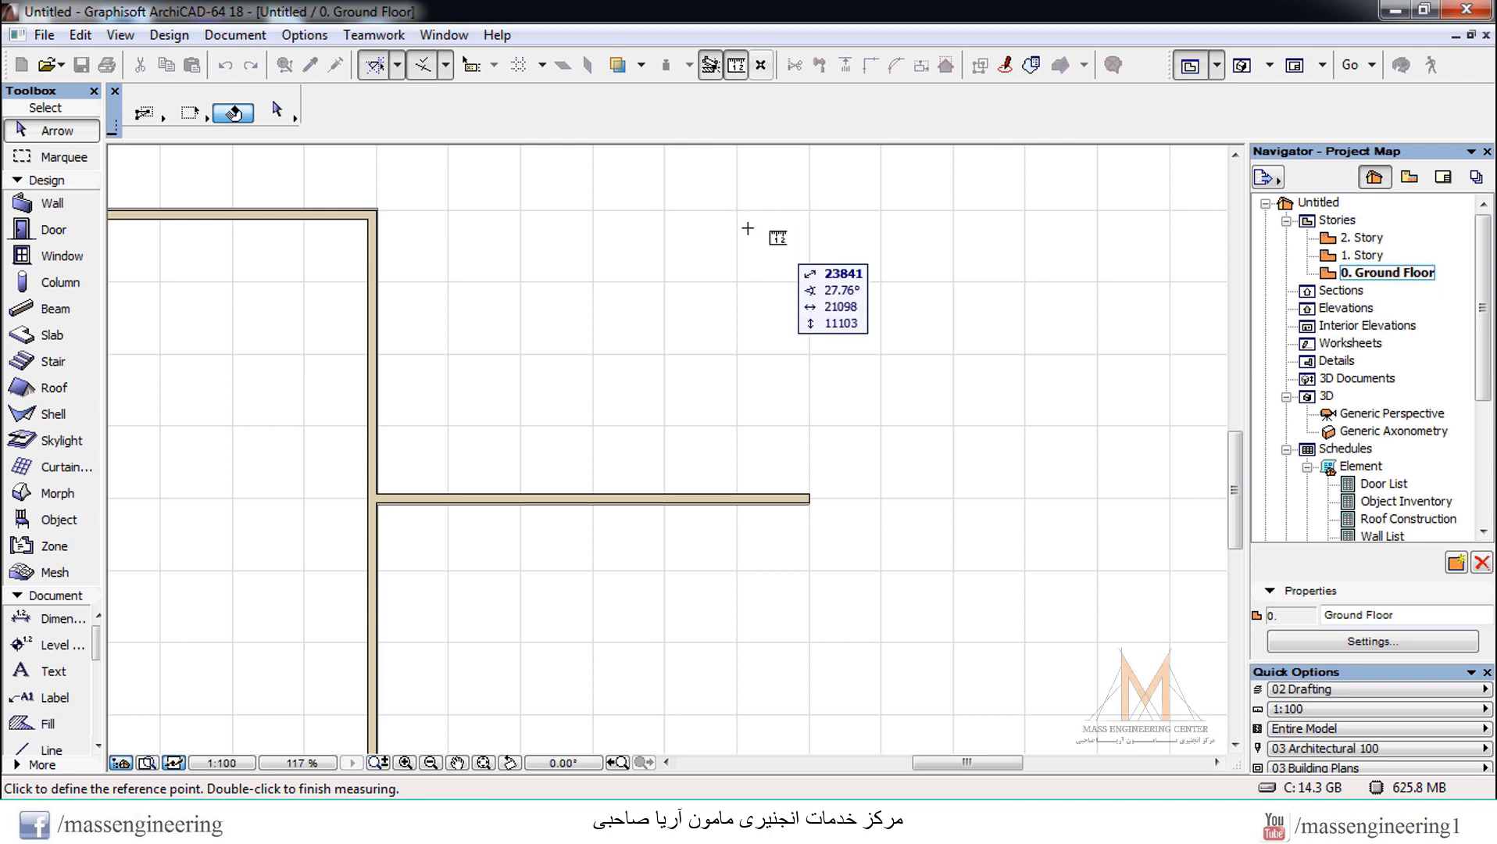
left_click(377, 494)
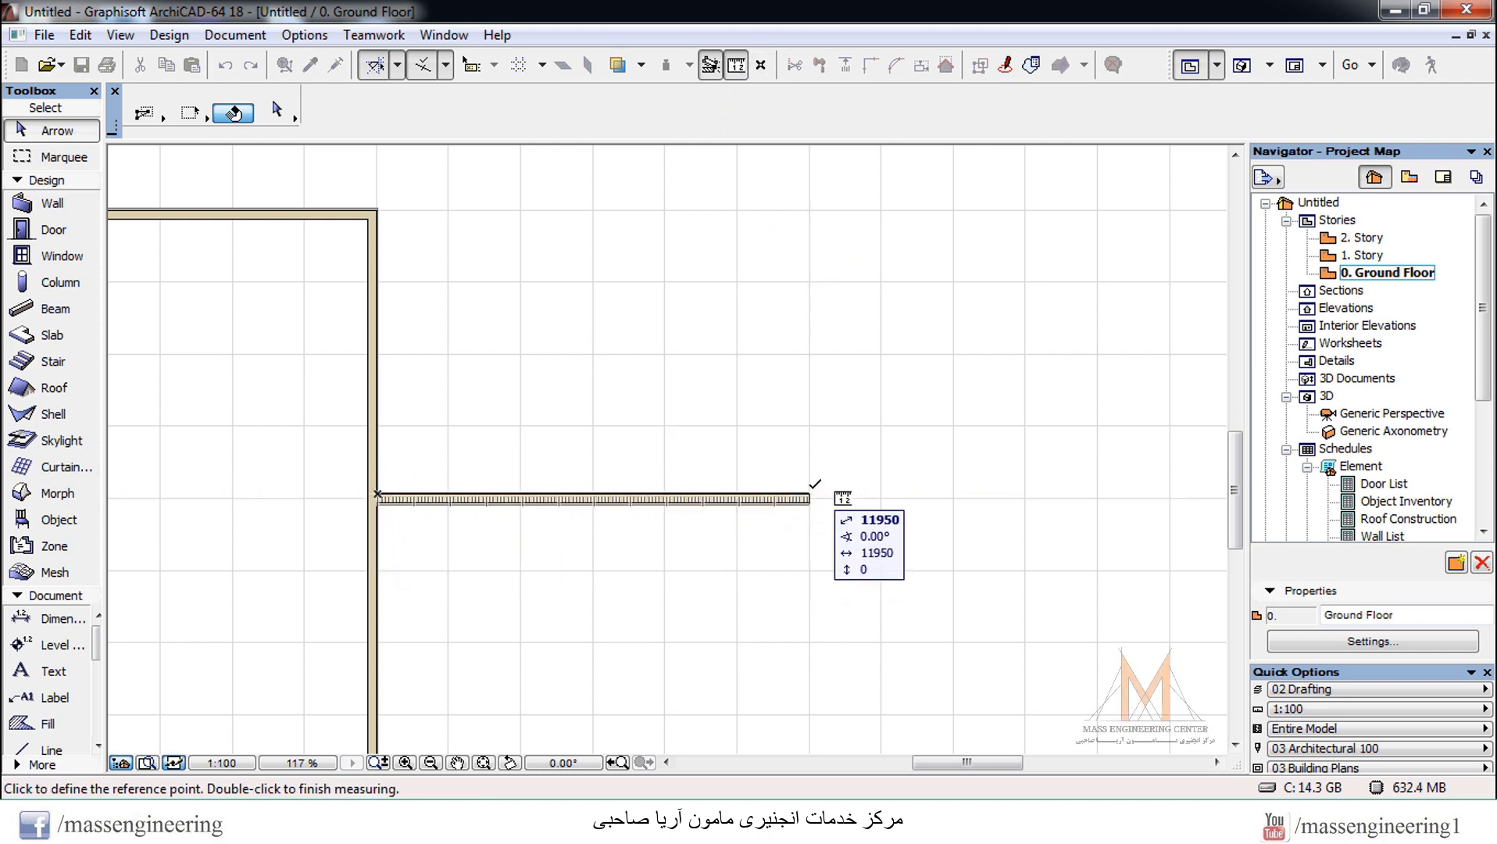
left_click(606, 177)
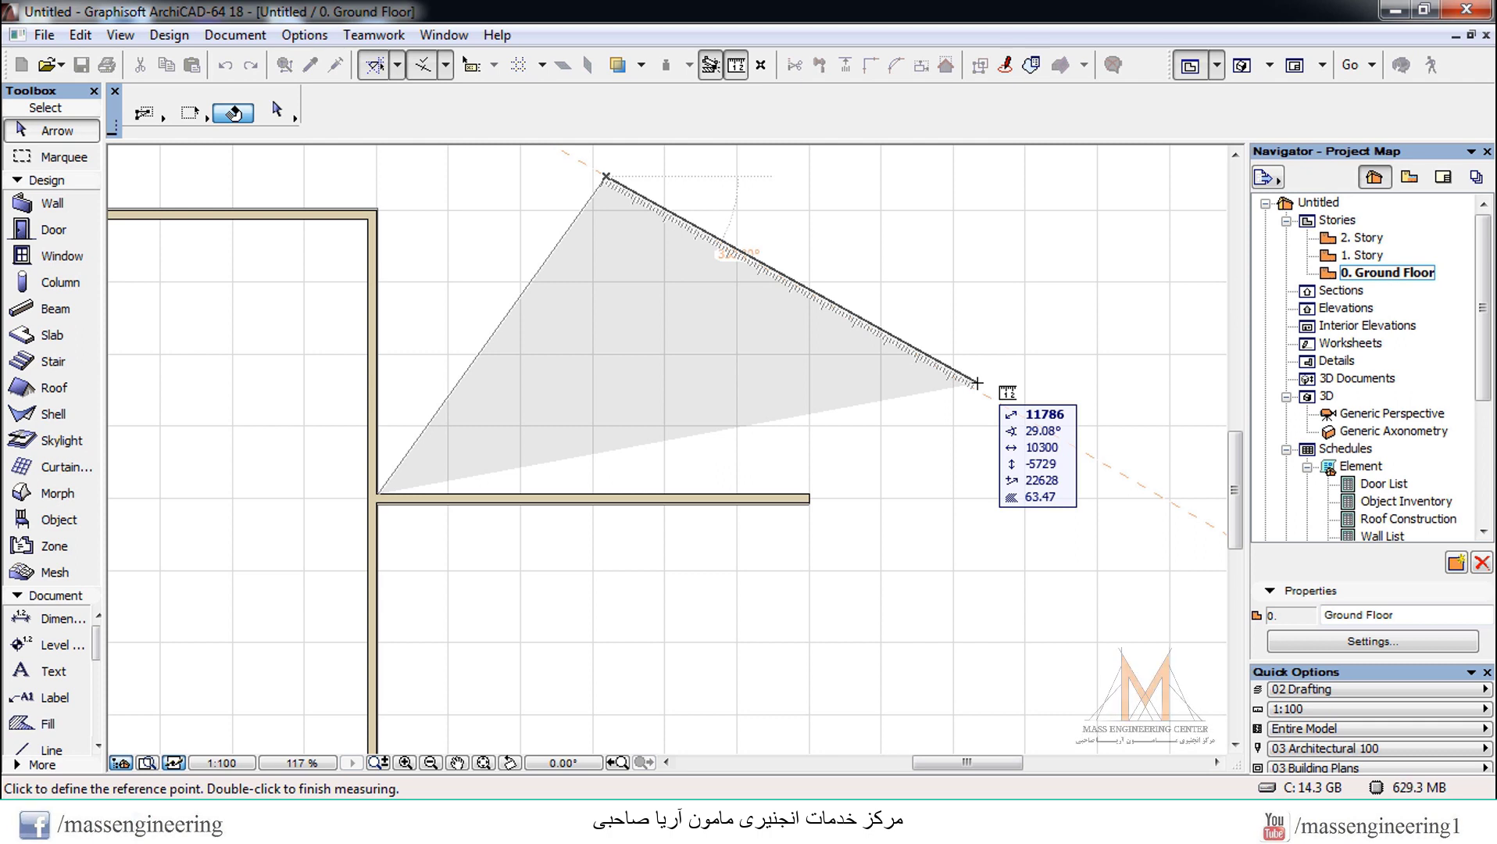
left_click(854, 403)
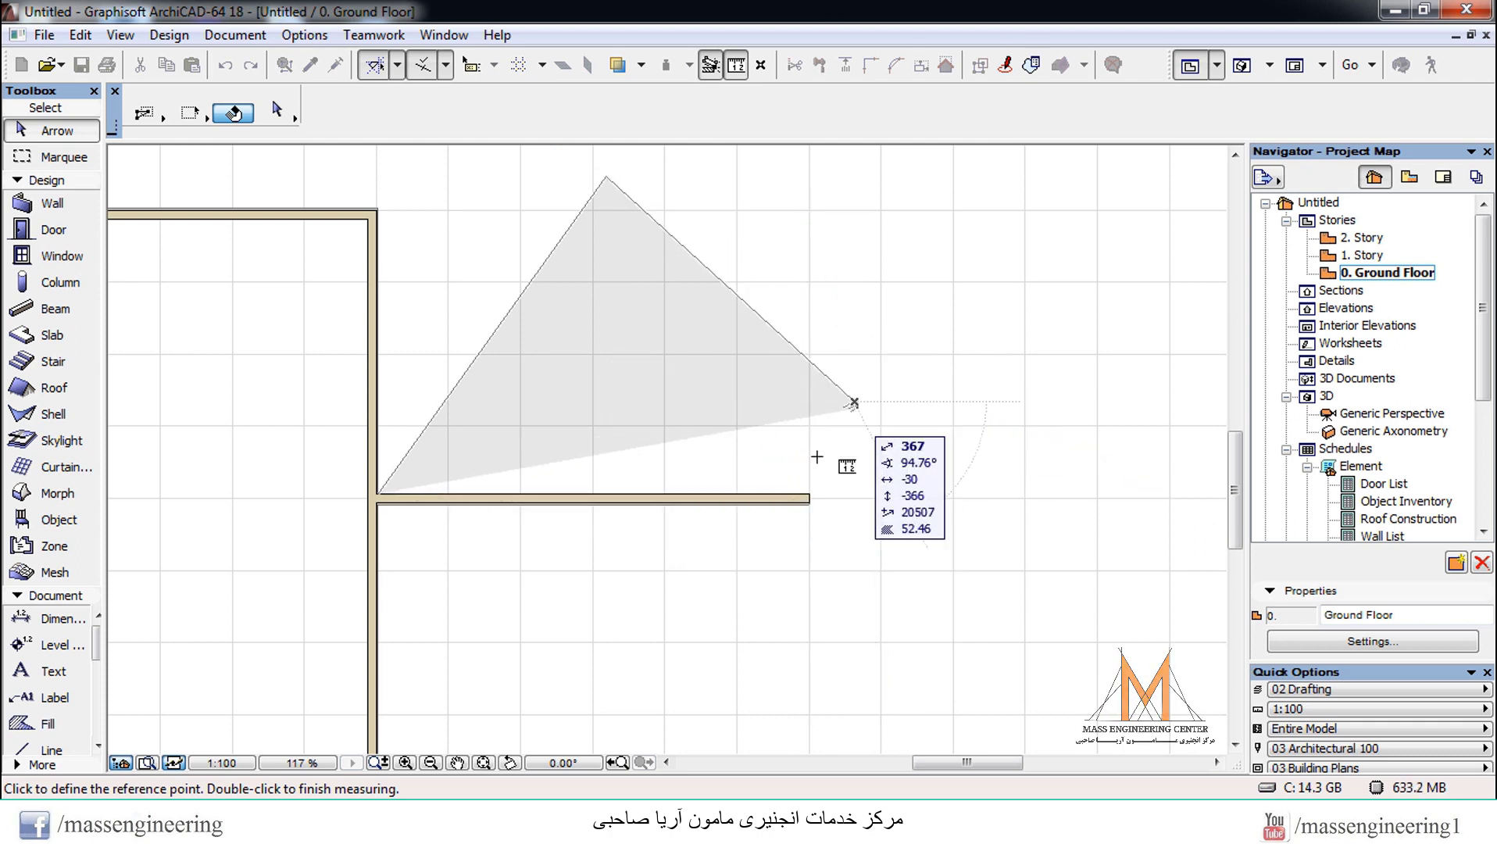
left_click(887, 611)
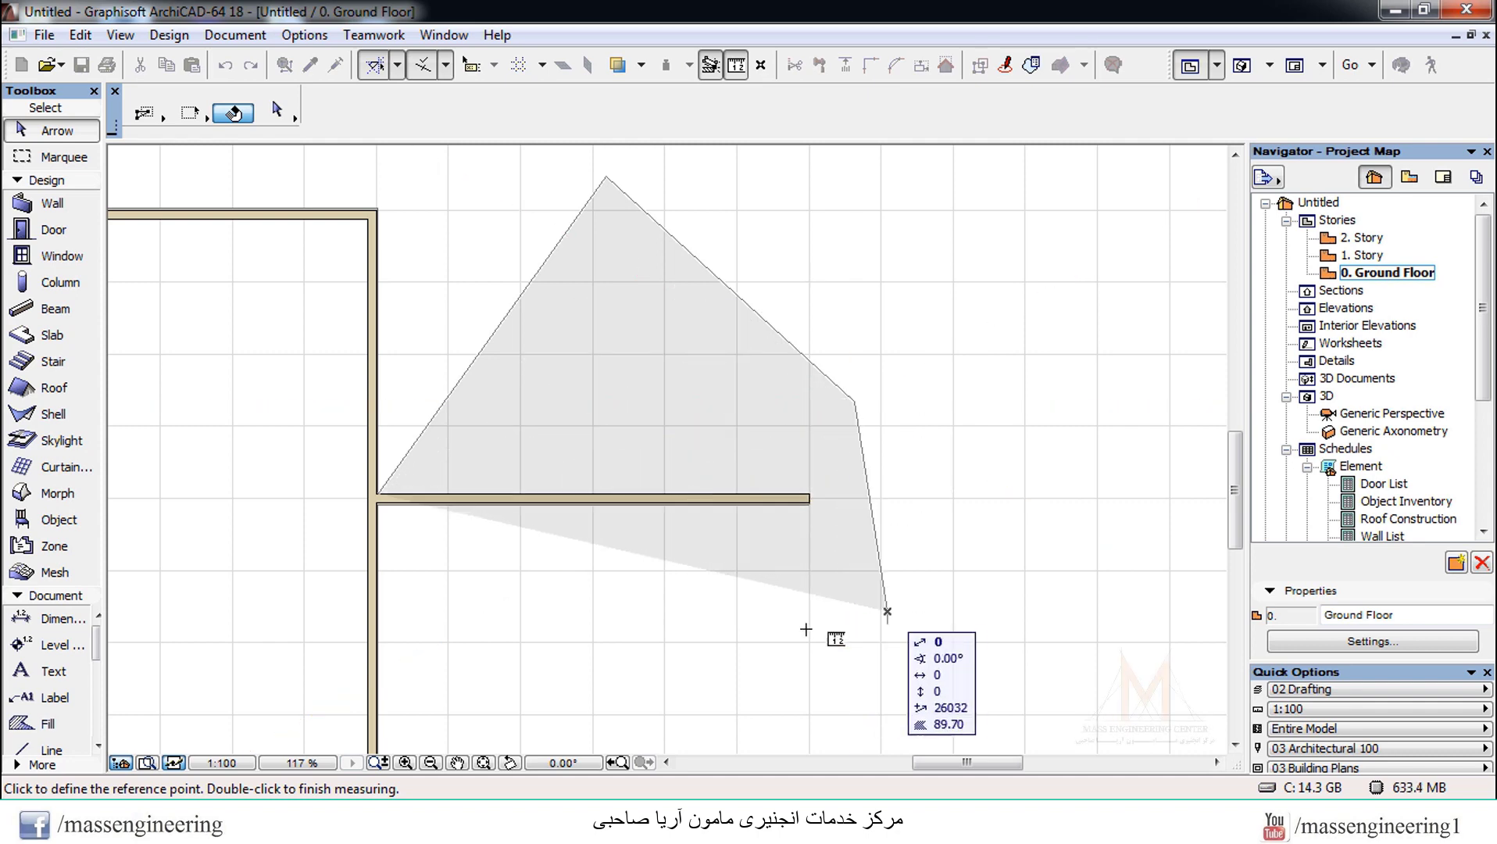
left_click(720, 670)
left_click(467, 564)
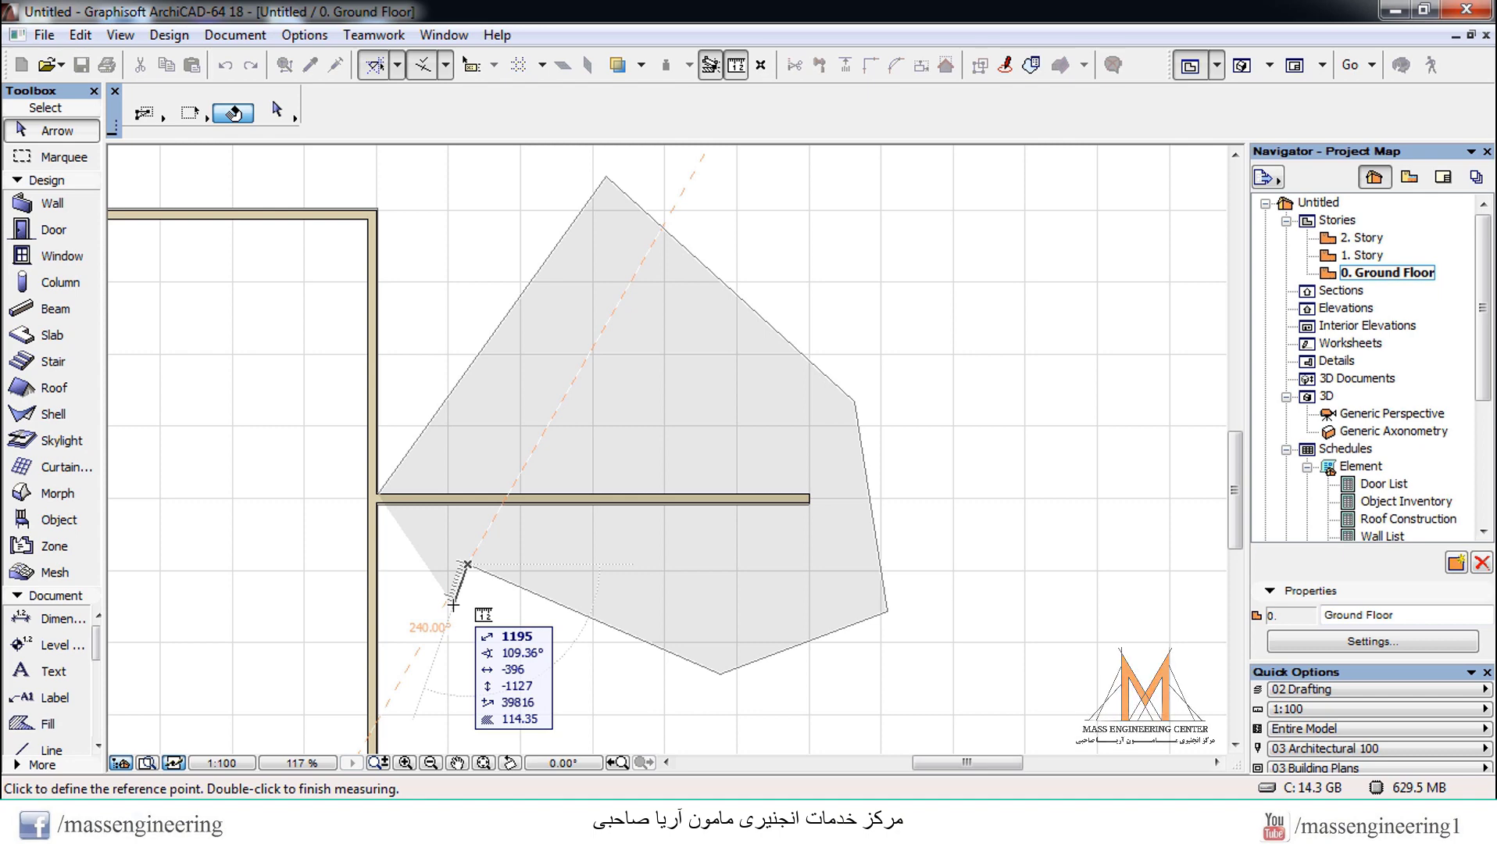
double_click(454, 605)
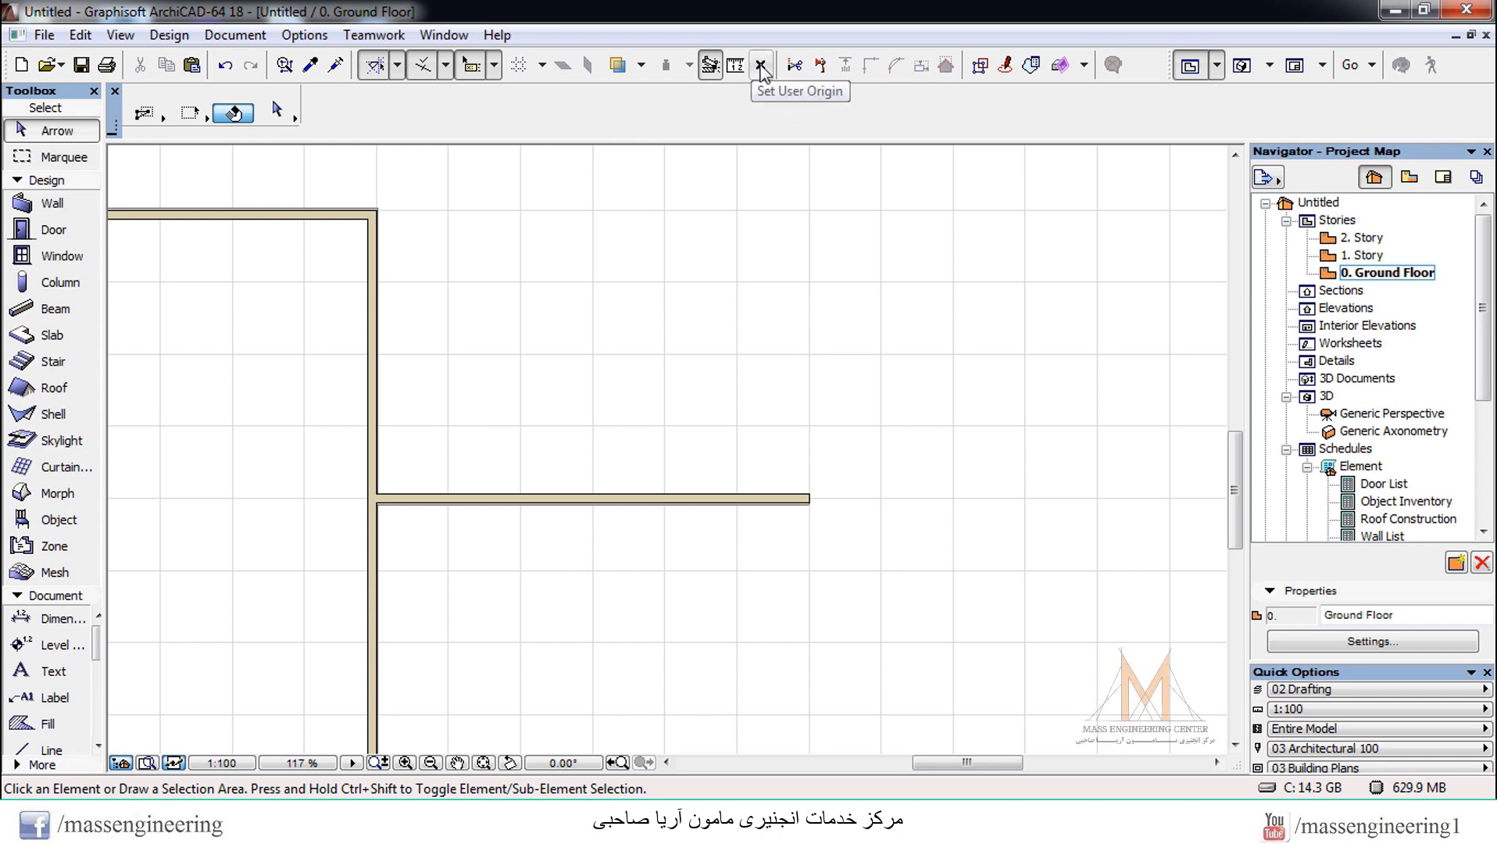
Set the user origin just outside the upper-right corner of the rectangular room
scroll(831, 406, "down", 5)
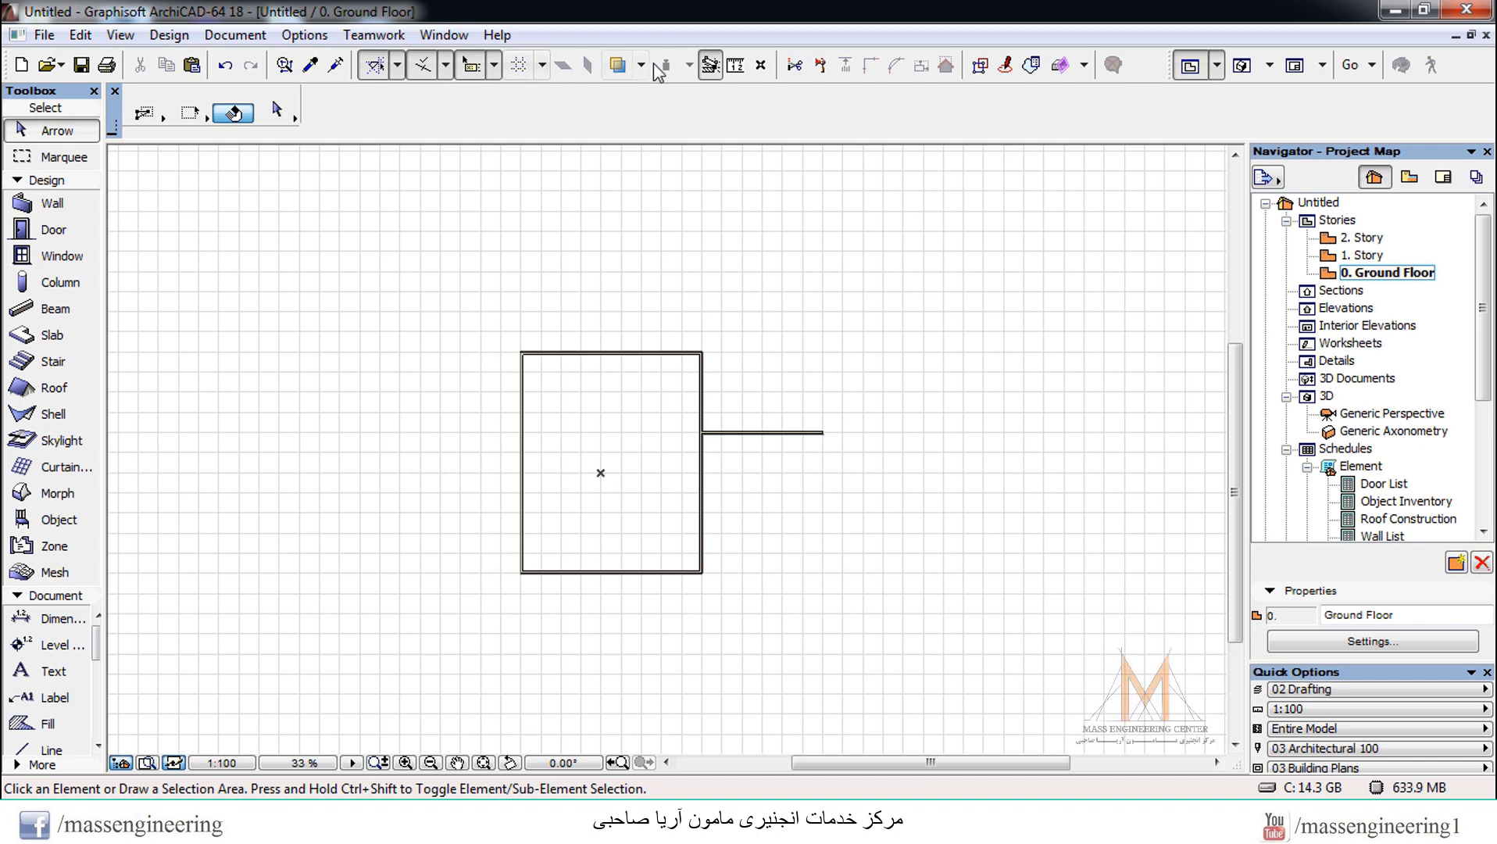
left_click(768, 67)
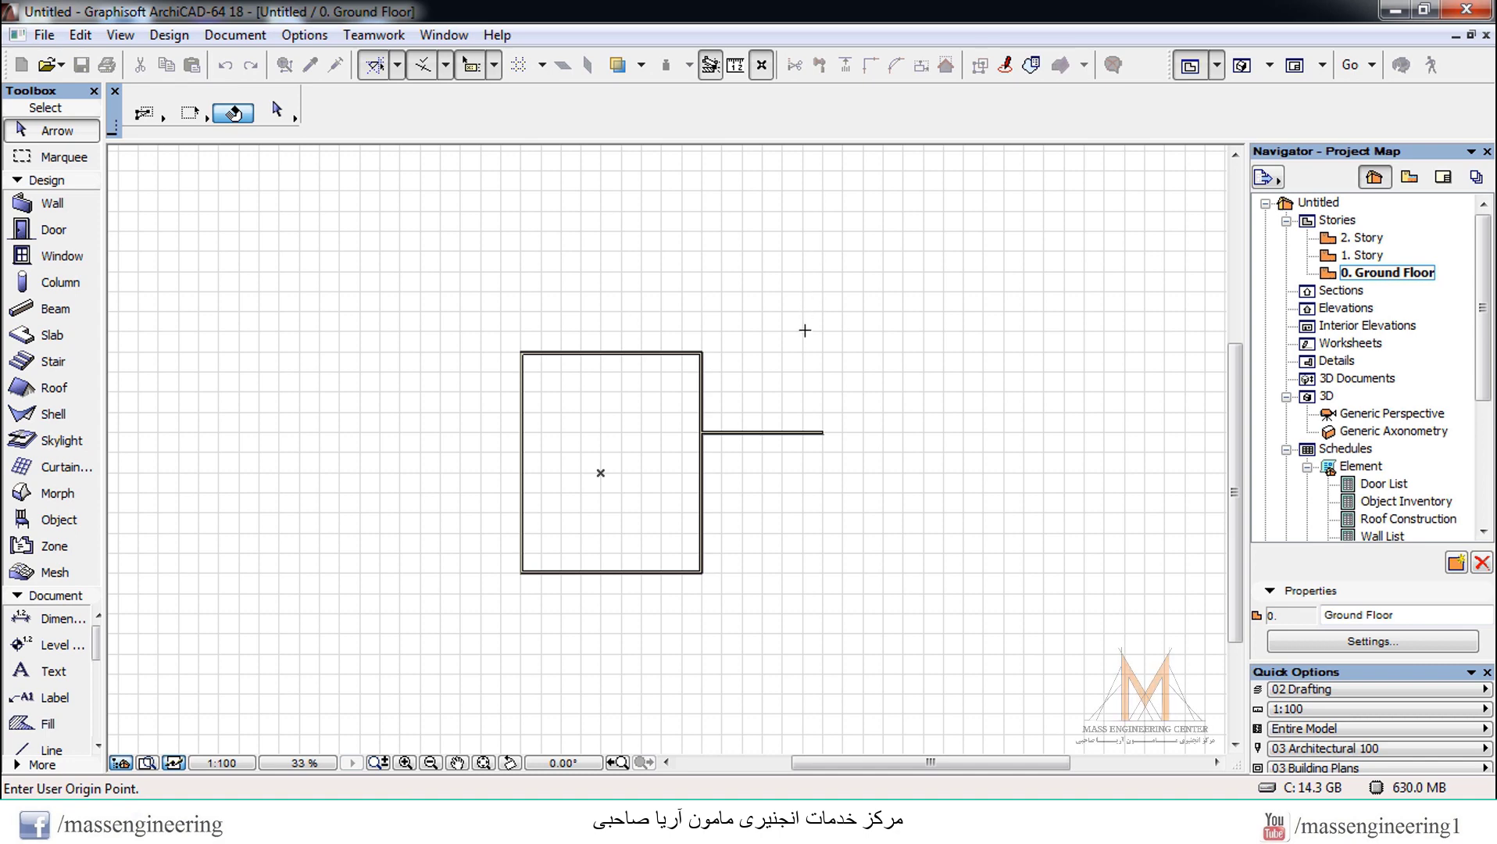
left_click(714, 347)
scroll(734, 359, "up", 8)
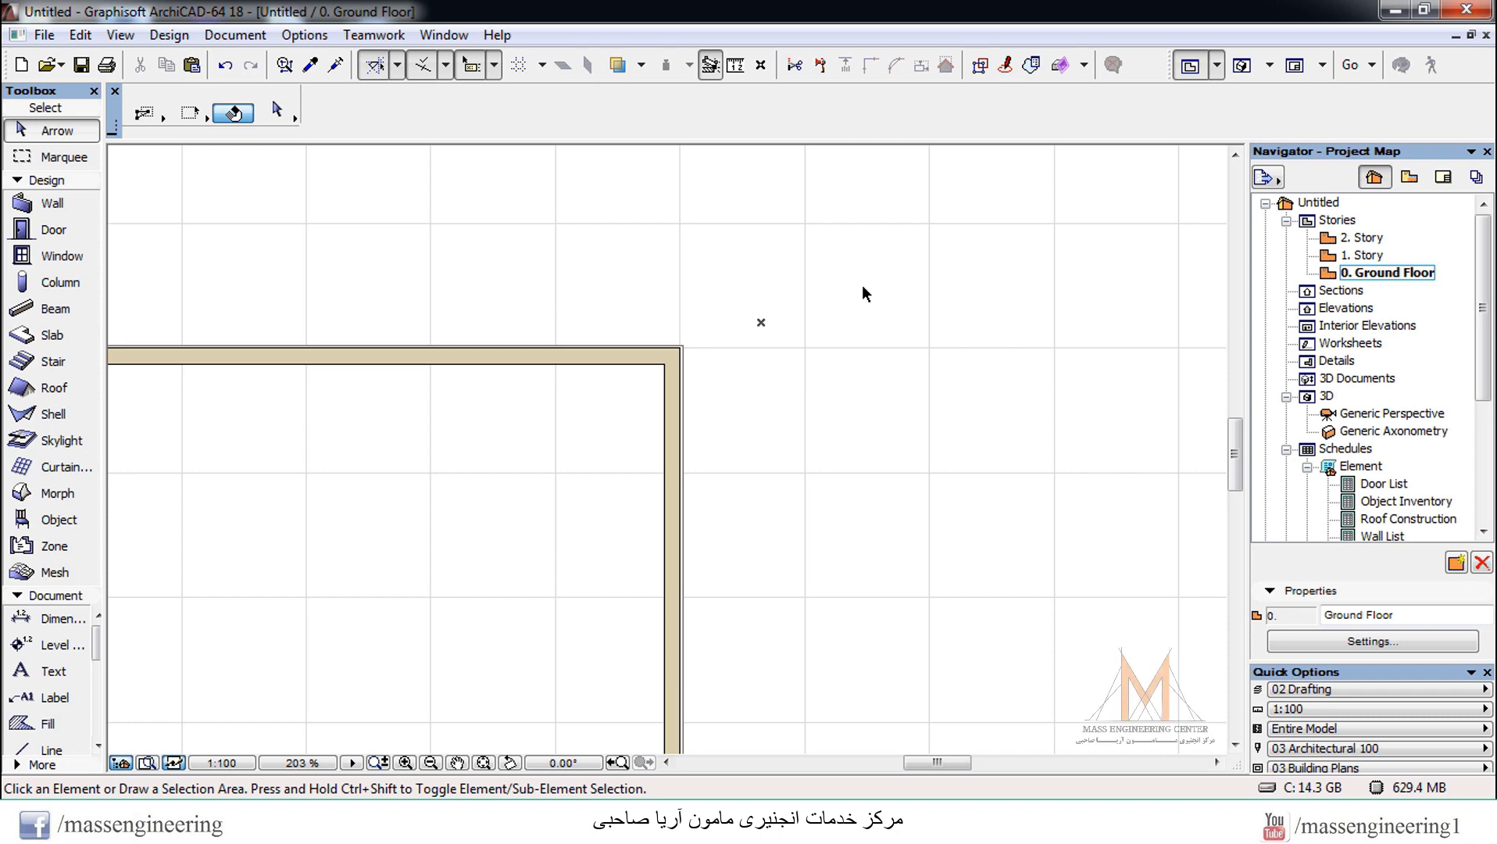
Return the user origin to the project origin inside the rectangular room
scroll(762, 150, "down", 3)
left_click(760, 65)
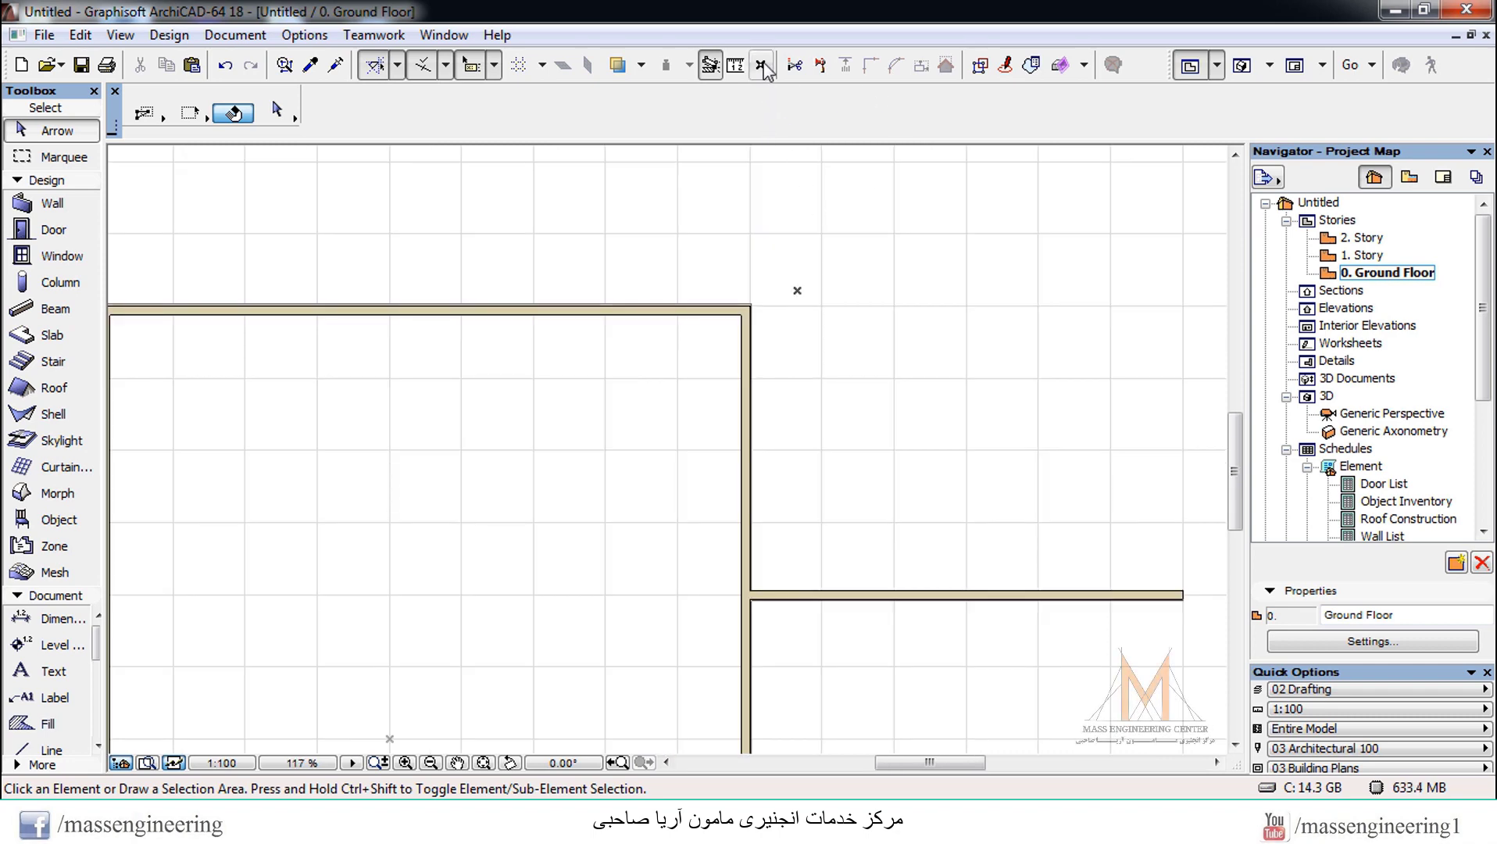
scroll(813, 359, "up", 2)
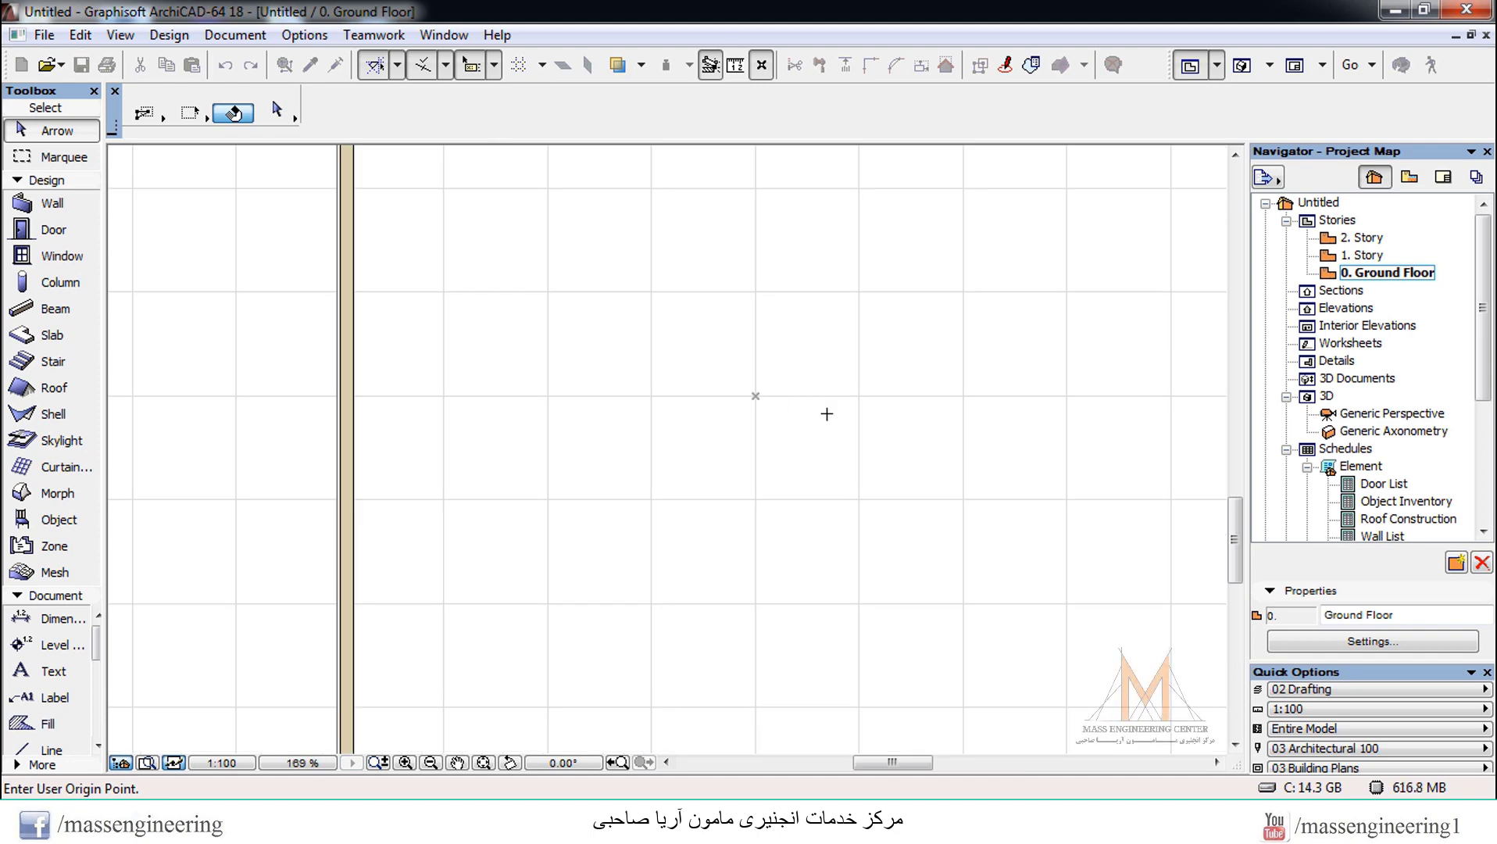
left_click(755, 396)
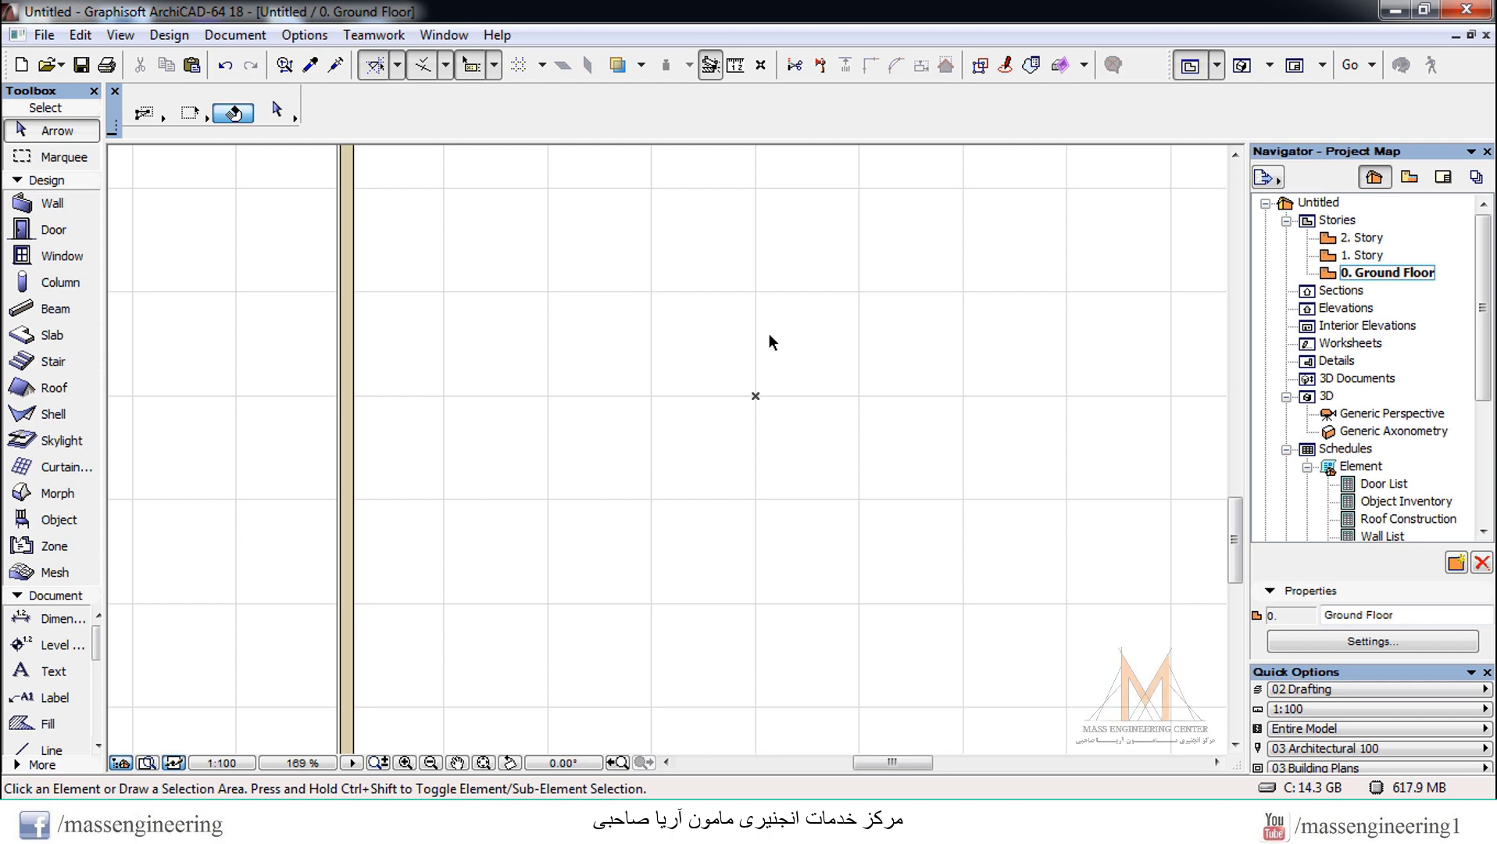
scroll(768, 336, "down", 5)
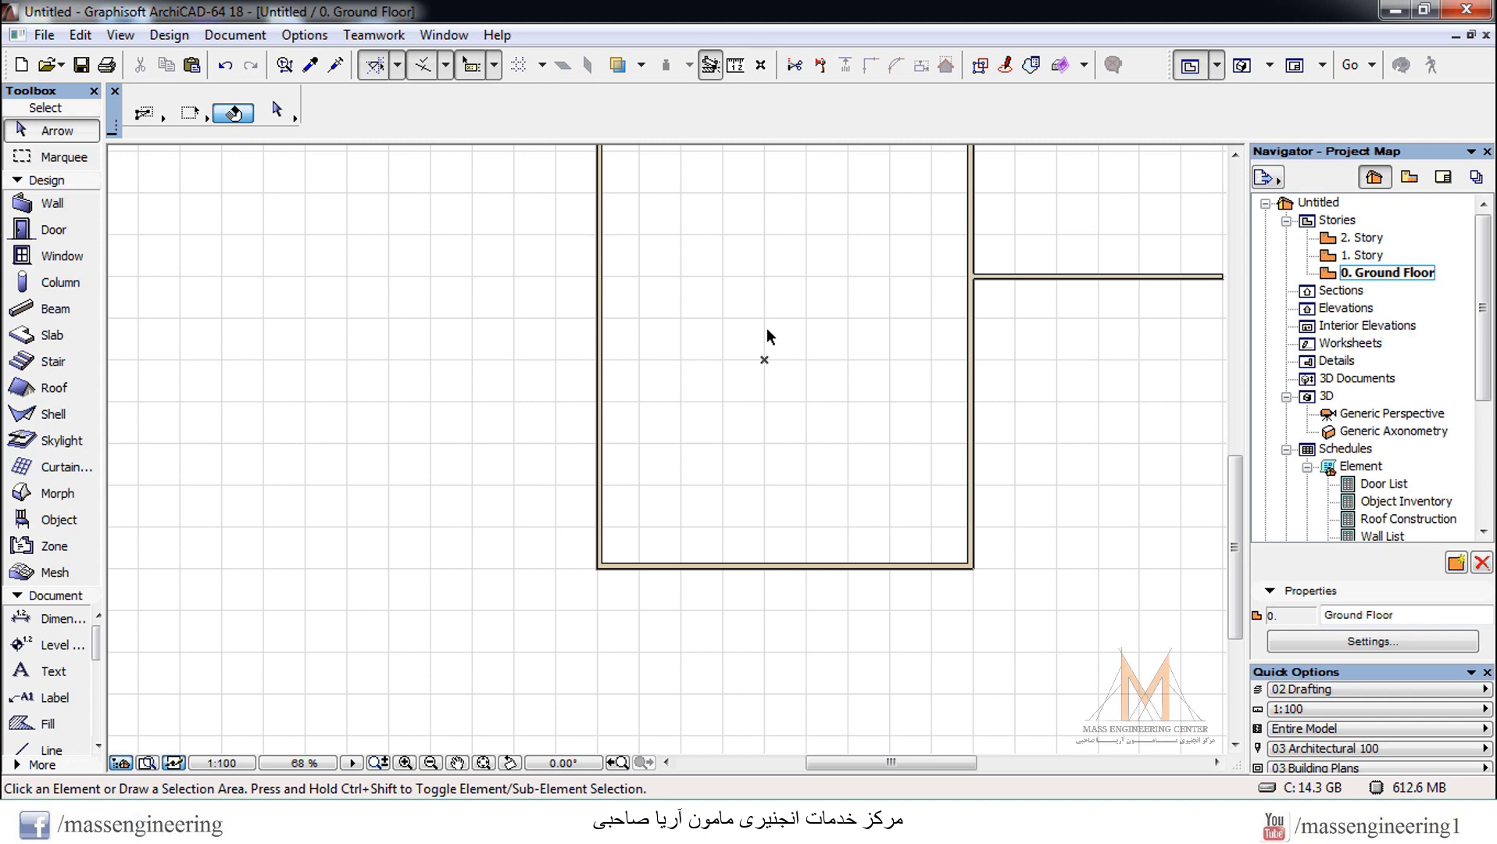
Draw a horizontal wall about 12 m long crossing the upper part of the room's left-hand wall
scroll(768, 336, "down", 2)
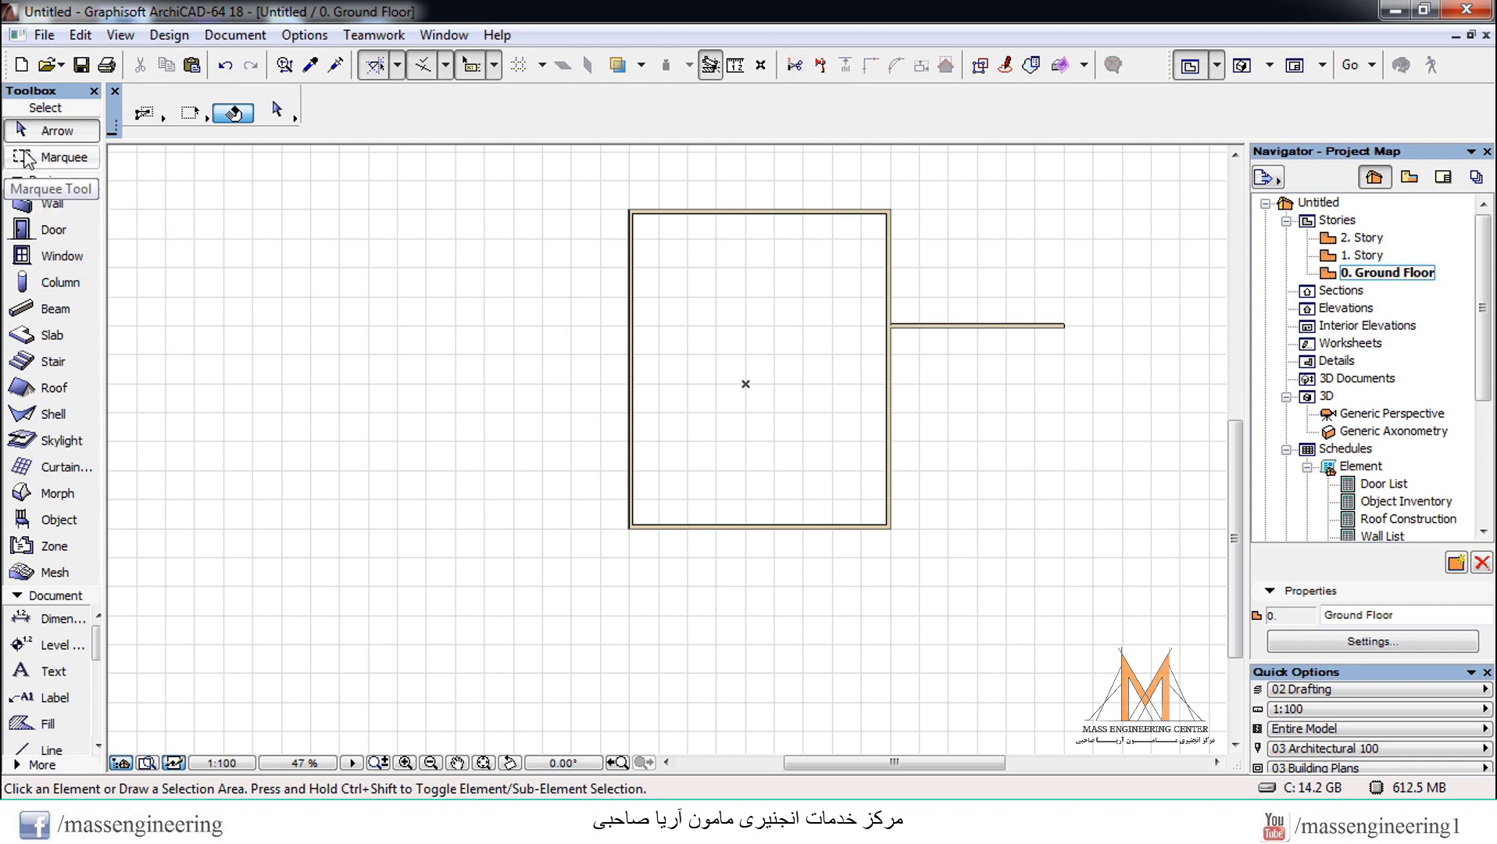
left_click(52, 202)
left_click(736, 253)
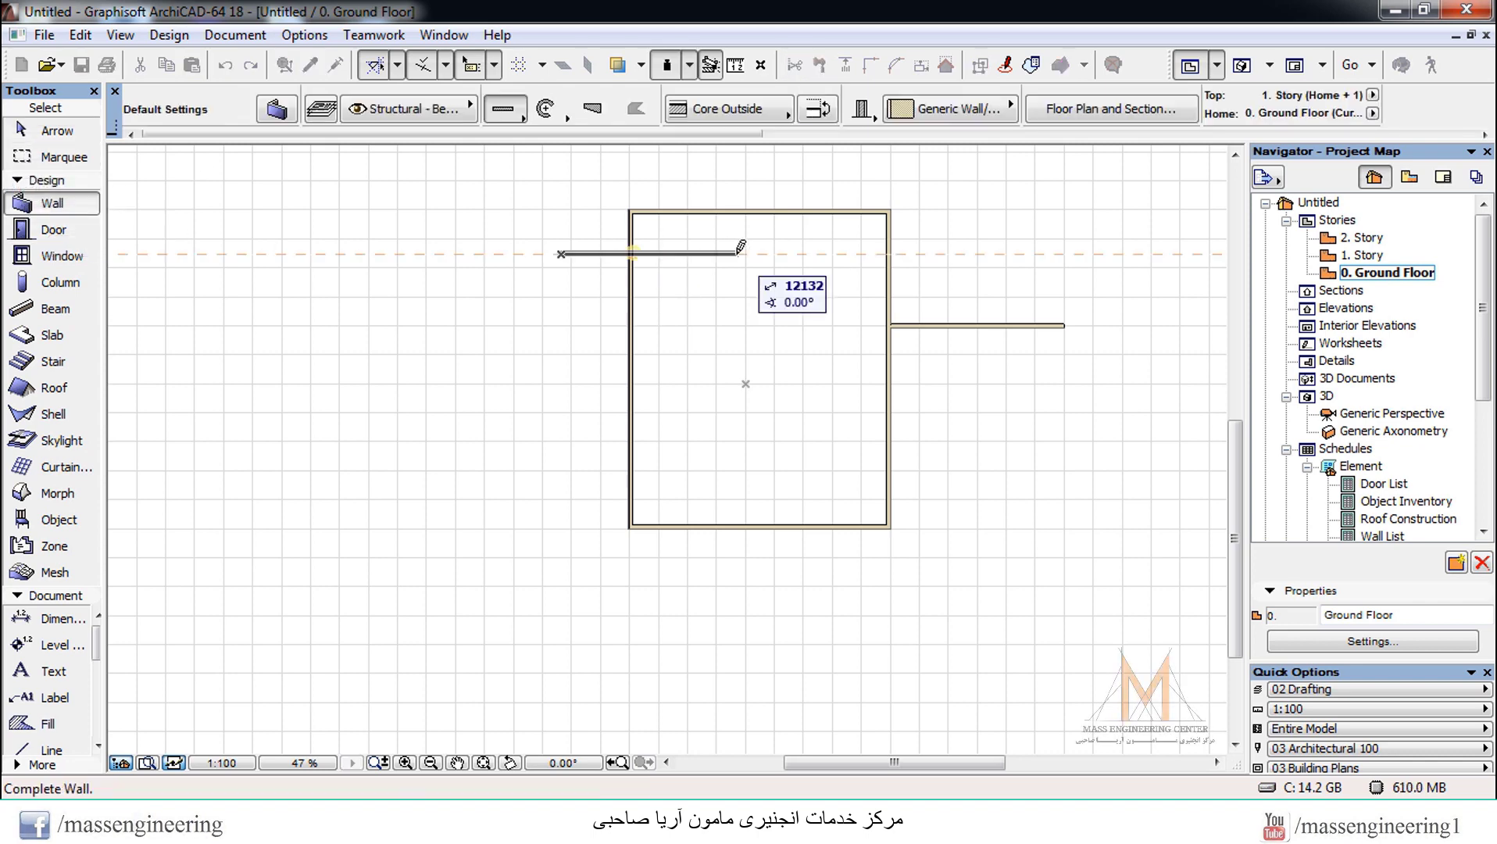
left_click(561, 252)
left_click(742, 308)
key("Escape")
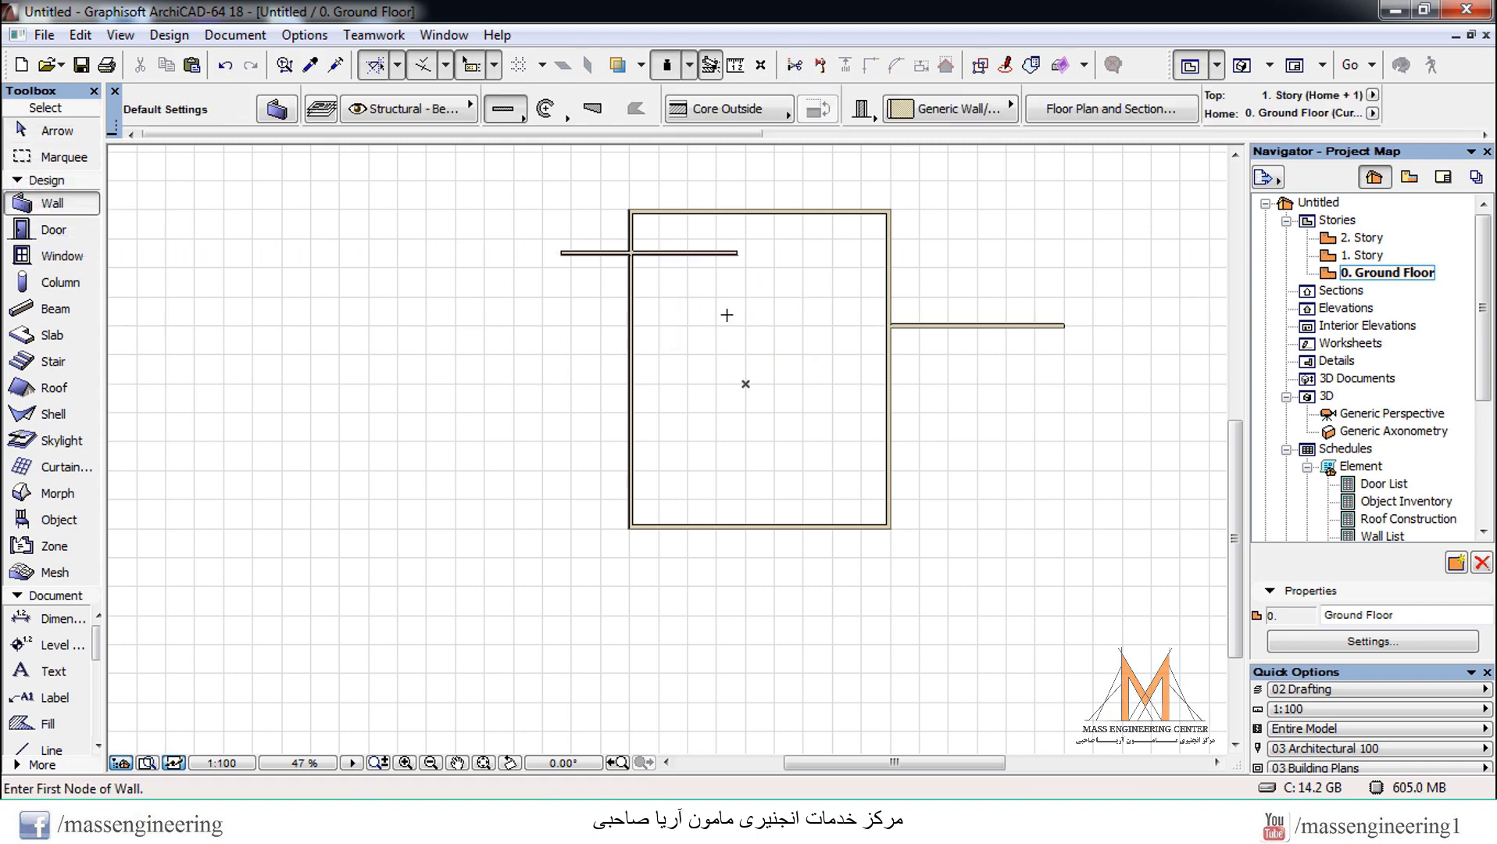
Draw two more roughly horizontal walls crossing the room's left-hand wall, spaced below the first crossing wall
left_click(732, 309)
left_click(558, 320)
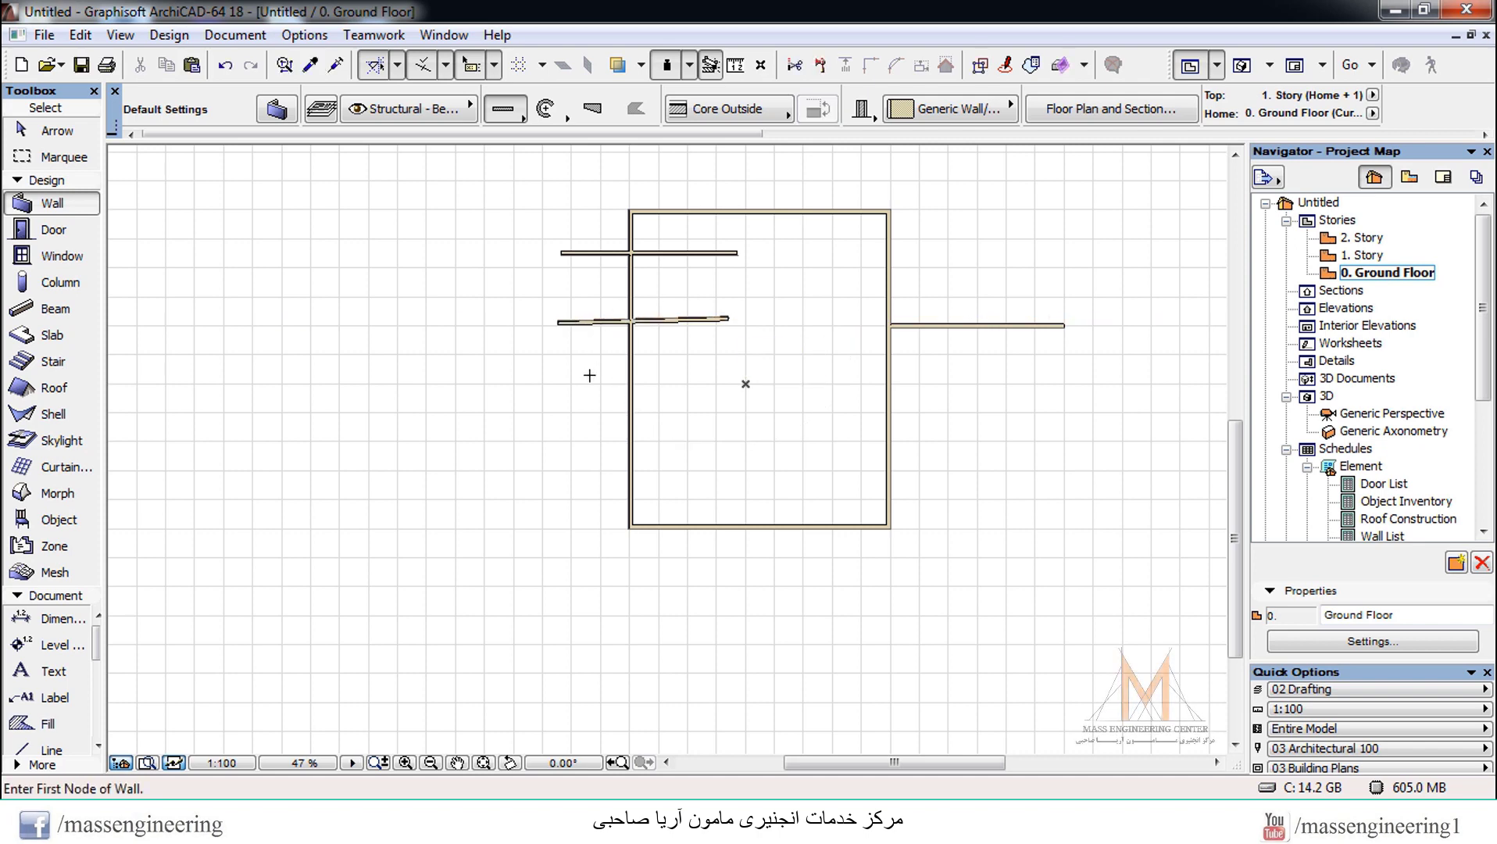
left_click(565, 381)
left_click(717, 380)
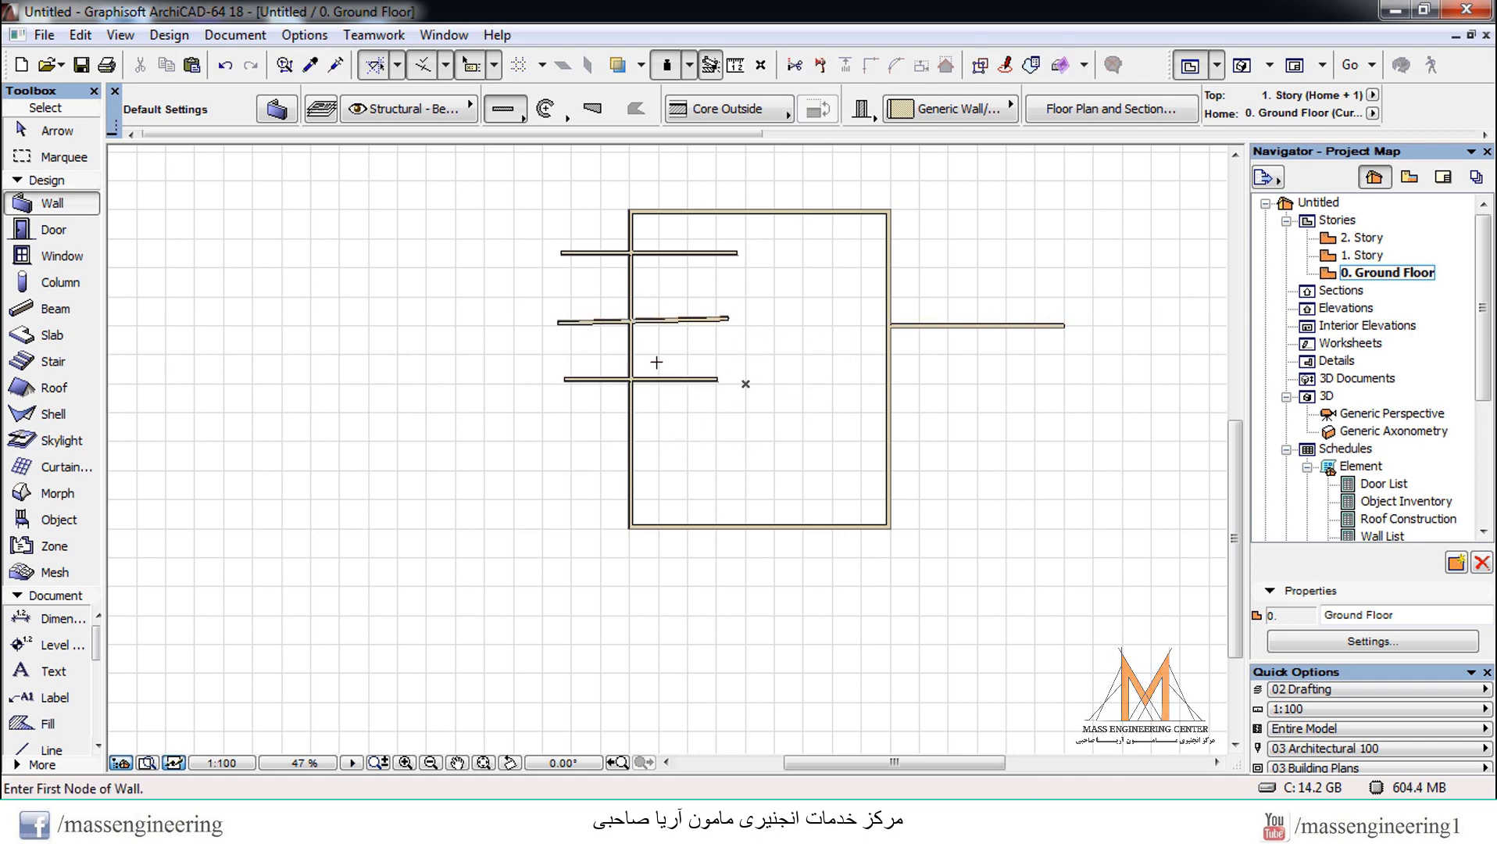
key("Escape")
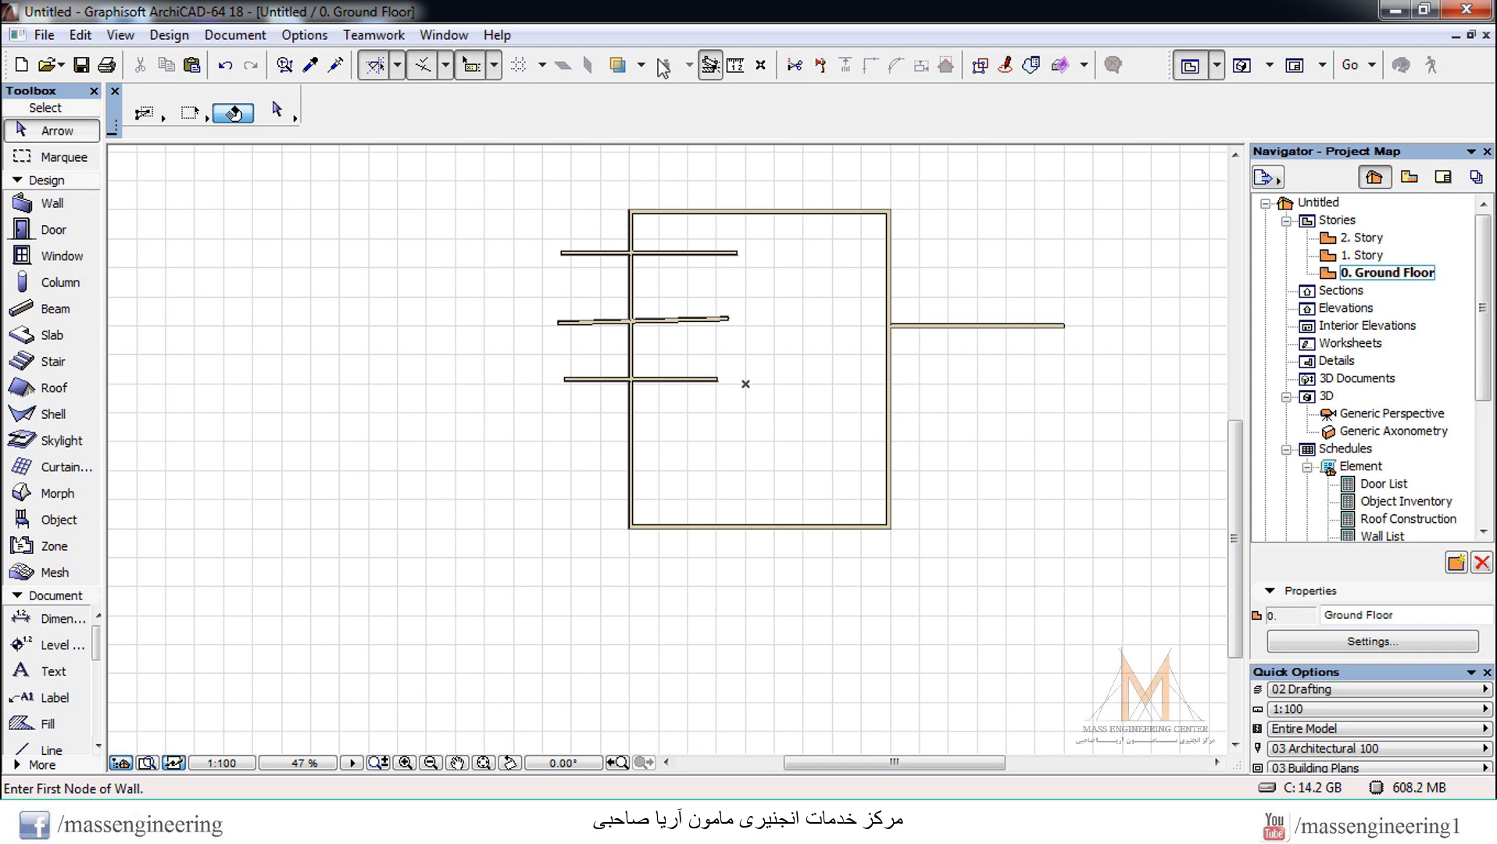
Trim off the upper crossing wall's part outside the room and the middle crossing wall's part inside it
left_click(797, 68)
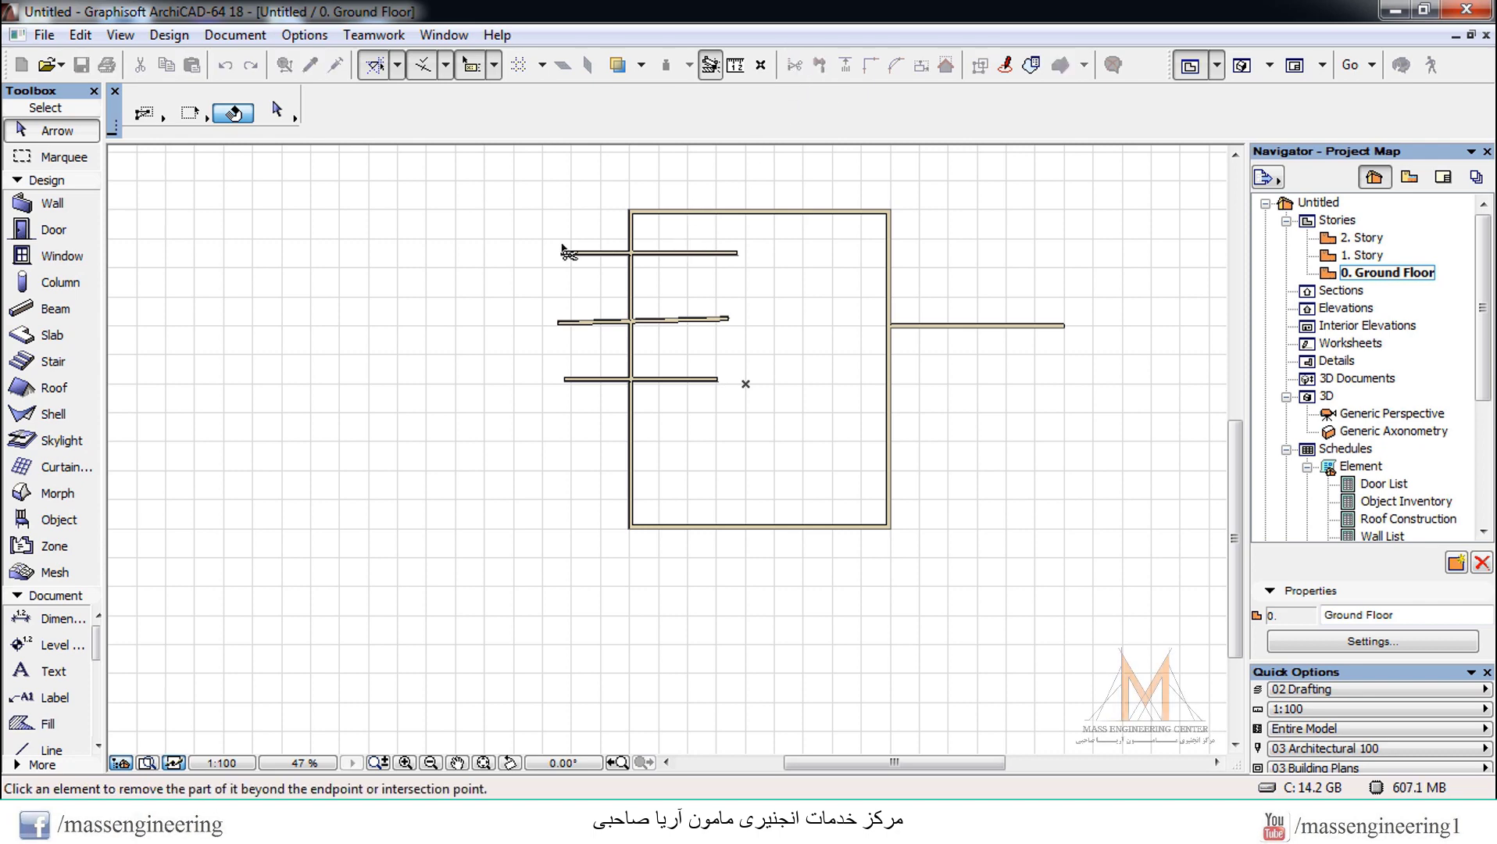
left_click(599, 252)
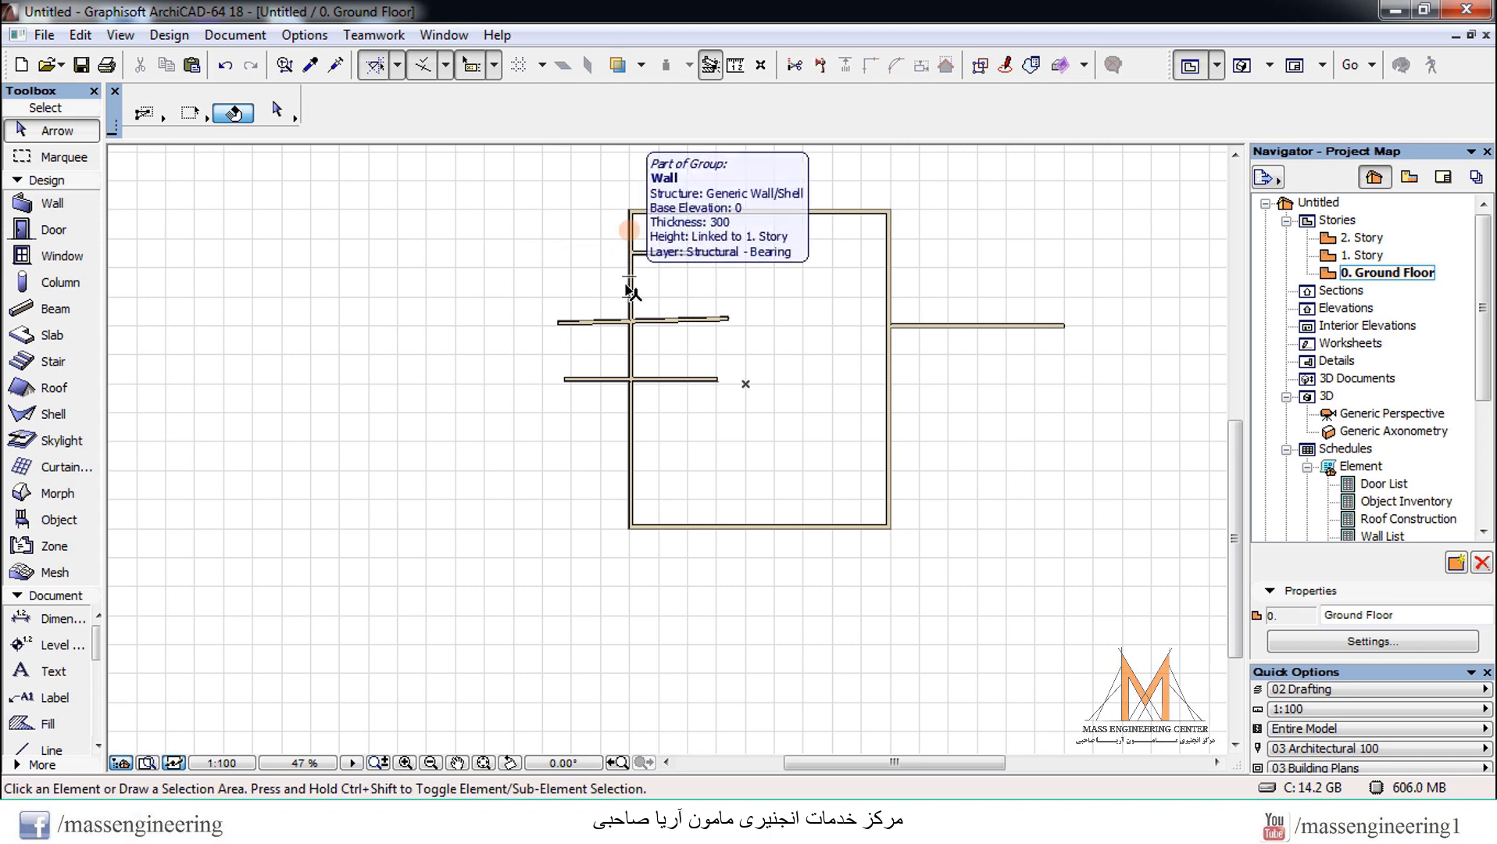
left_click(629, 230)
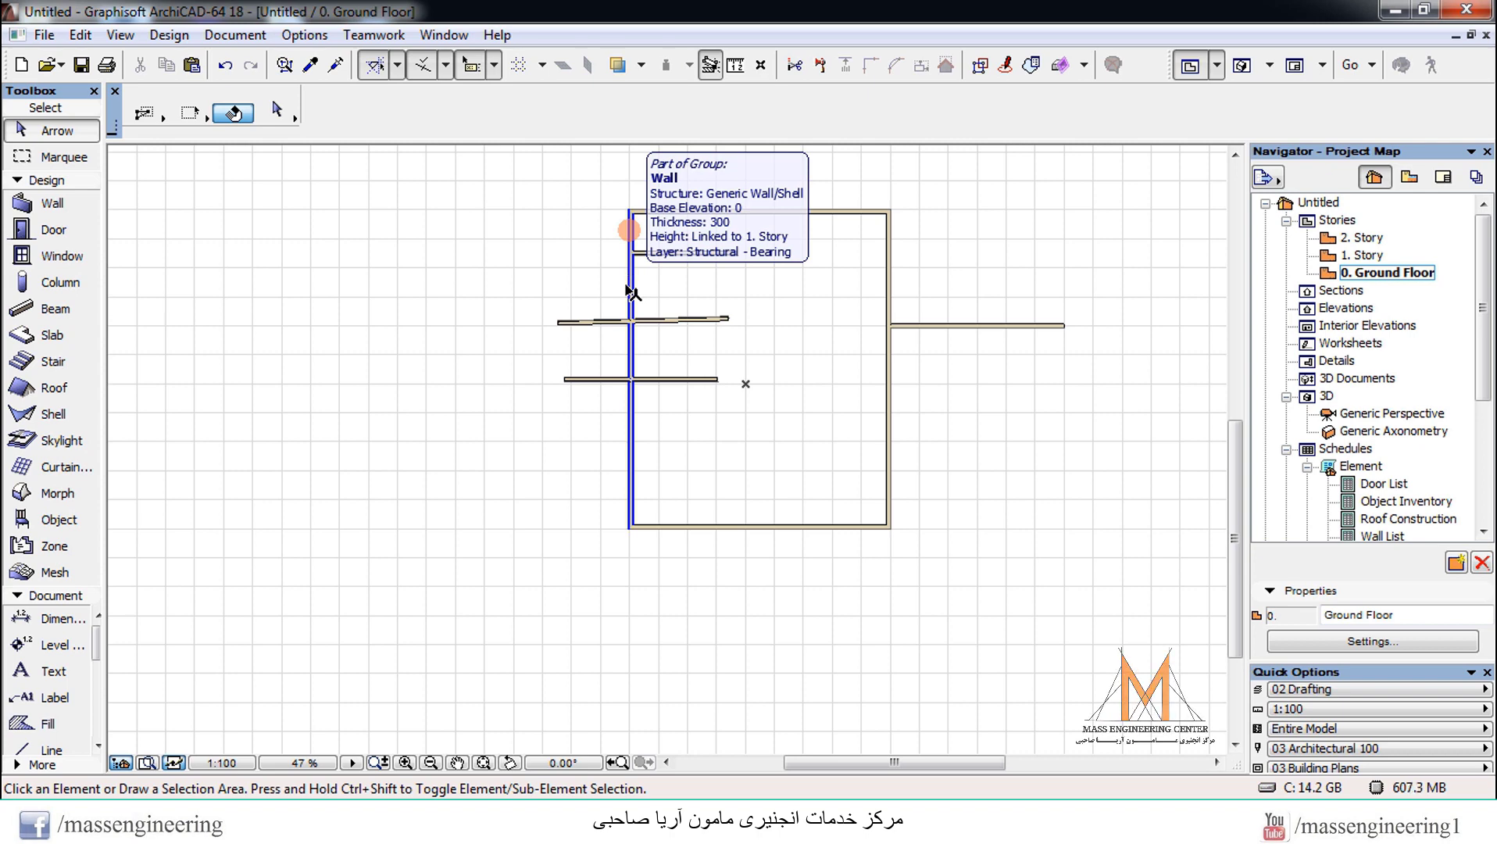
key("Escape")
left_click(793, 65)
left_click(685, 318)
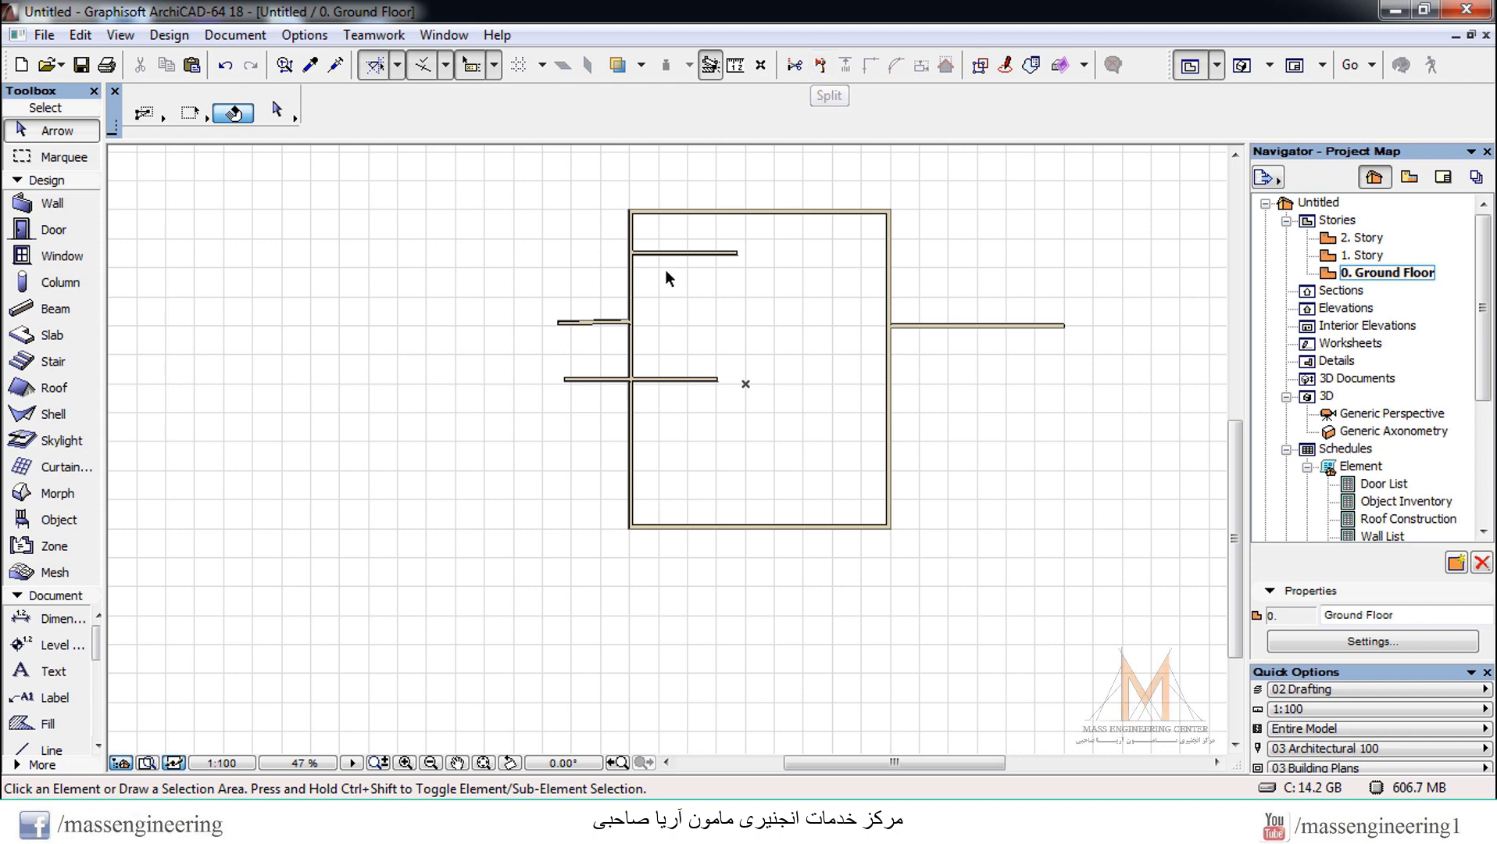
Split the lowest crossing wall along the inner face of the room's left-hand wall, keeping the inside part selected
left_click(688, 381)
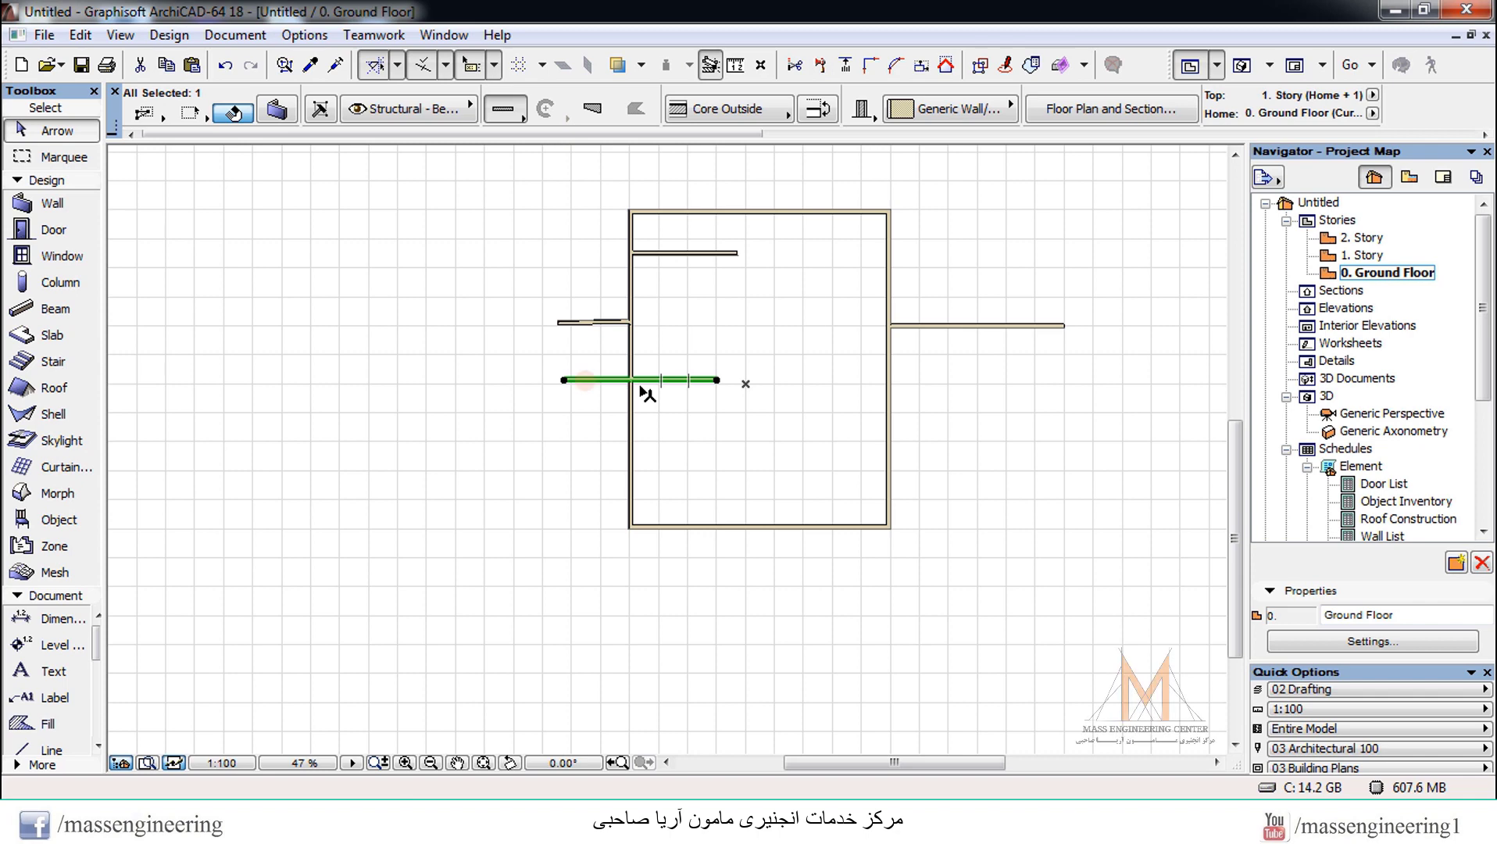
scroll(617, 361, "up", 3)
left_click(880, 405)
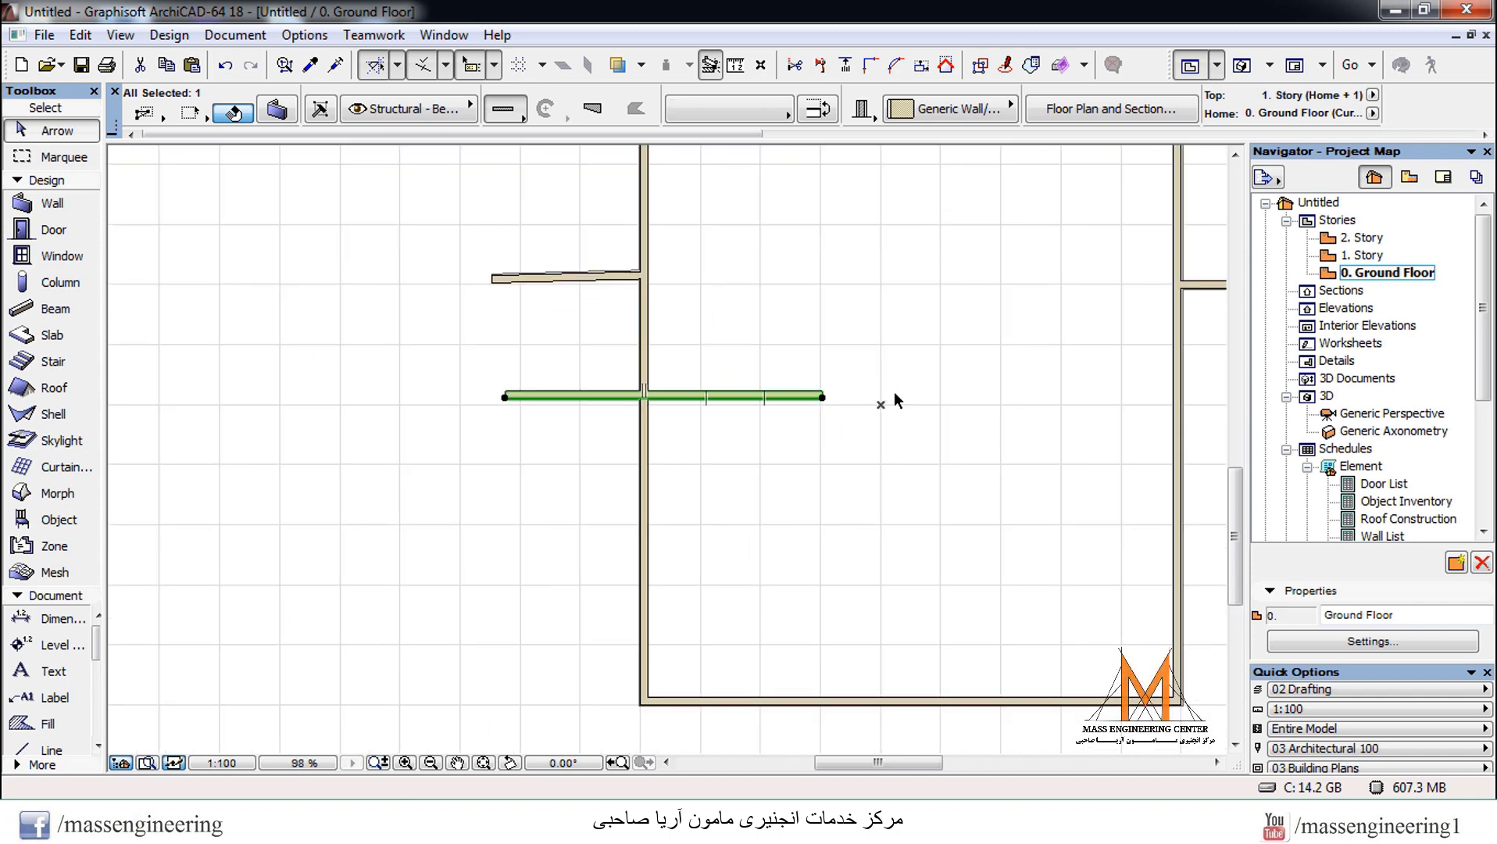
left_click(655, 391)
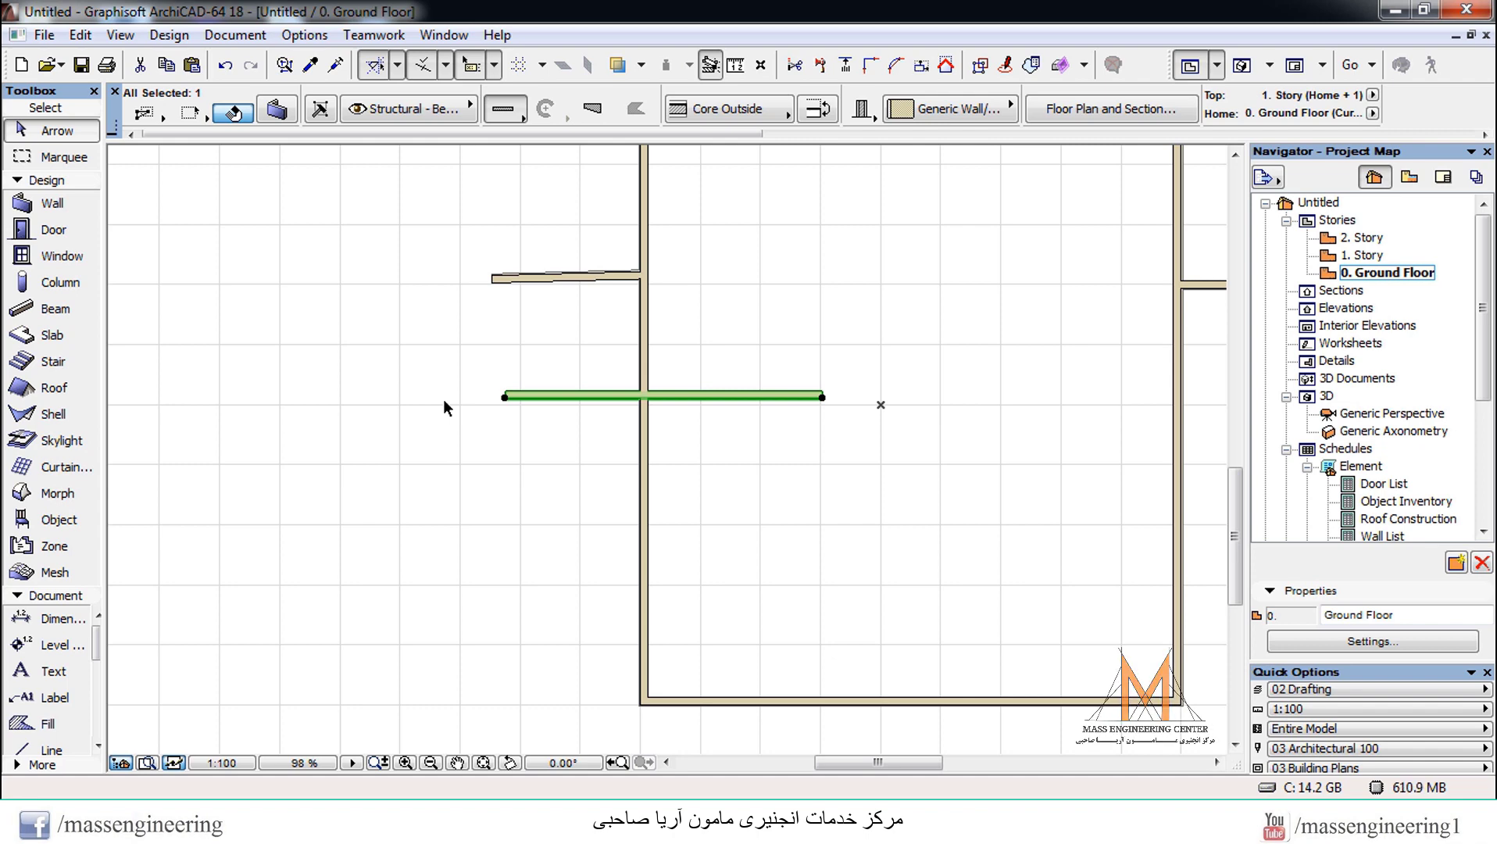
left_click(822, 66)
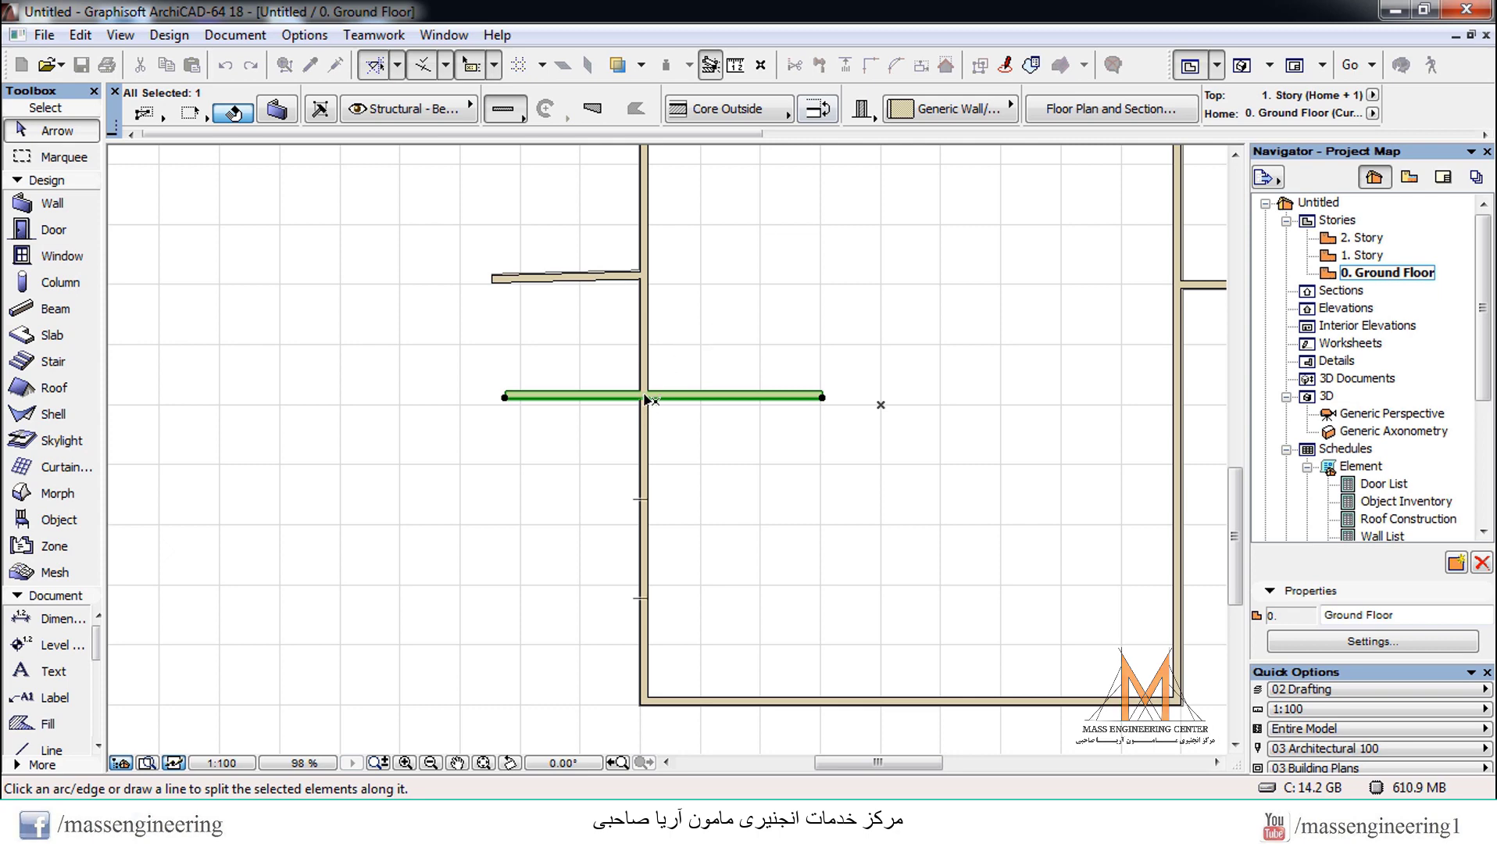
scroll(647, 421, "up", 3)
left_click(662, 357)
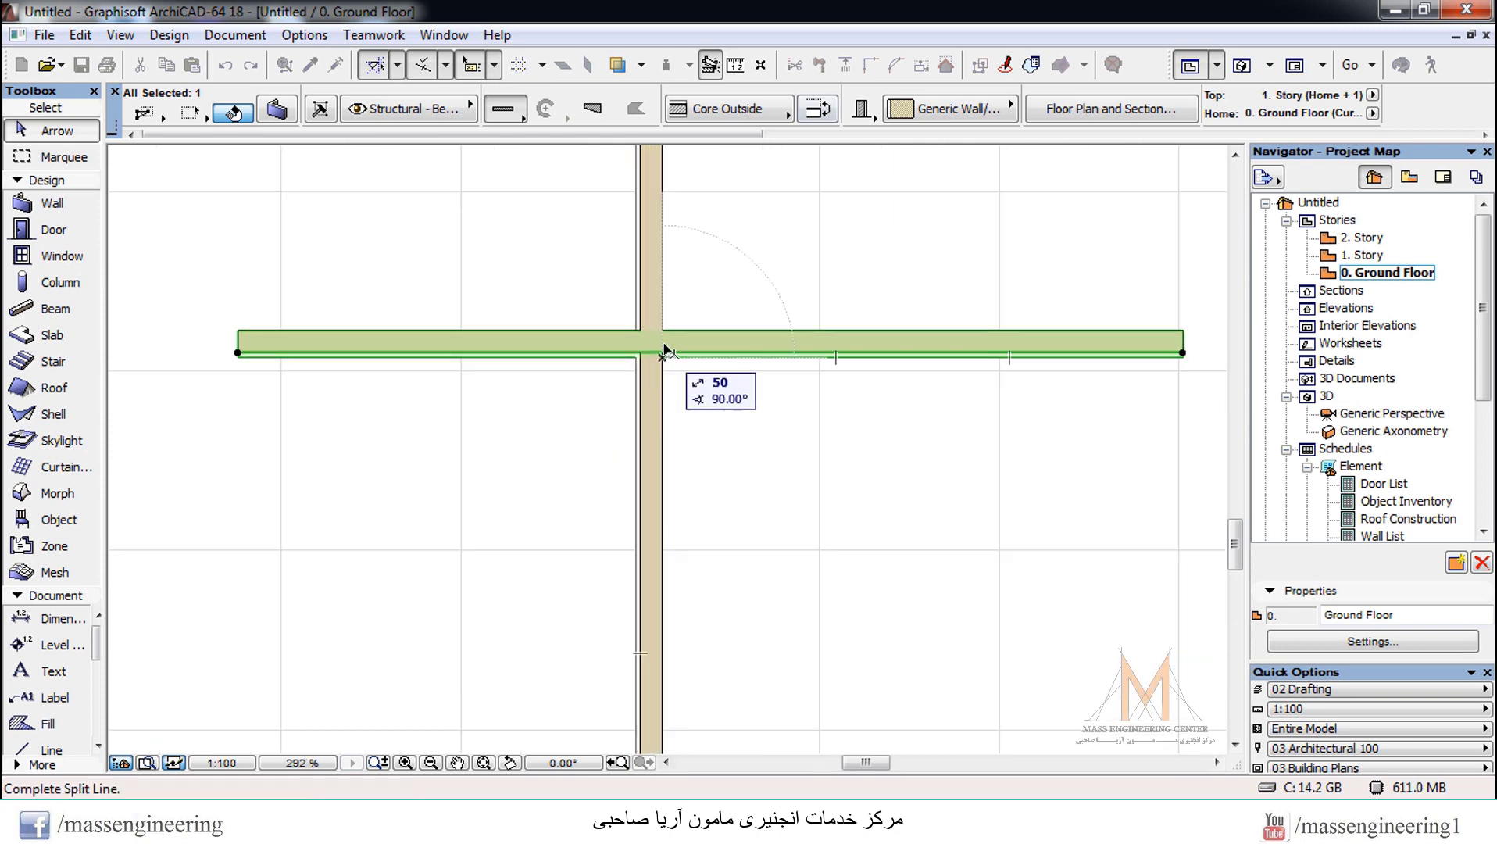
left_click(670, 335)
left_click(797, 278)
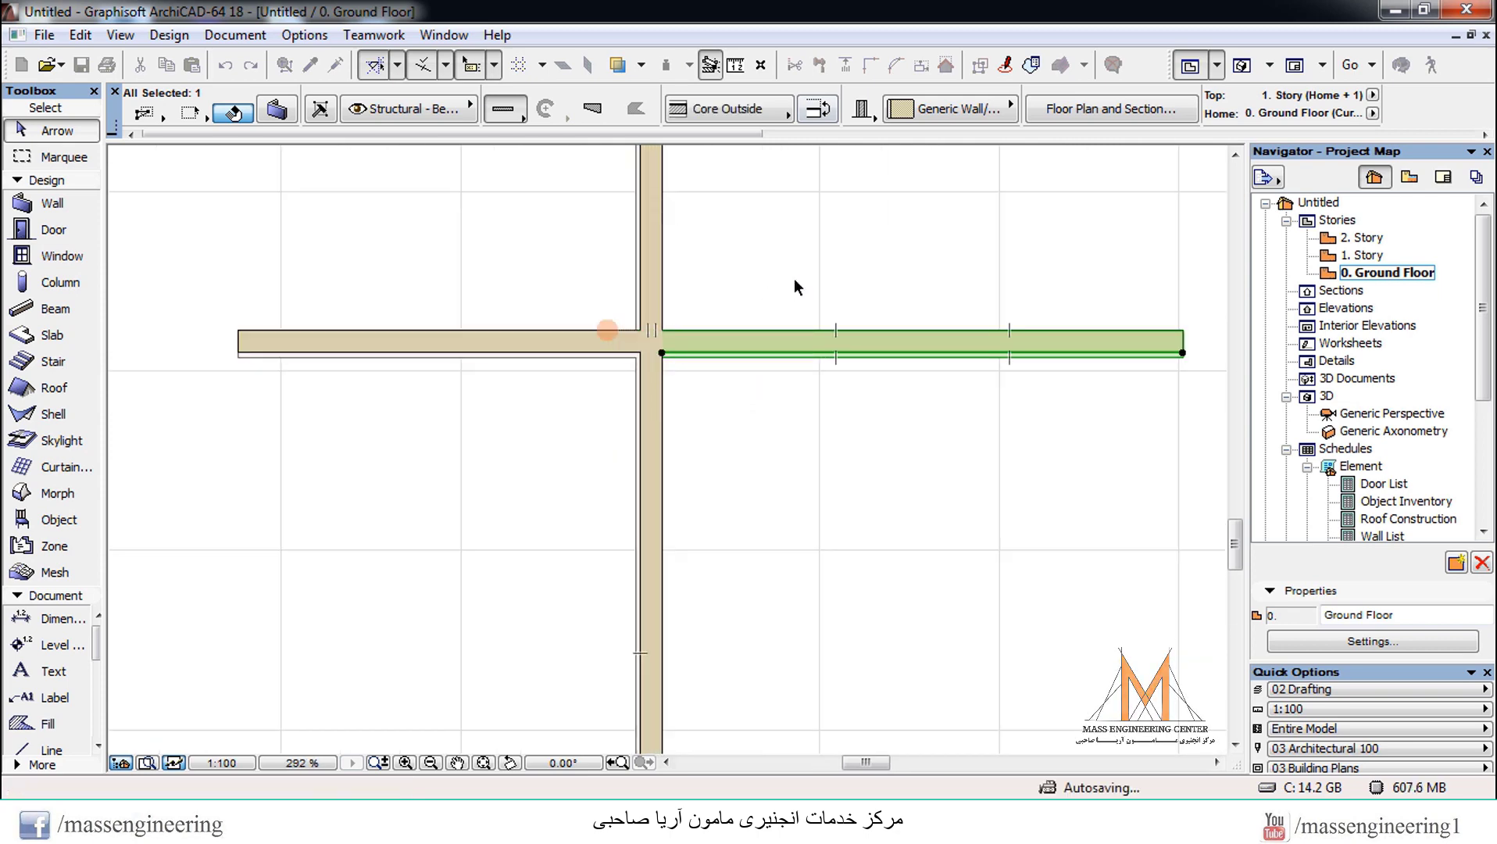
Select the two parts of the split wall in turn to check that they are separate
left_click(578, 341)
left_click(519, 358)
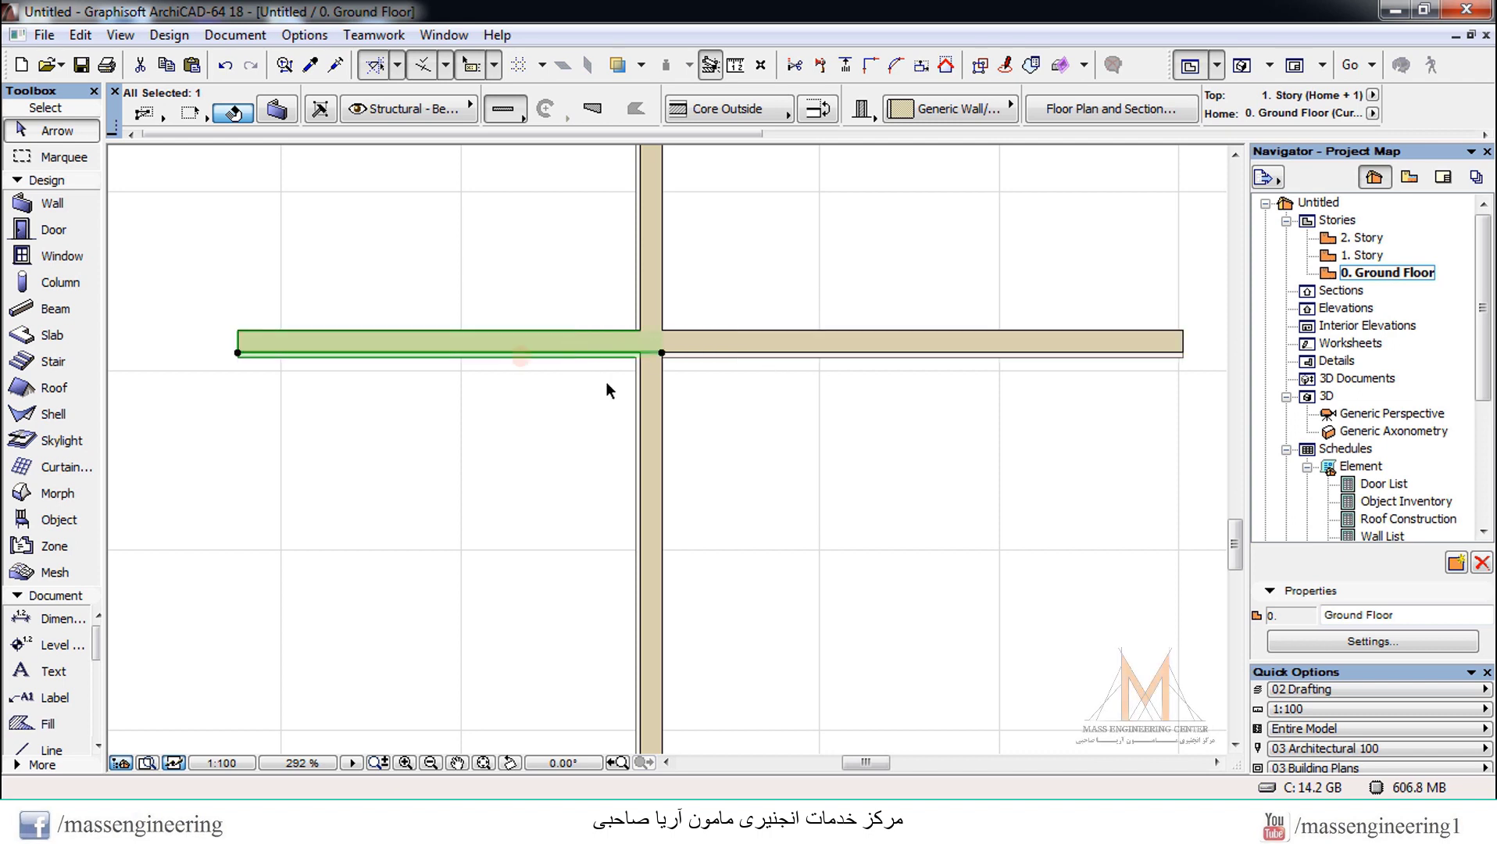
left_click(726, 351)
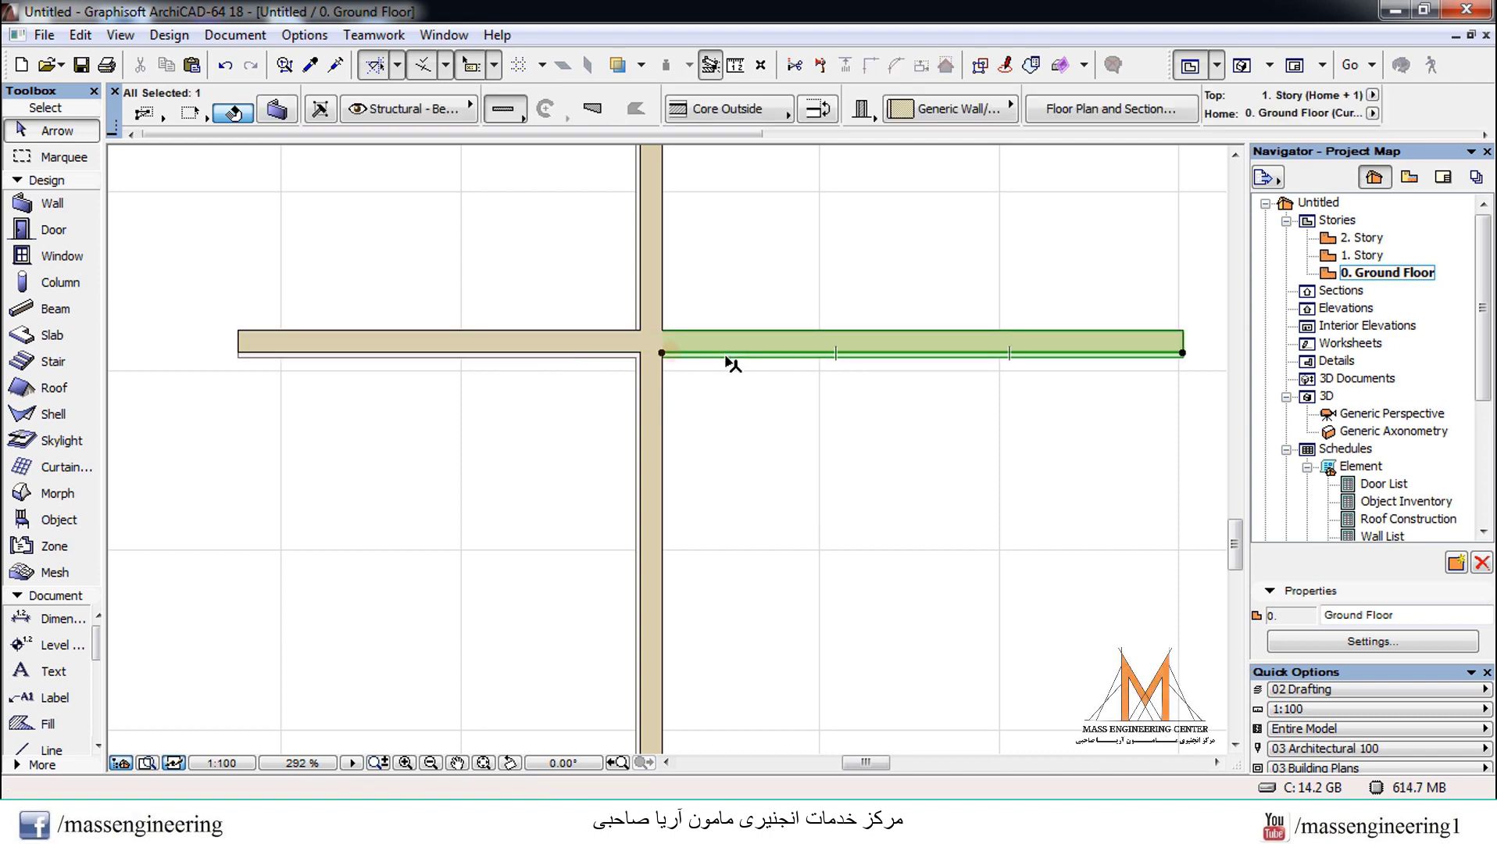
left_click(535, 344)
left_click(692, 344)
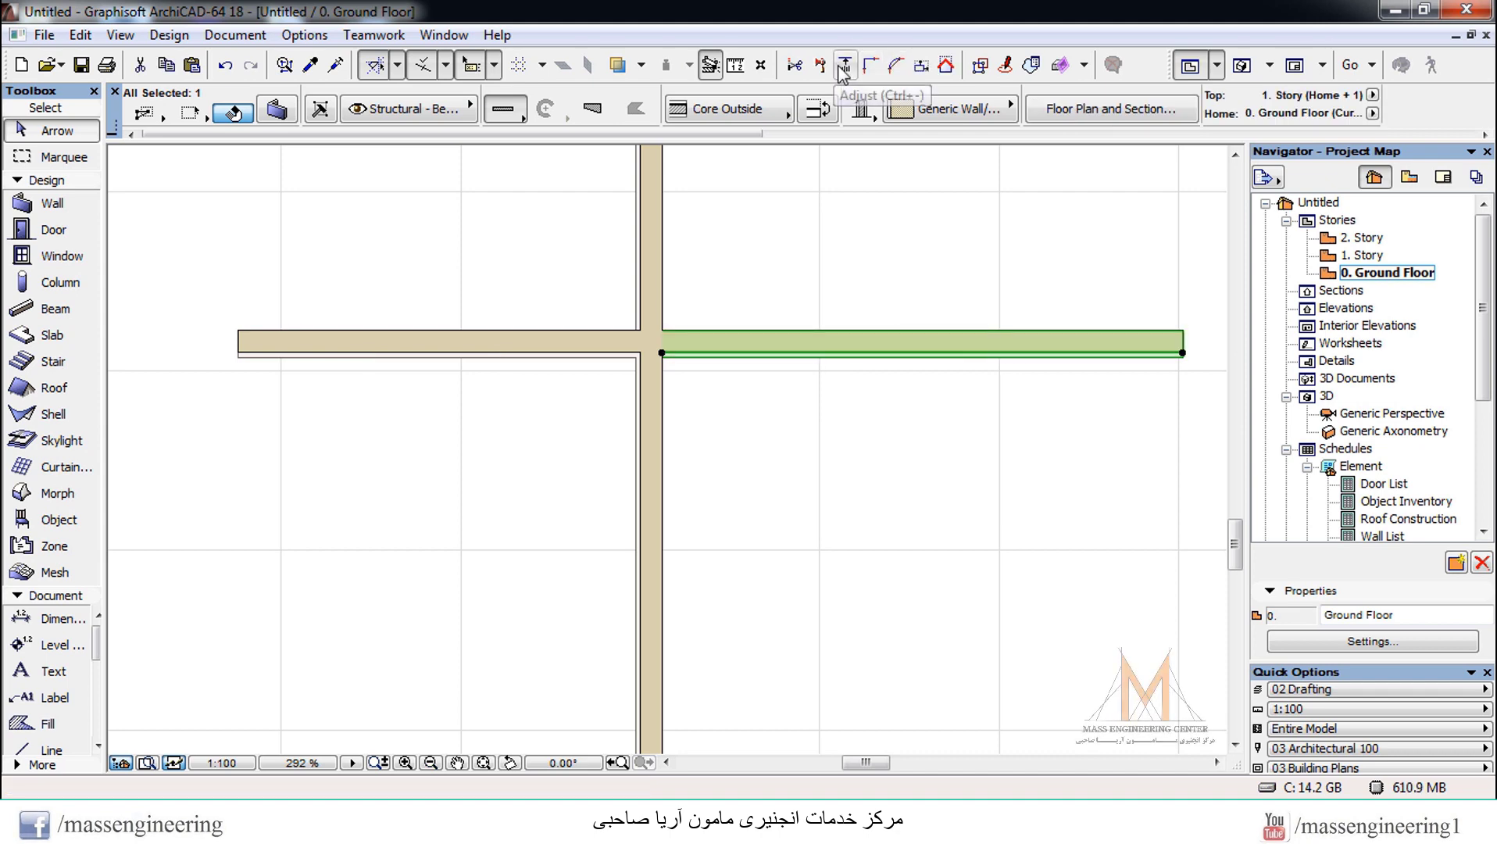
Draw a long, nearly horizontal wall in the empty area above and to the right of the room
scroll(571, 341, "down", 10)
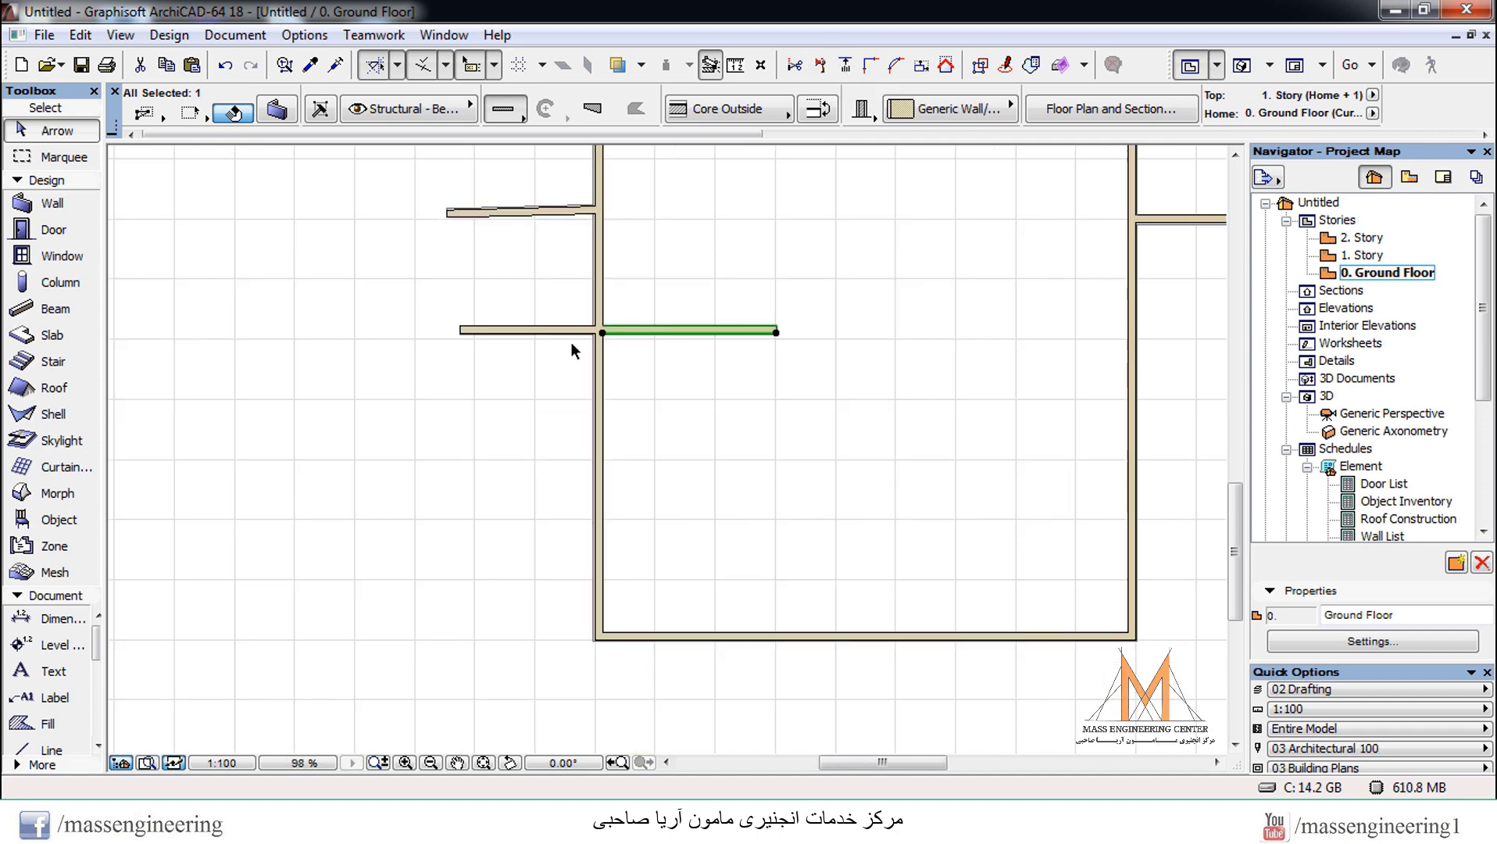
scroll(636, 316, "up", 2)
left_click(49, 203)
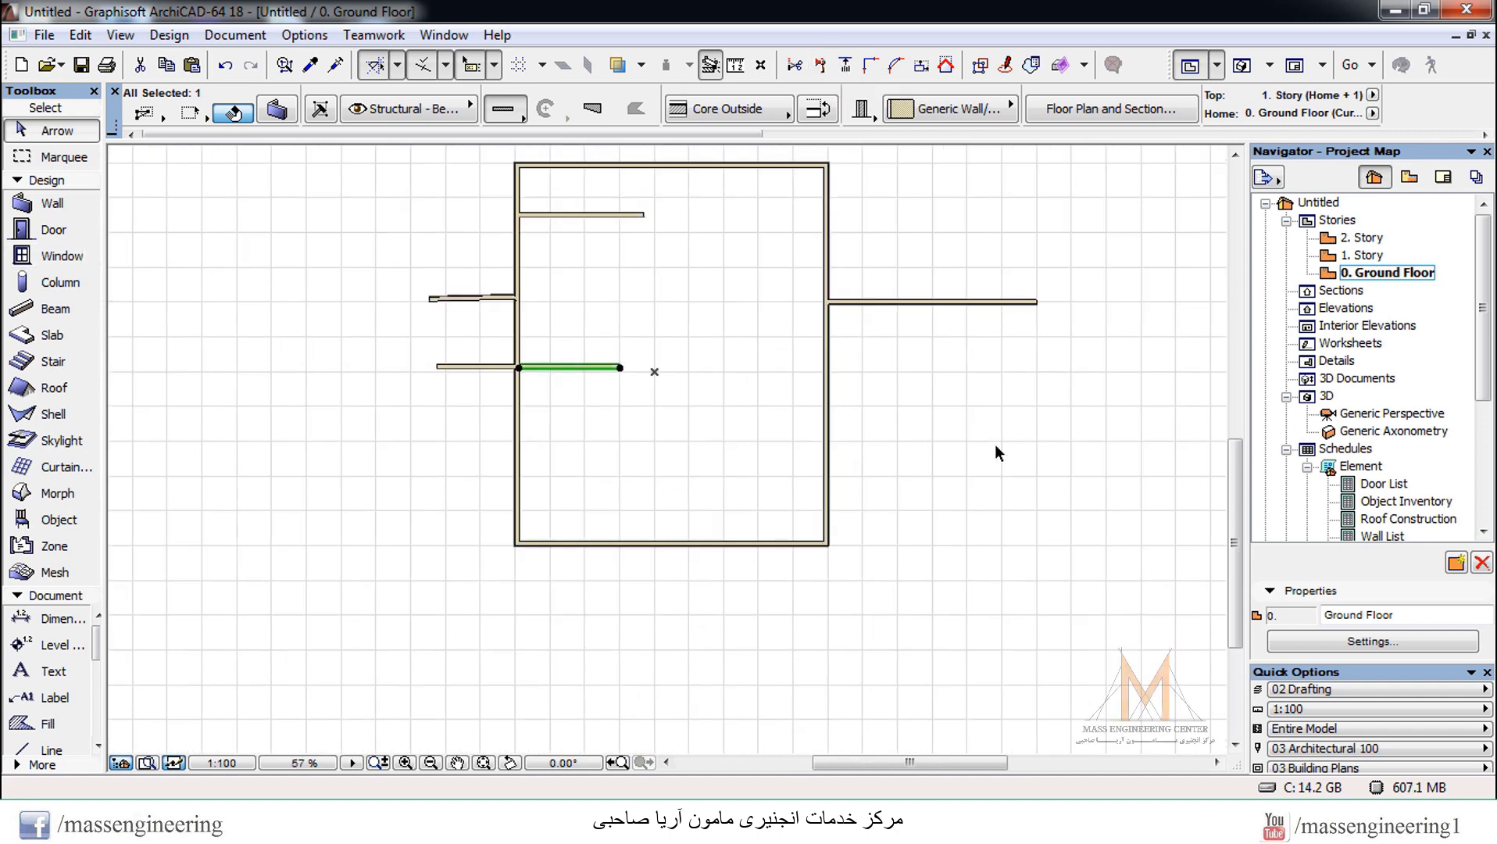
scroll(343, 510, "down", 1)
key("Escape")
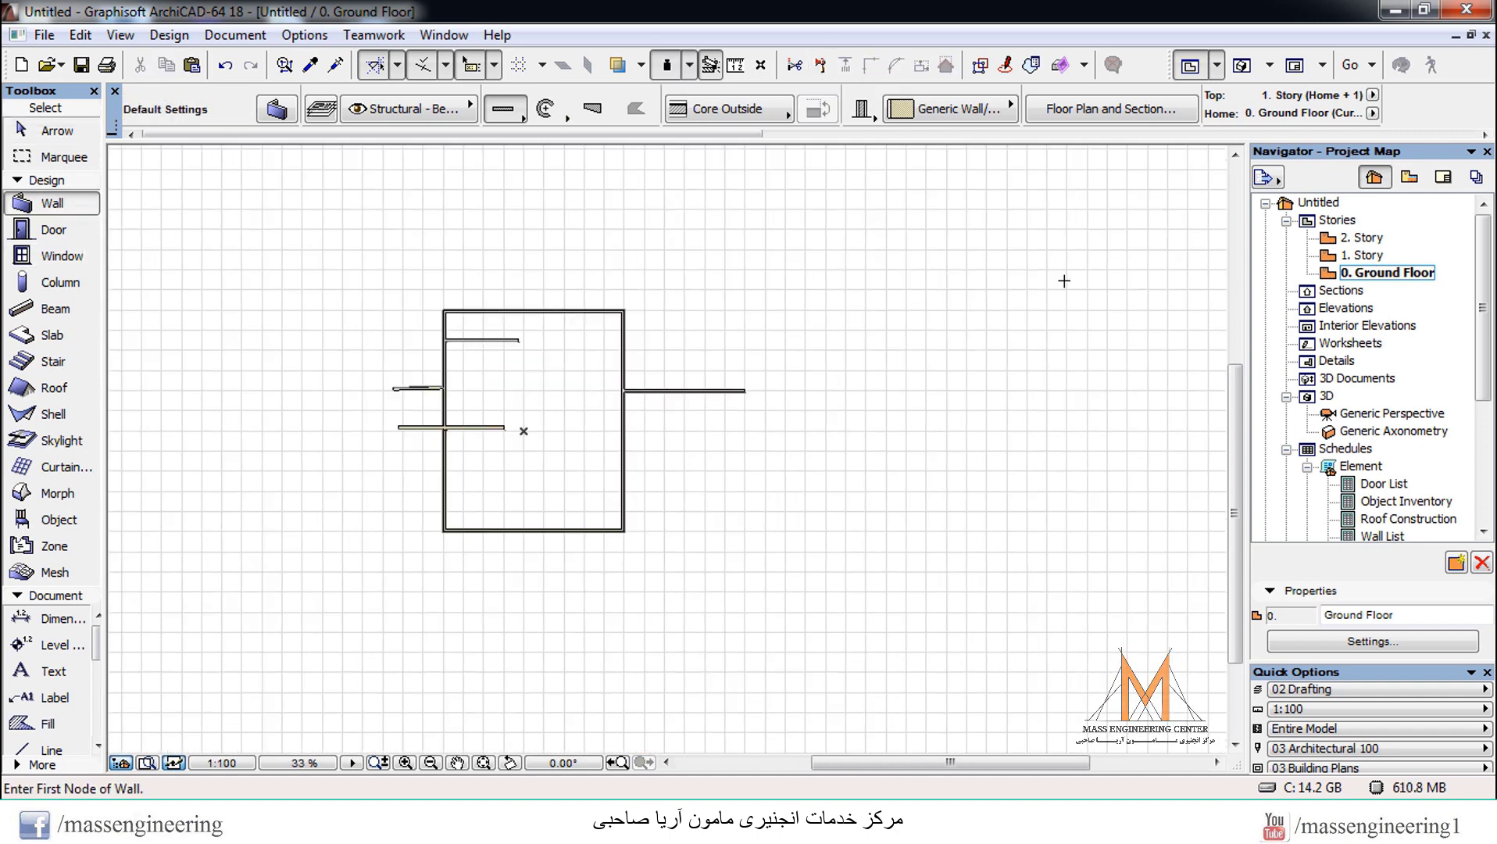
left_click(1064, 279)
left_click(725, 284)
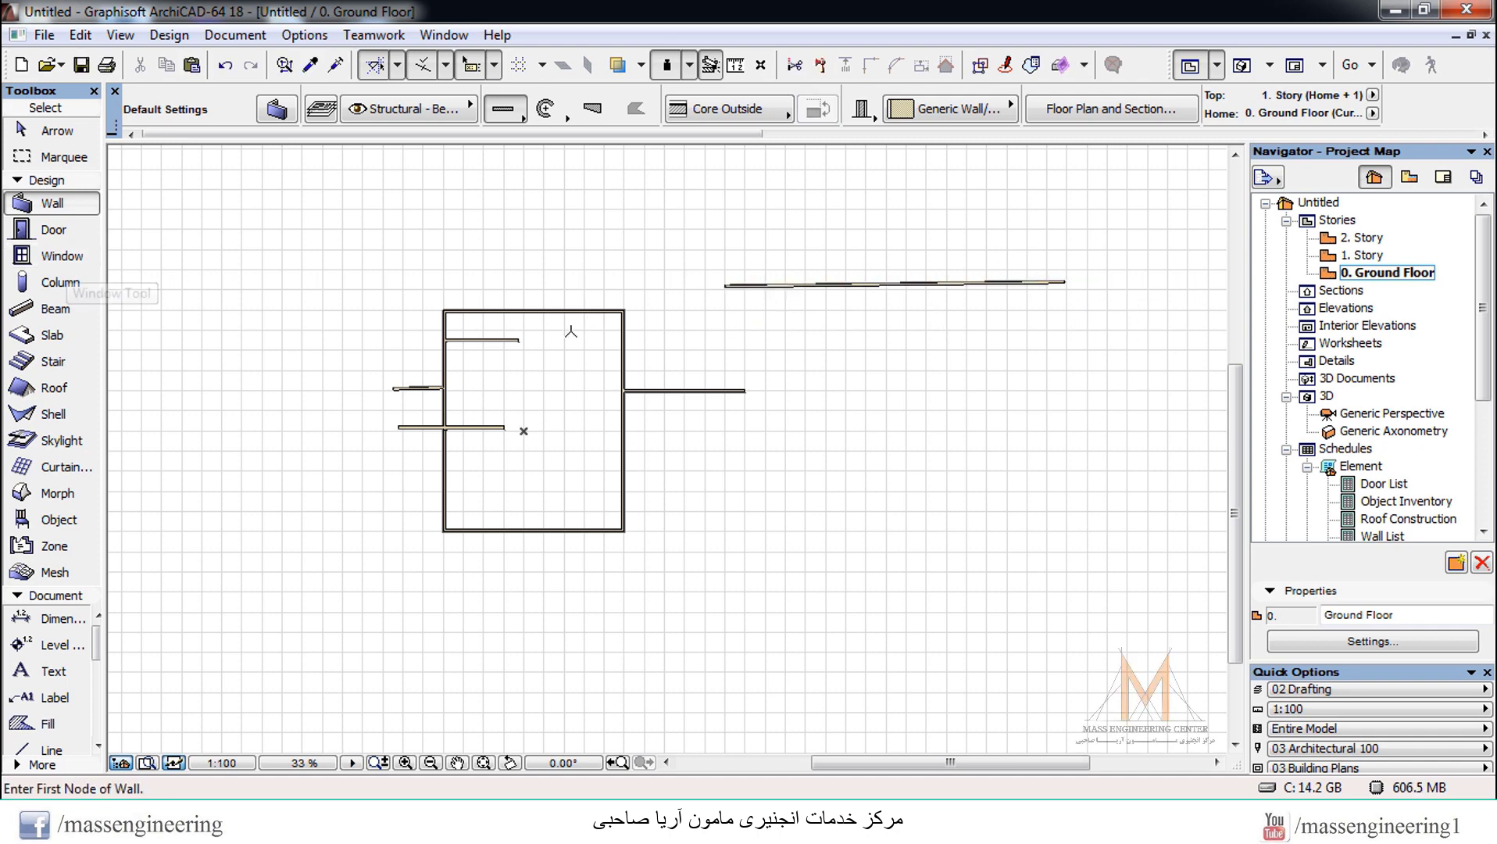
Draw five roughly vertical walls along the long wall, two crossing it and three standing clear below it
left_click(756, 314)
left_click(758, 405)
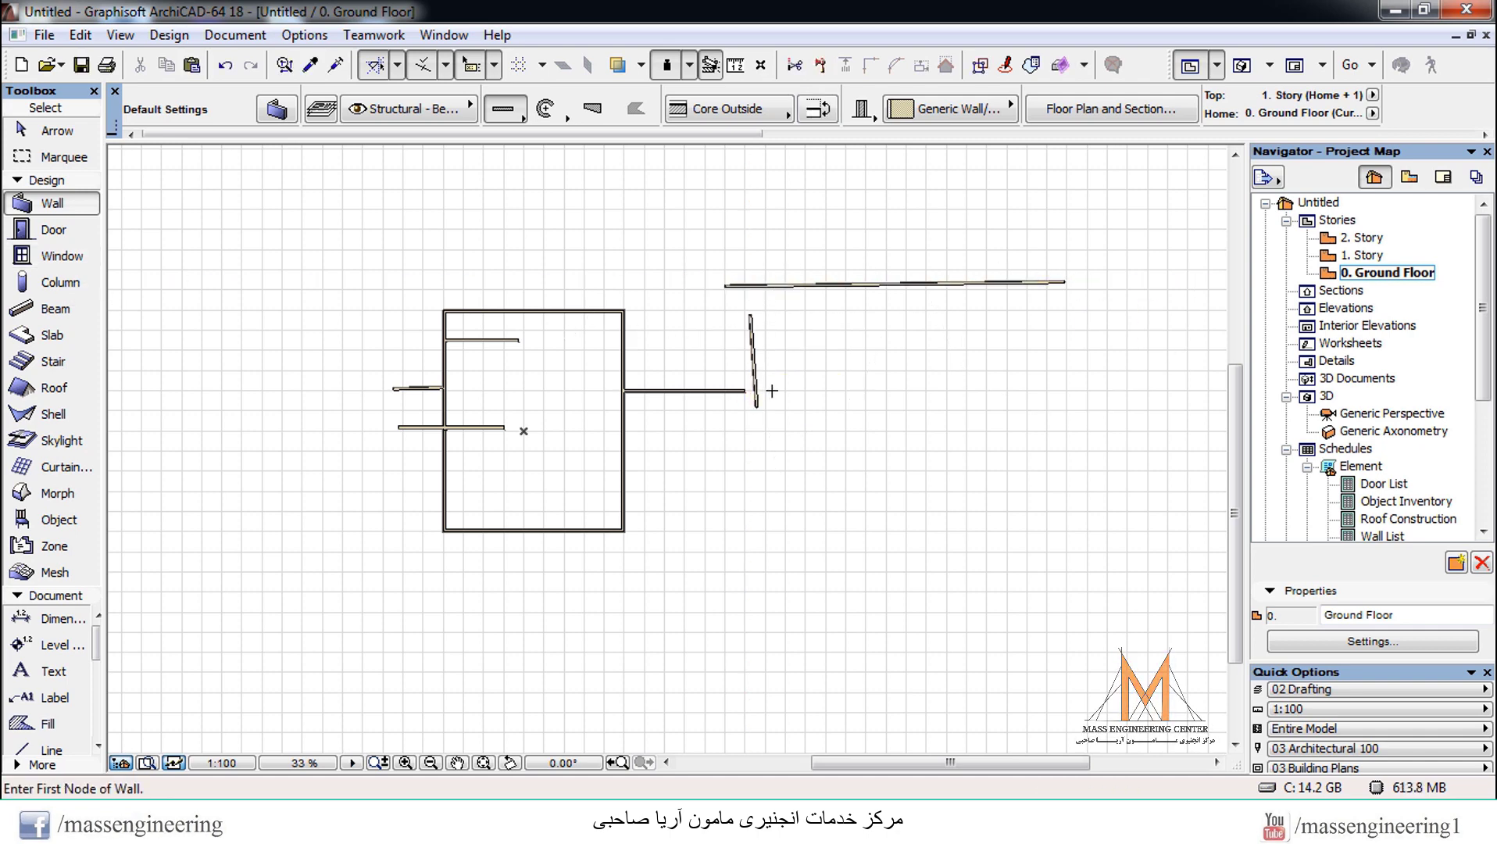
left_click(799, 232)
left_click(812, 391)
left_click(847, 299)
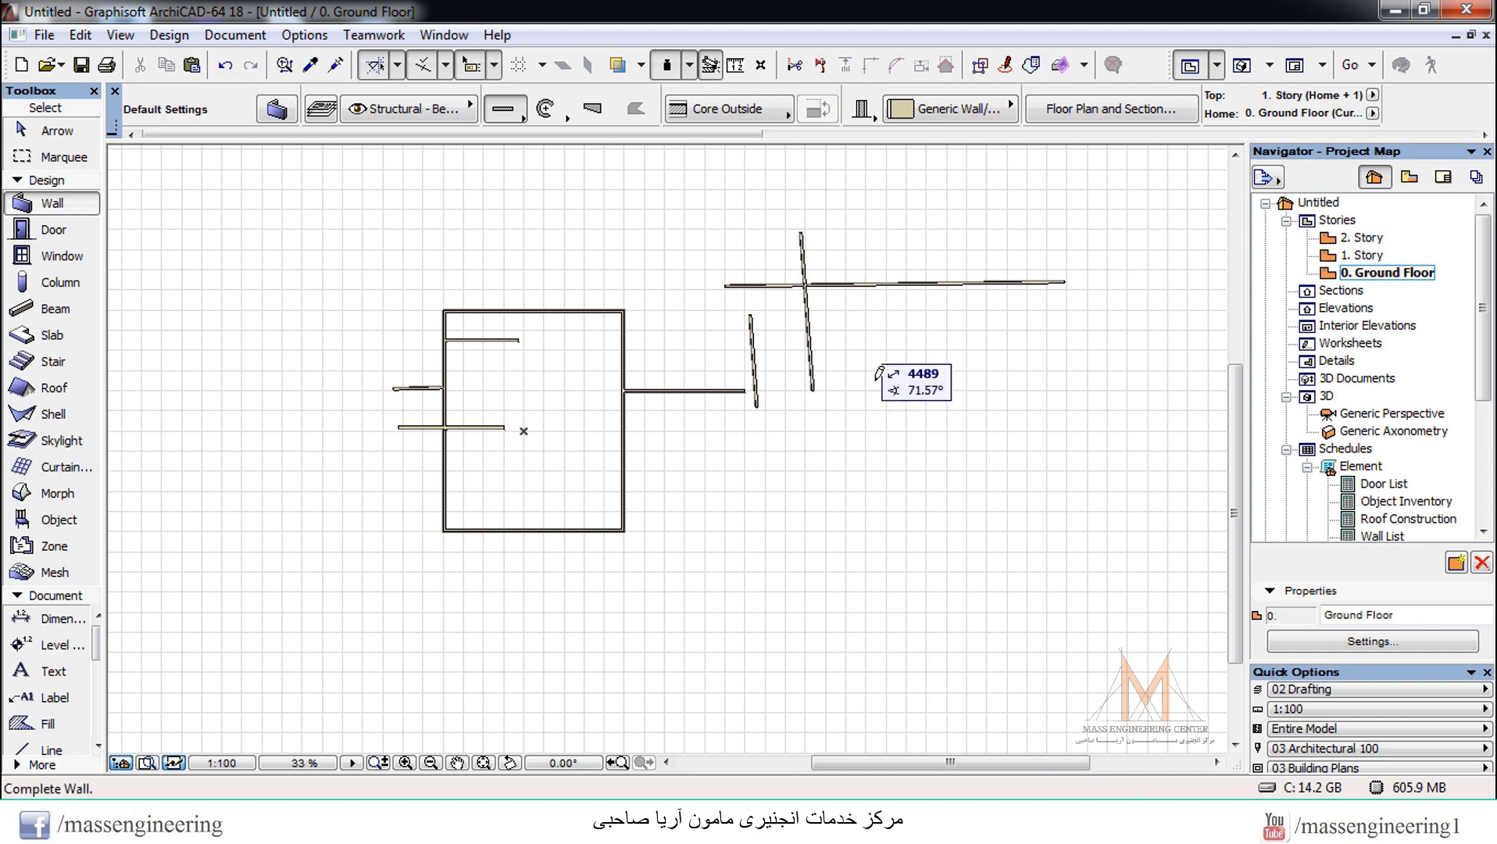
left_click(863, 409)
left_click(941, 336)
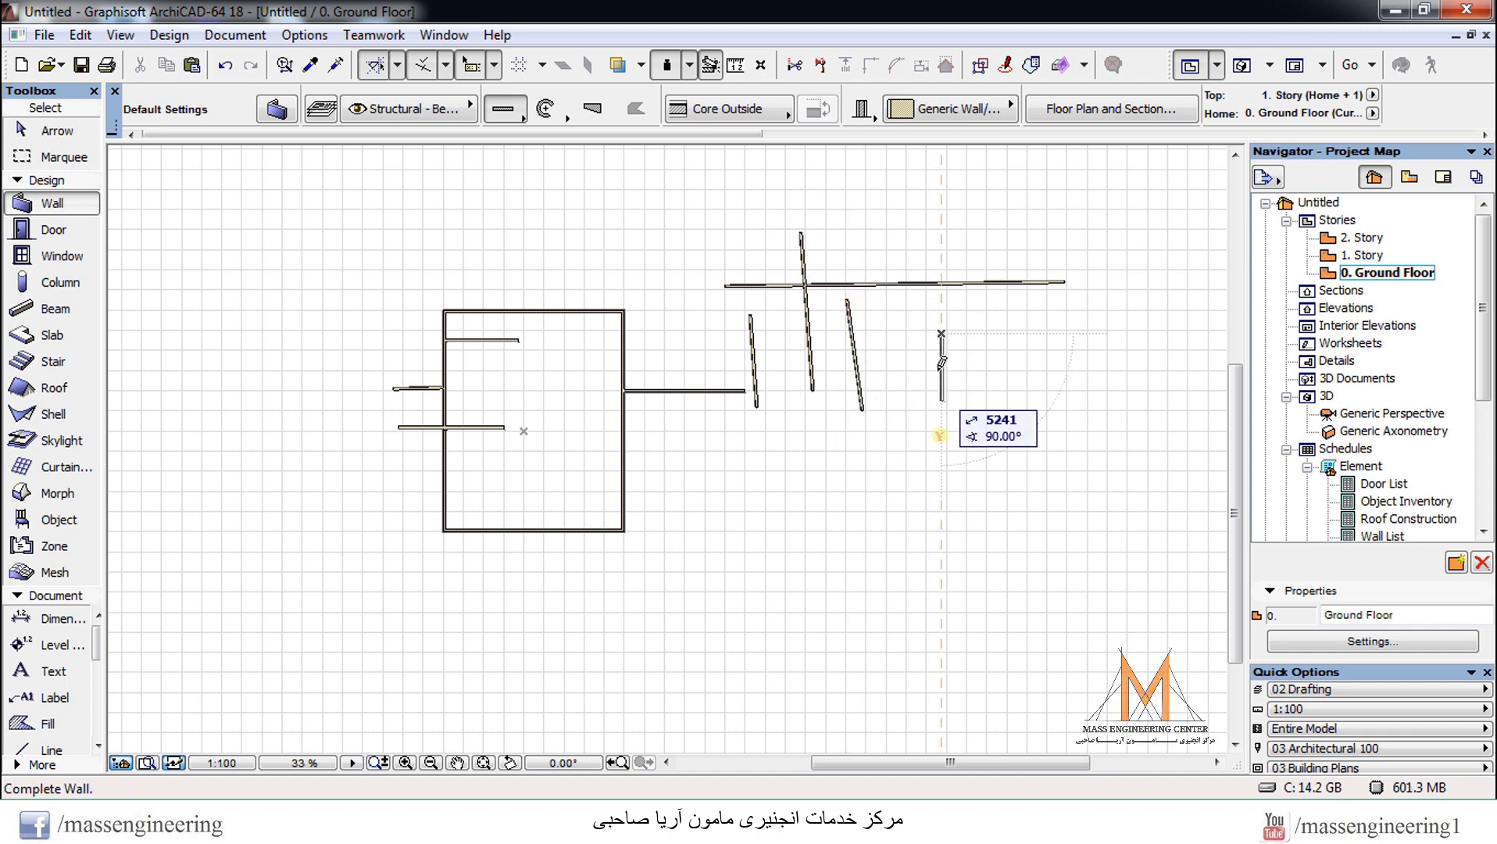
left_click(942, 422)
left_click(1024, 363)
left_click(1021, 370)
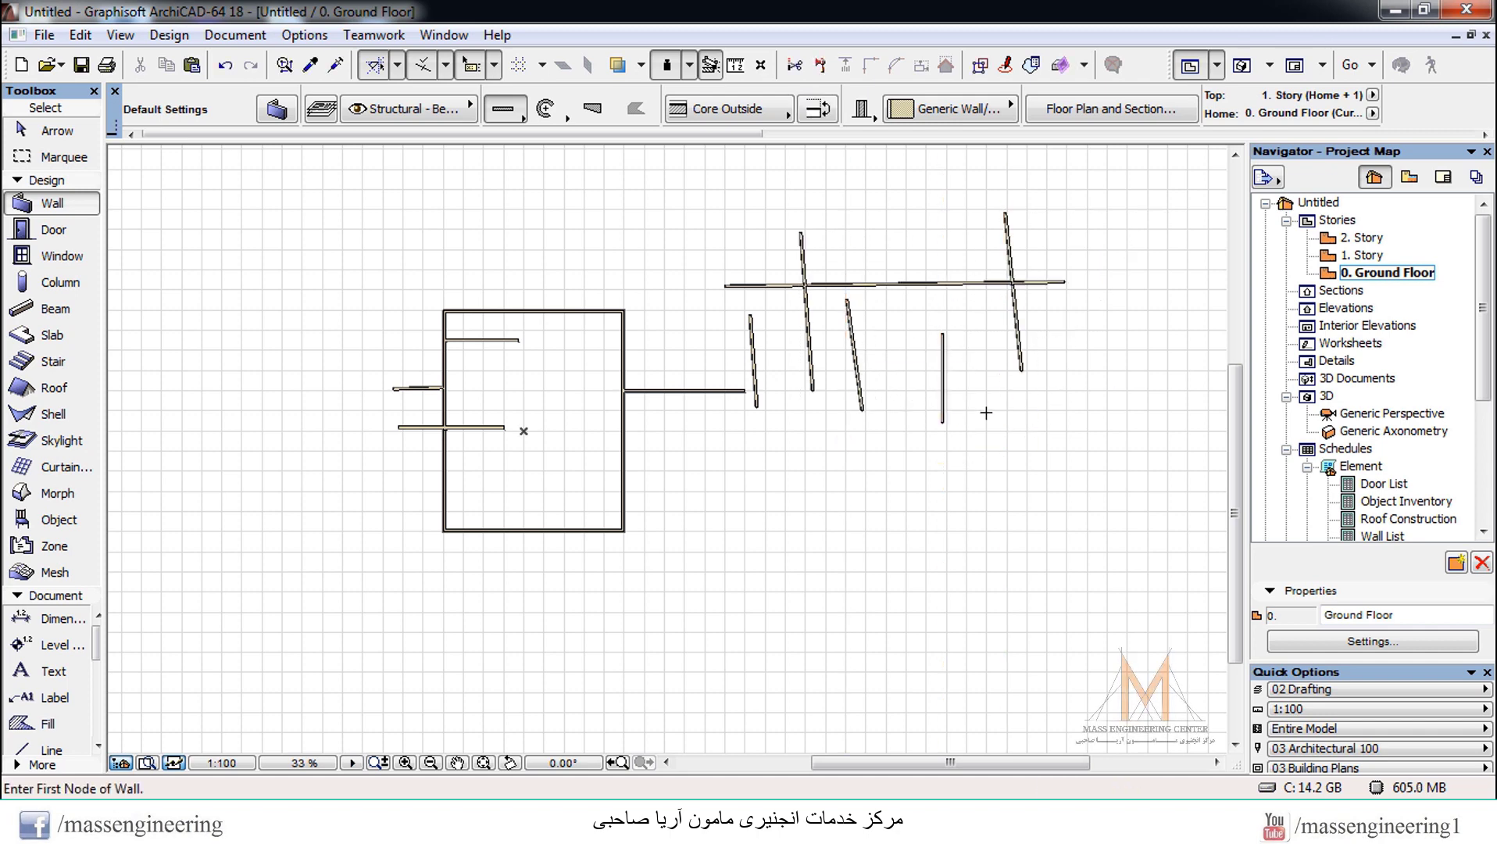
Select the five roughly vertical walls together and adjust them to the long horizontal wall
key("shift")
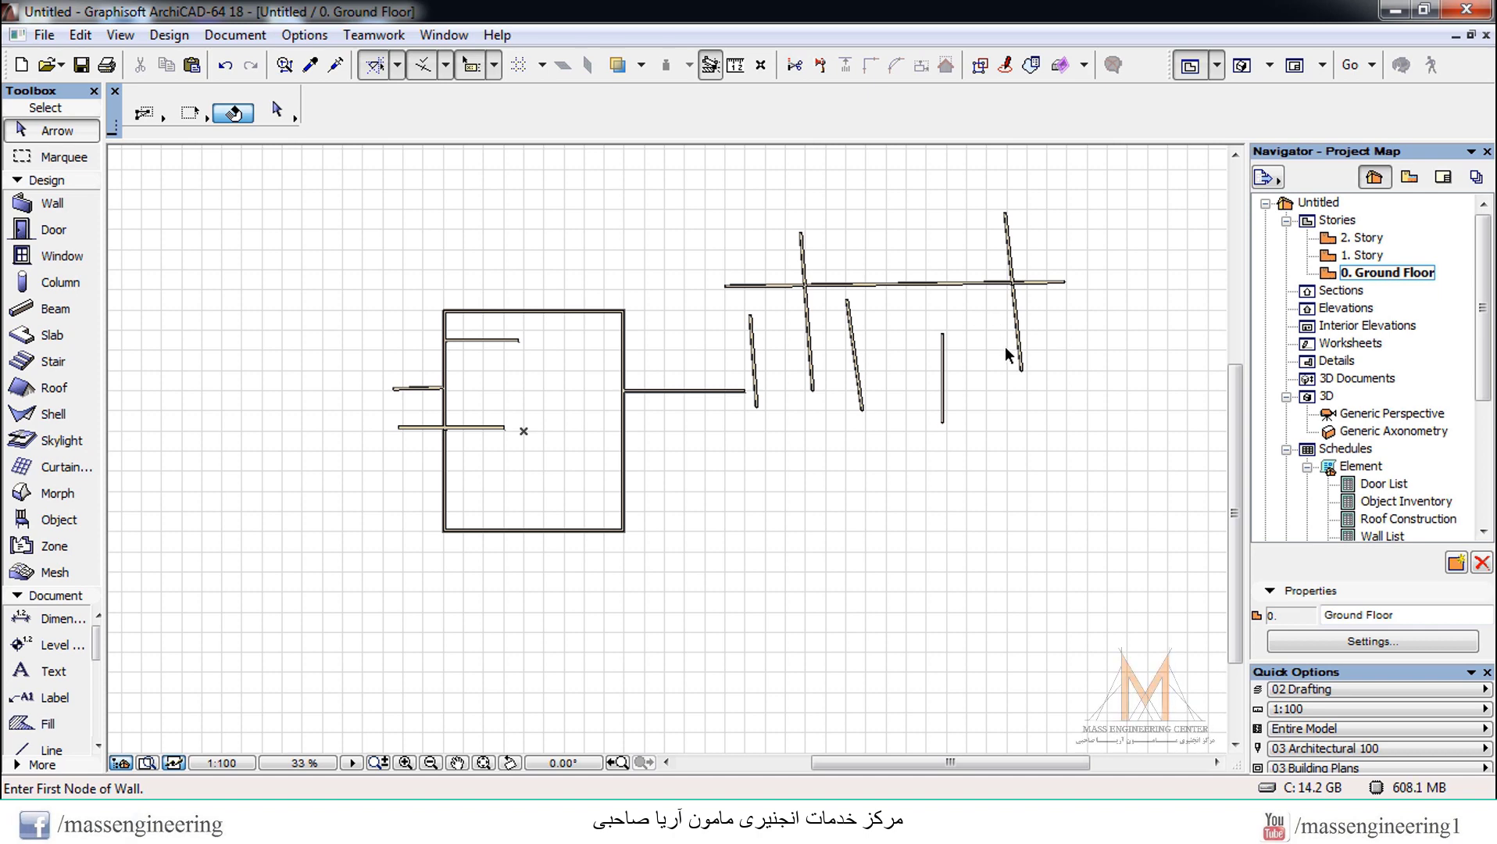
left_click(1048, 313)
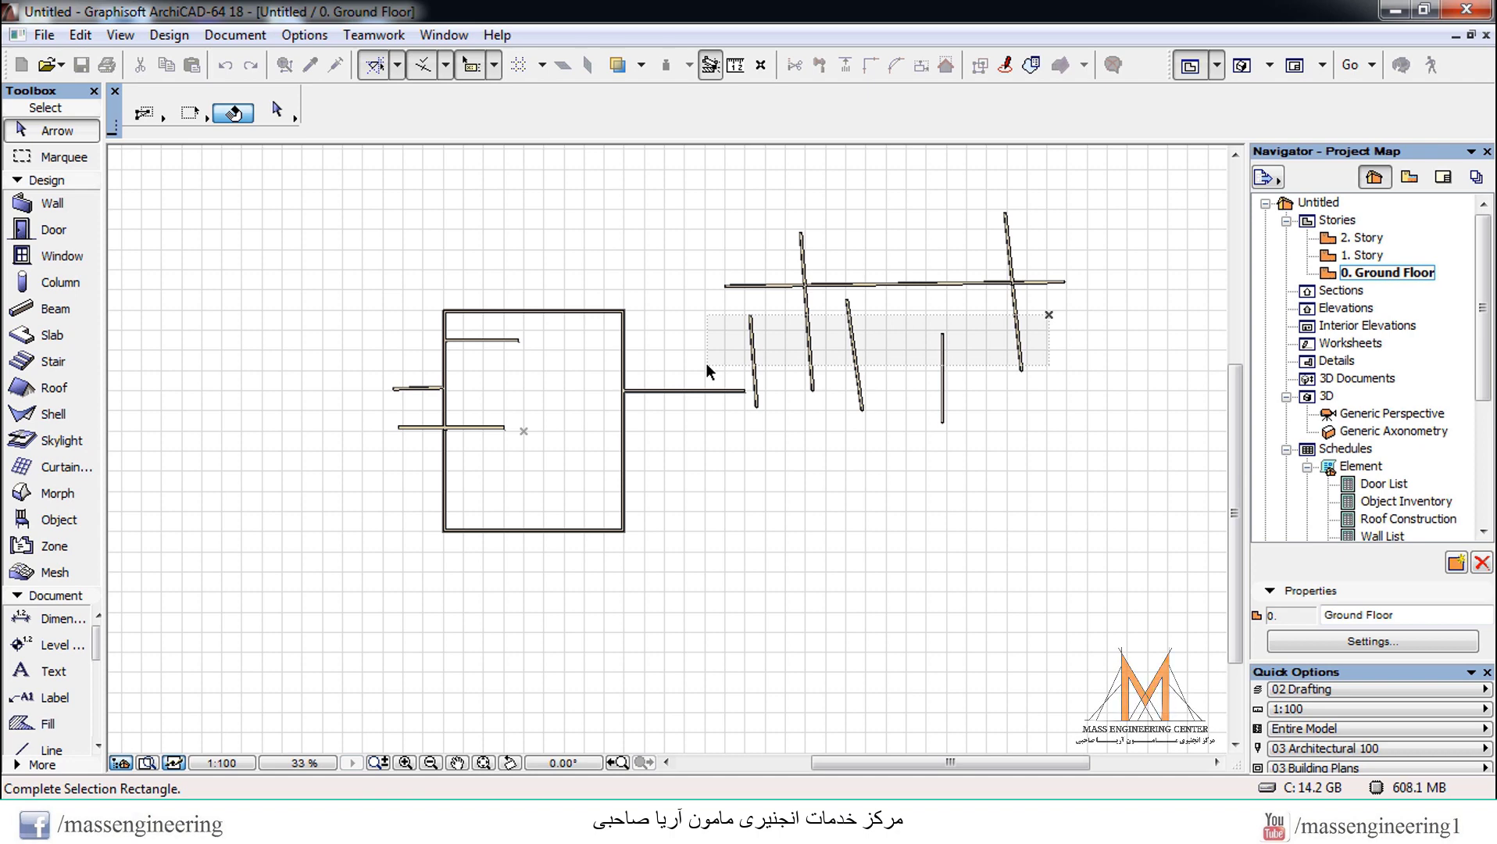
left_click(707, 364)
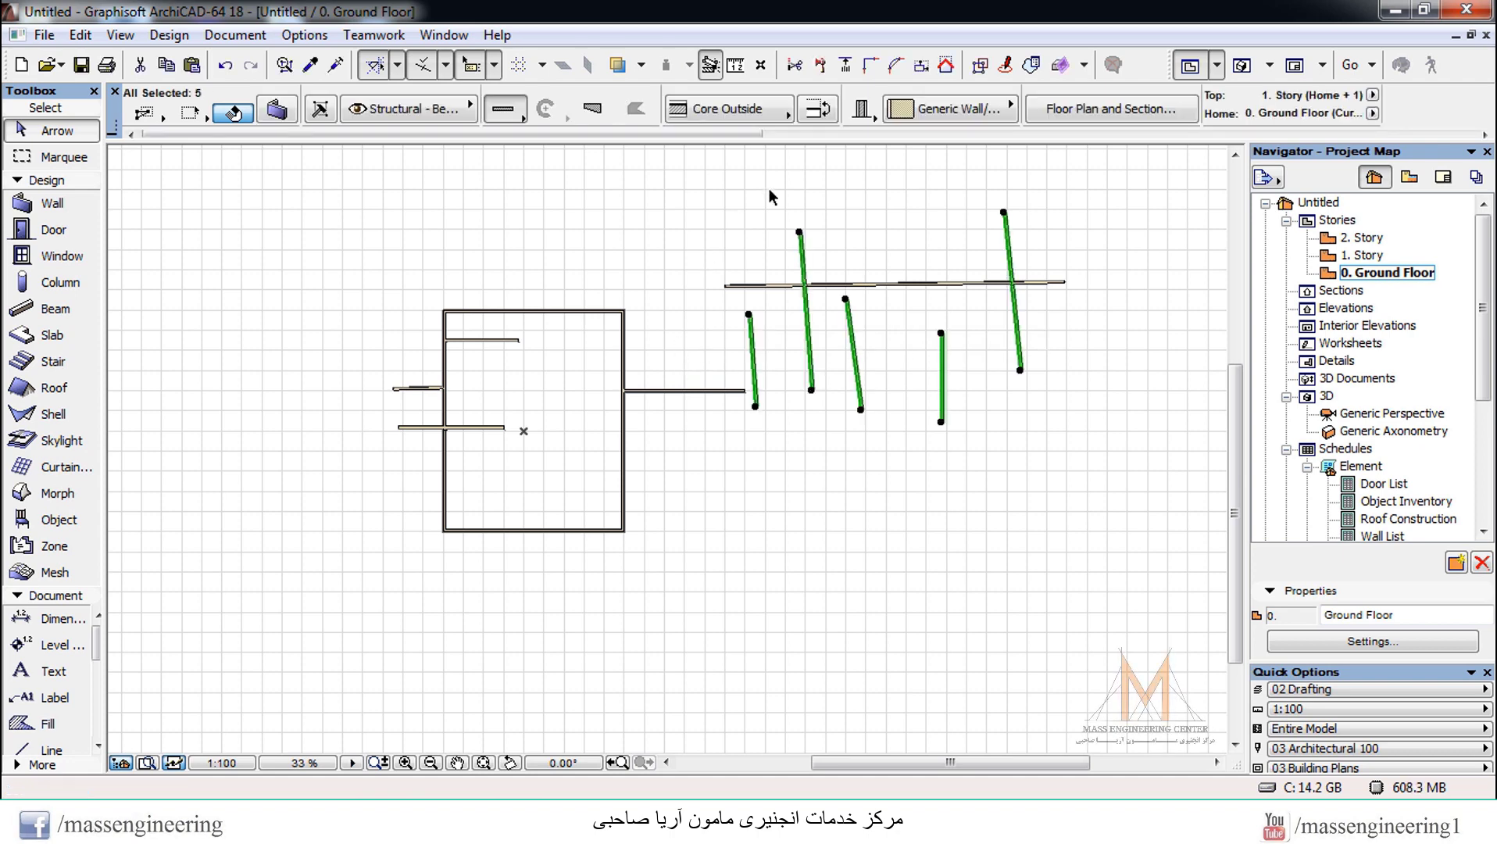
left_click(845, 65)
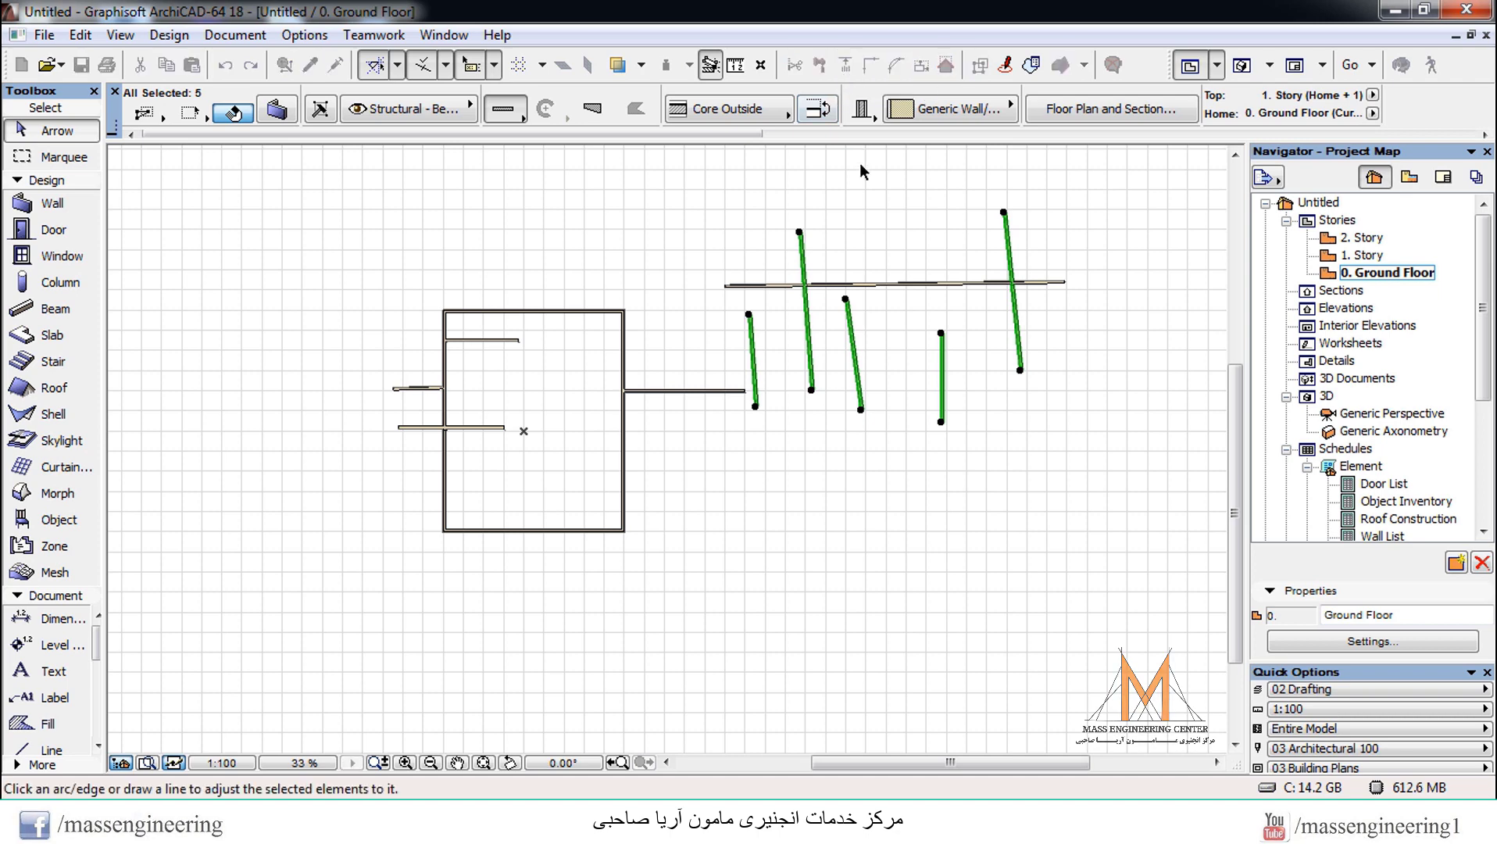
left_click(908, 289)
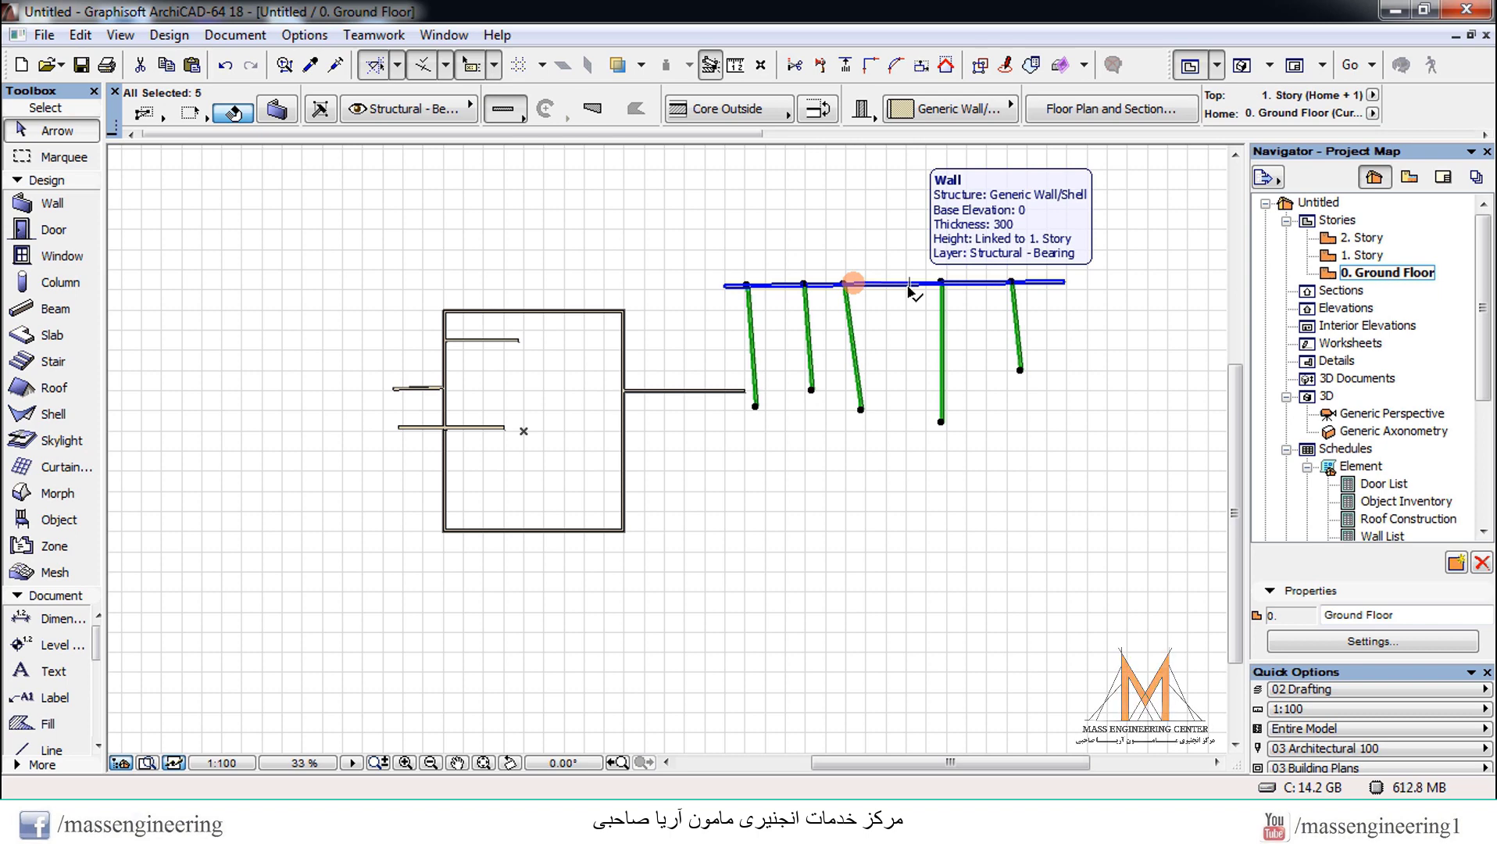
key("Escape")
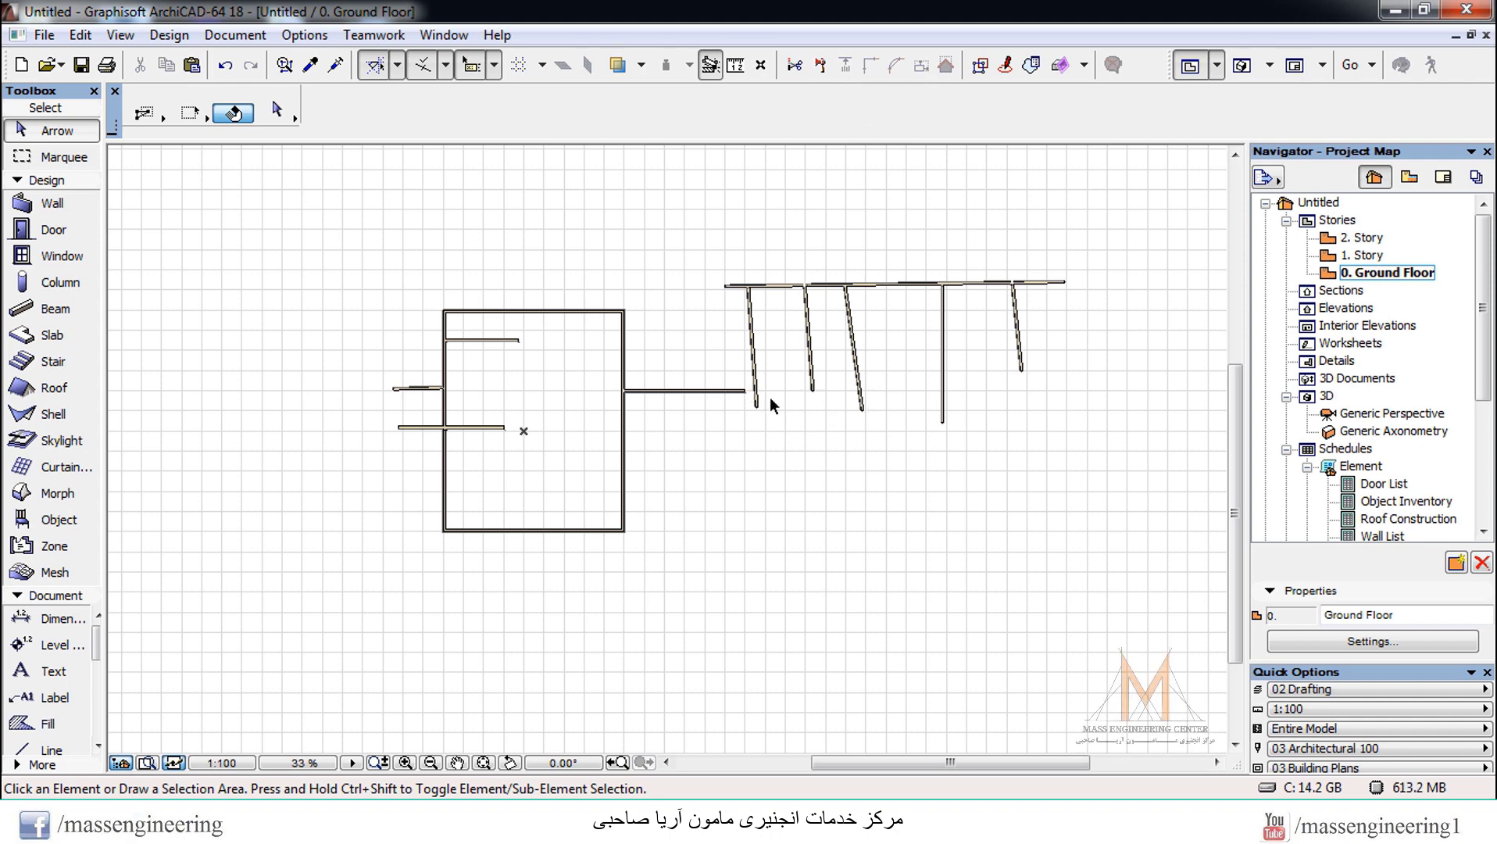
Intersect the long wall with the leftmost upright wall so they form a corner
left_click(753, 320)
left_click(775, 286)
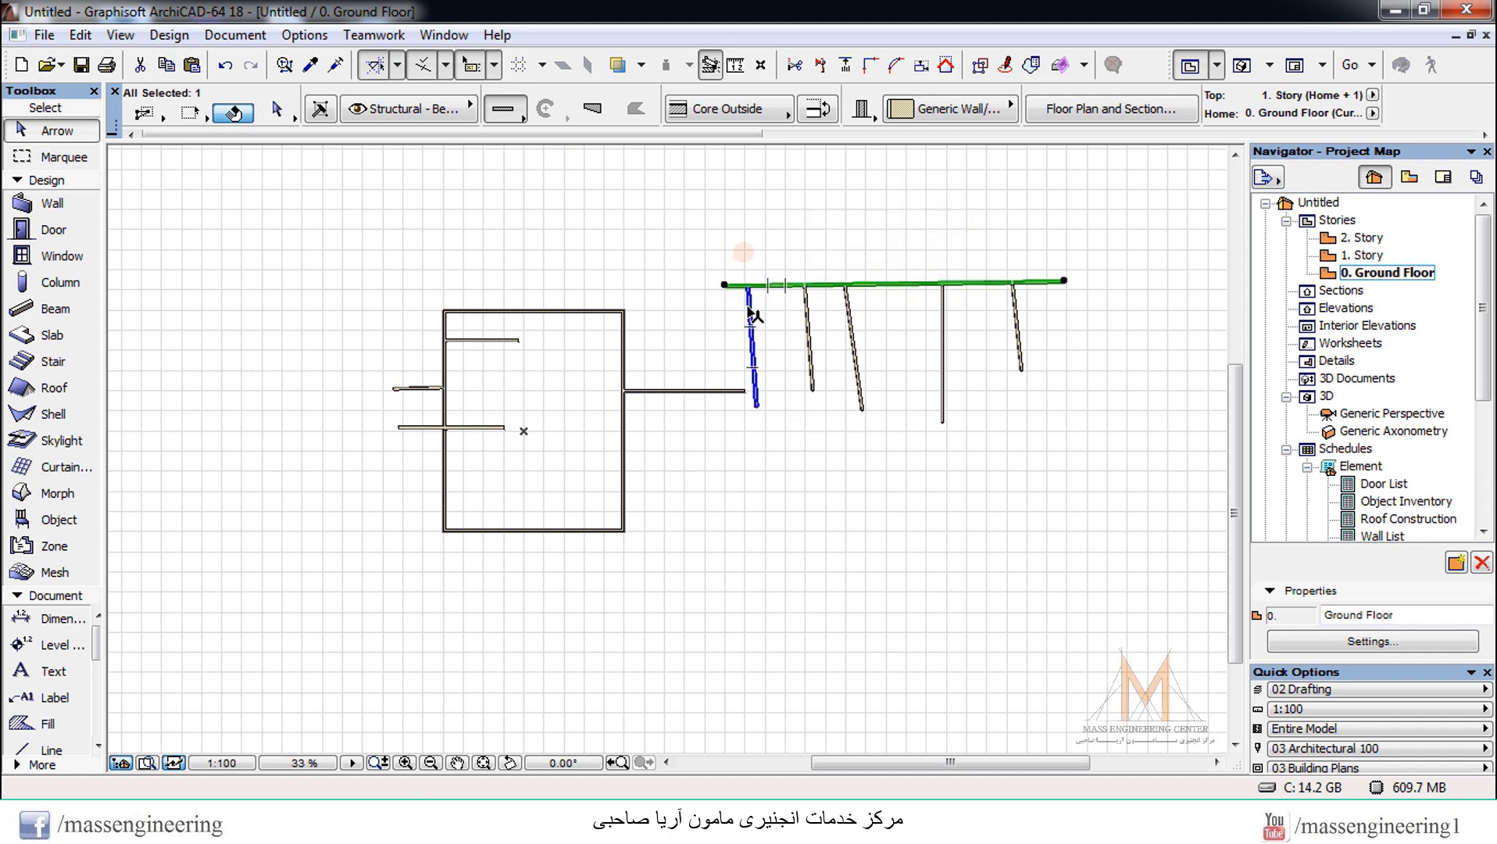
left_click(751, 313, "shift")
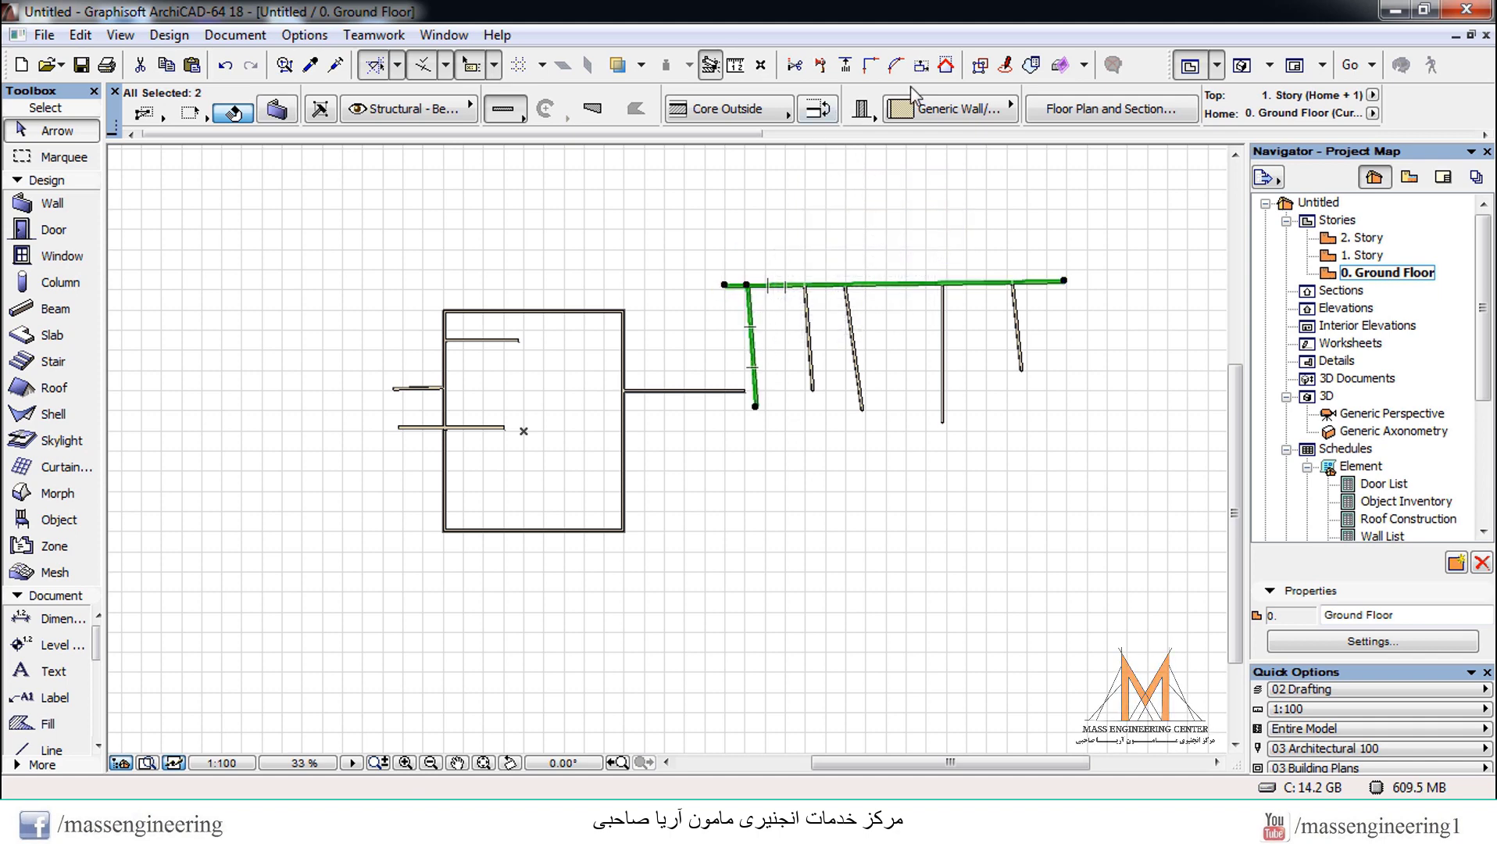
left_click(870, 64)
Try to chamfer the corner between the long wall and the leftmost upright wall with a radius of 10000000
left_click(893, 68)
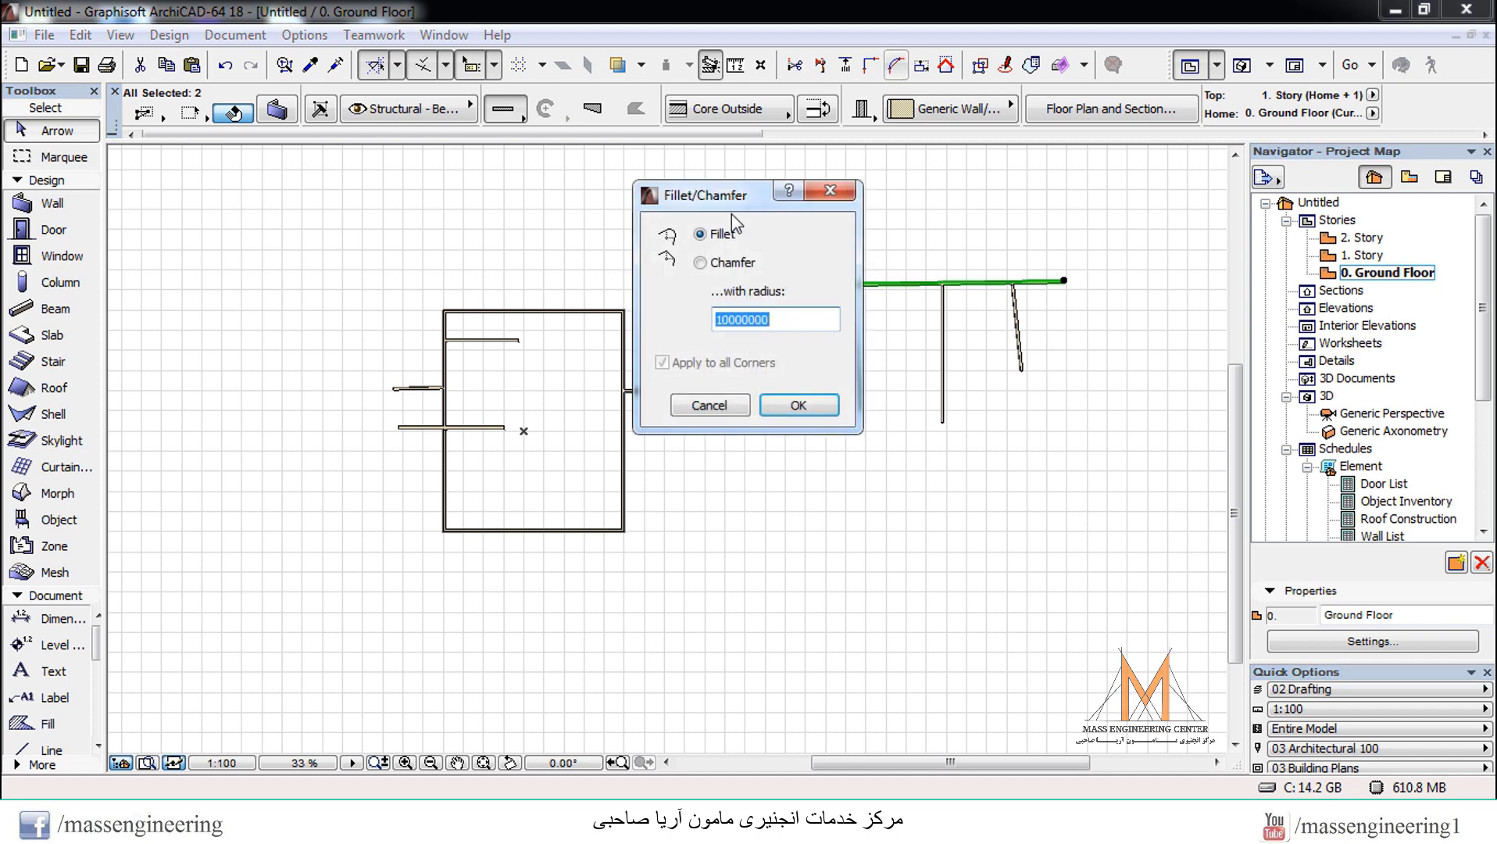
left_click_drag(752, 212, 1188, 234)
left_click(1174, 286)
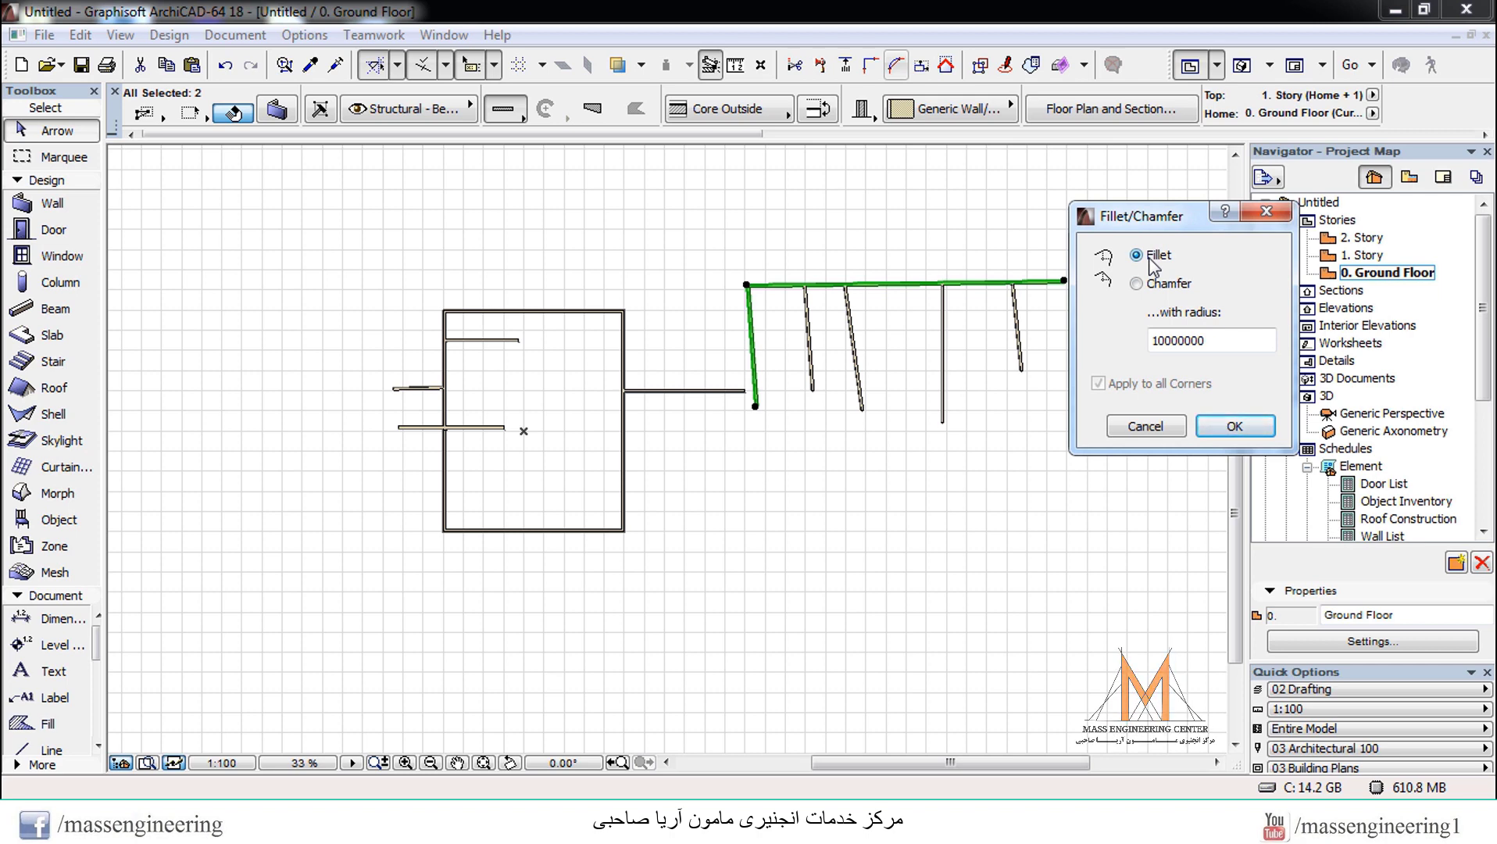
left_click(1172, 284)
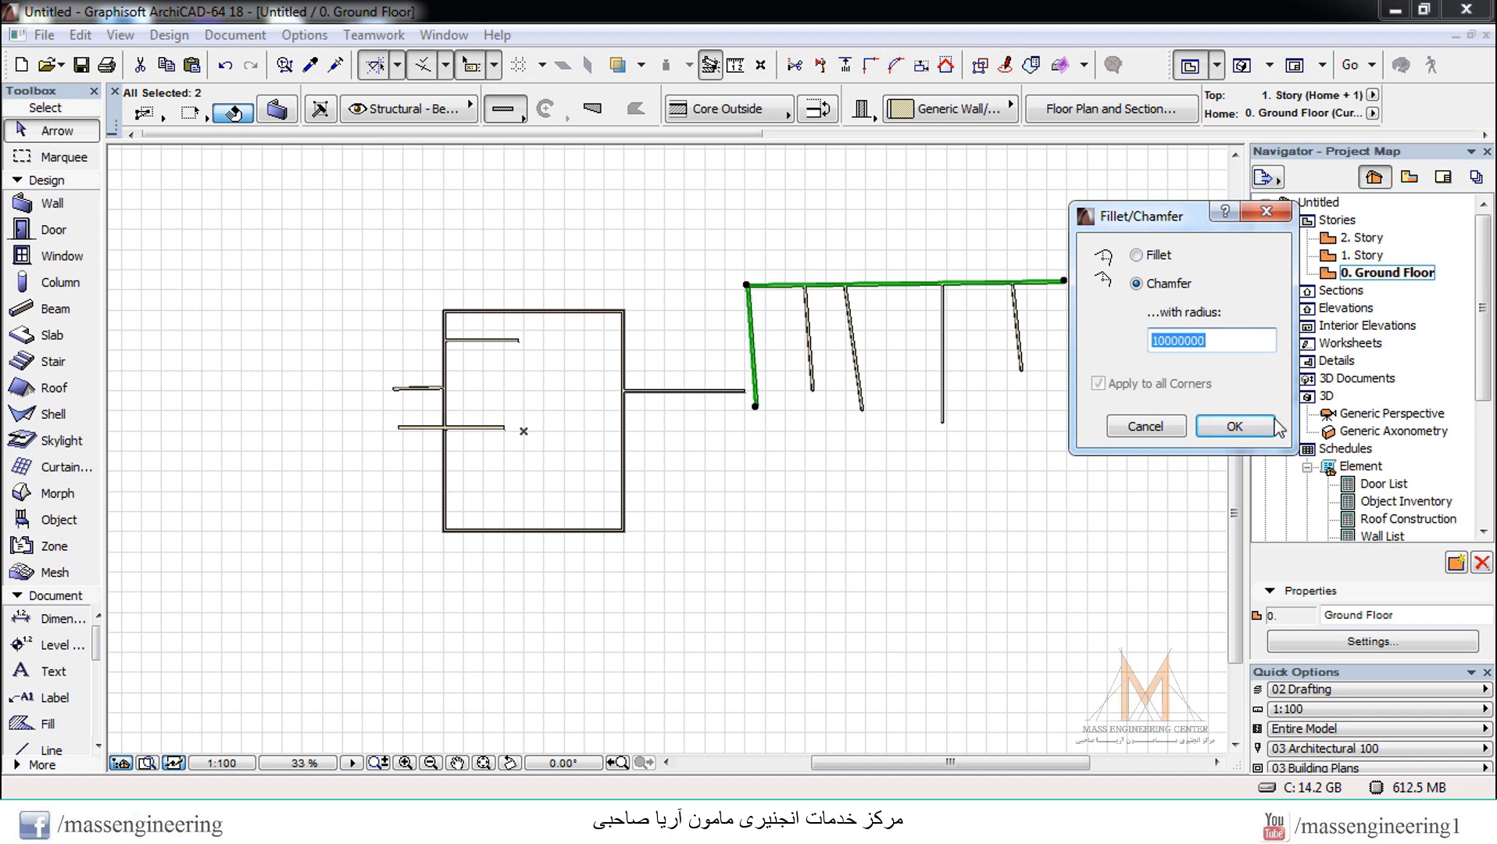
left_click(1235, 426)
Draw a horizontal wall 2000 long in an empty area outside the room
scroll(817, 548, "up", 8)
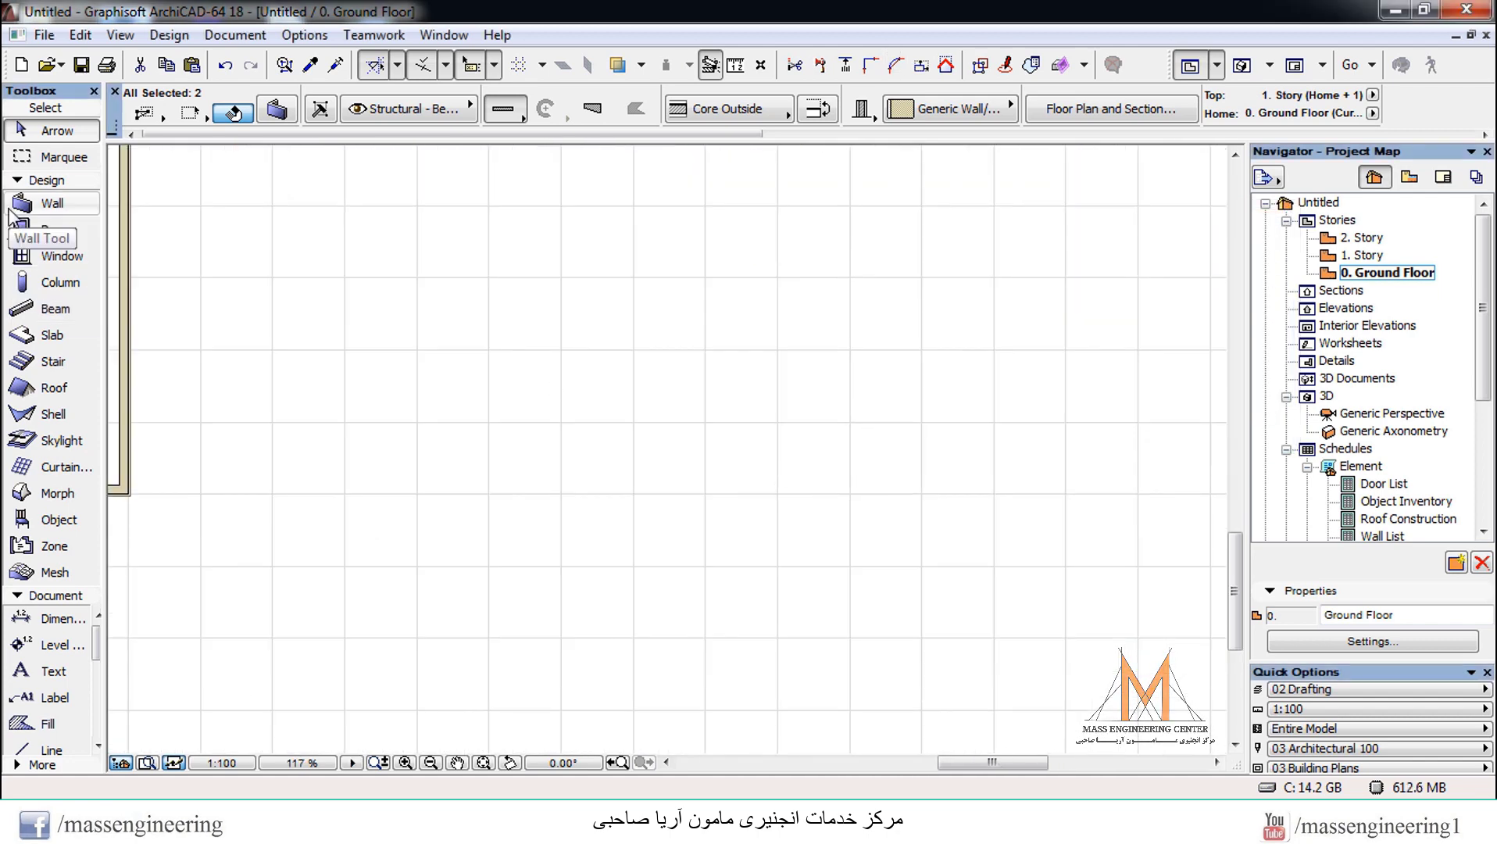
left_click(43, 205)
key("Escape")
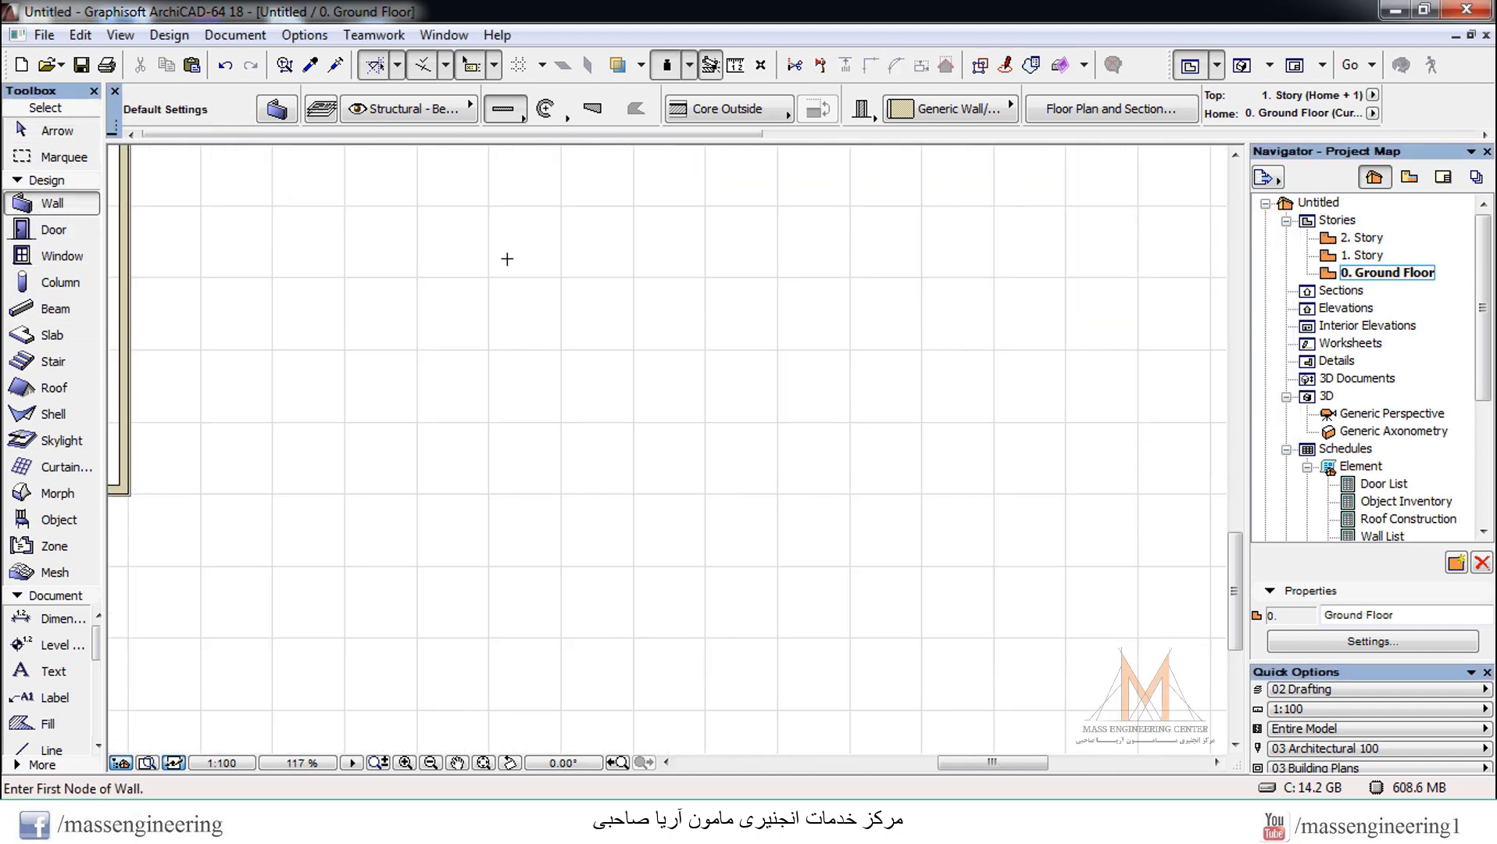
left_click(851, 239)
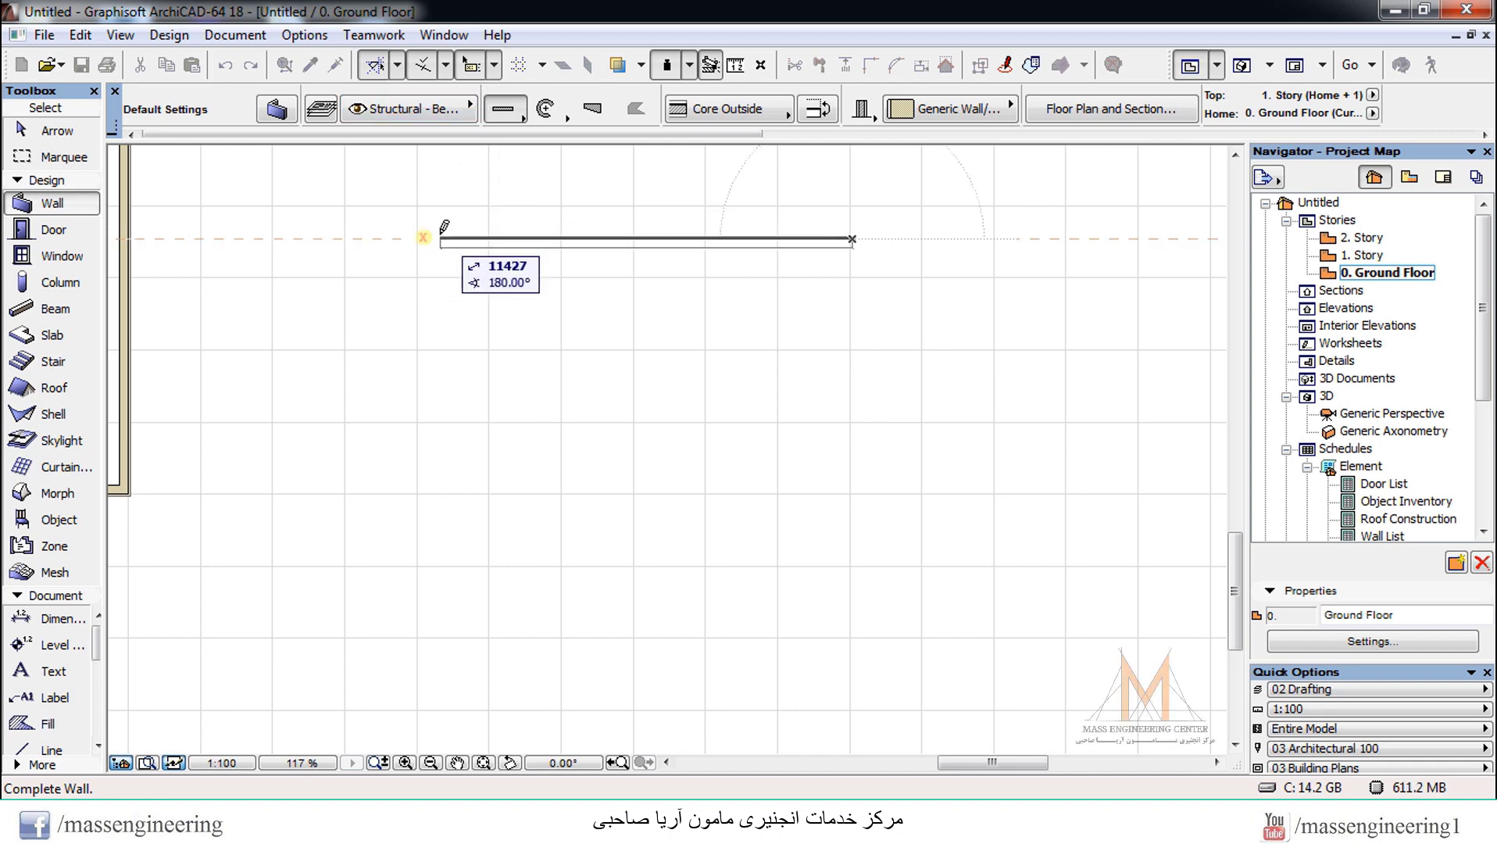
type("2000")
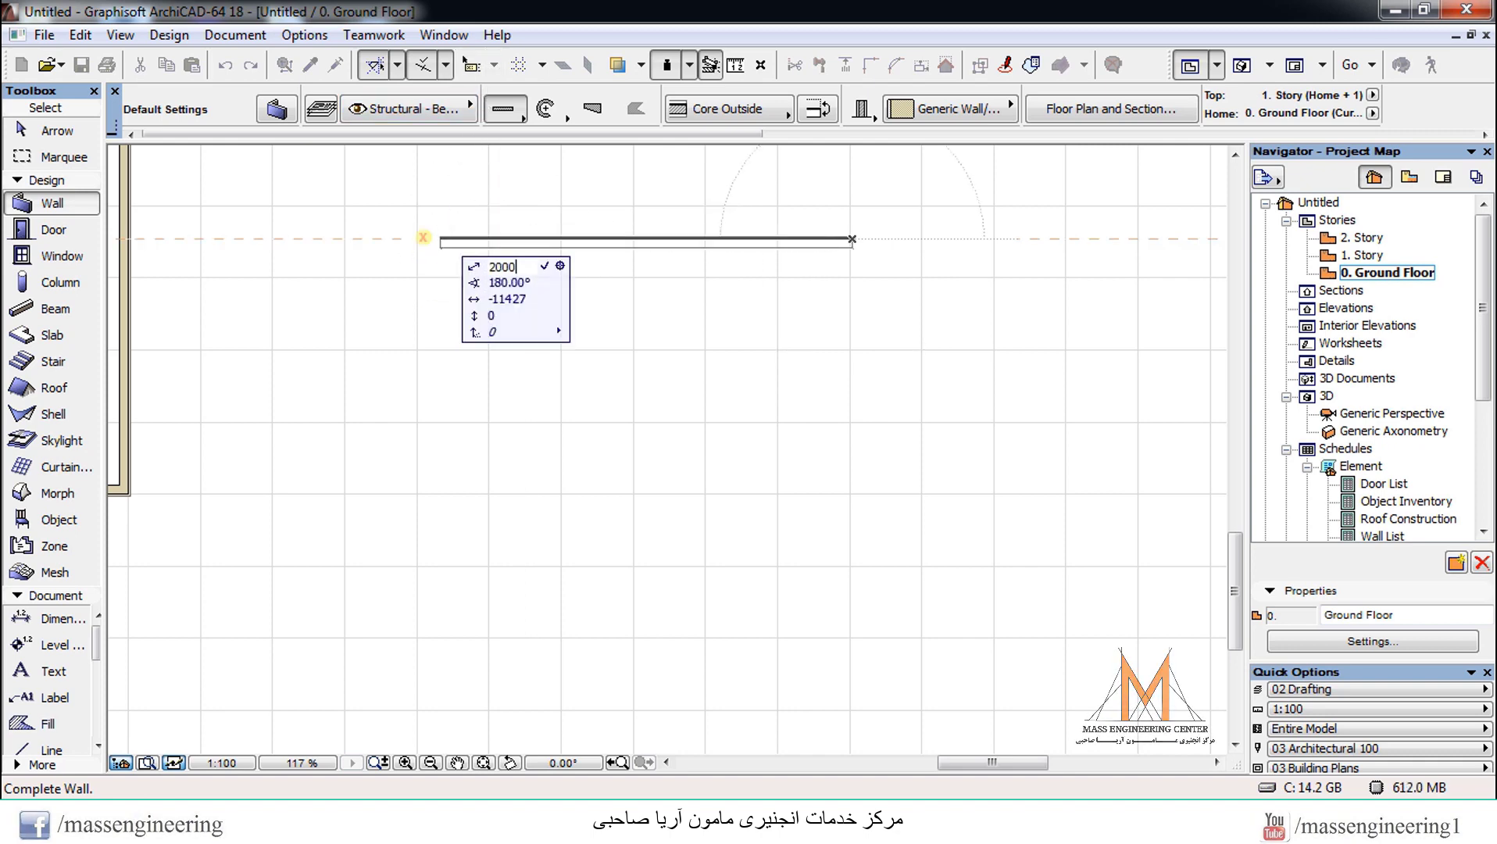
key("Return")
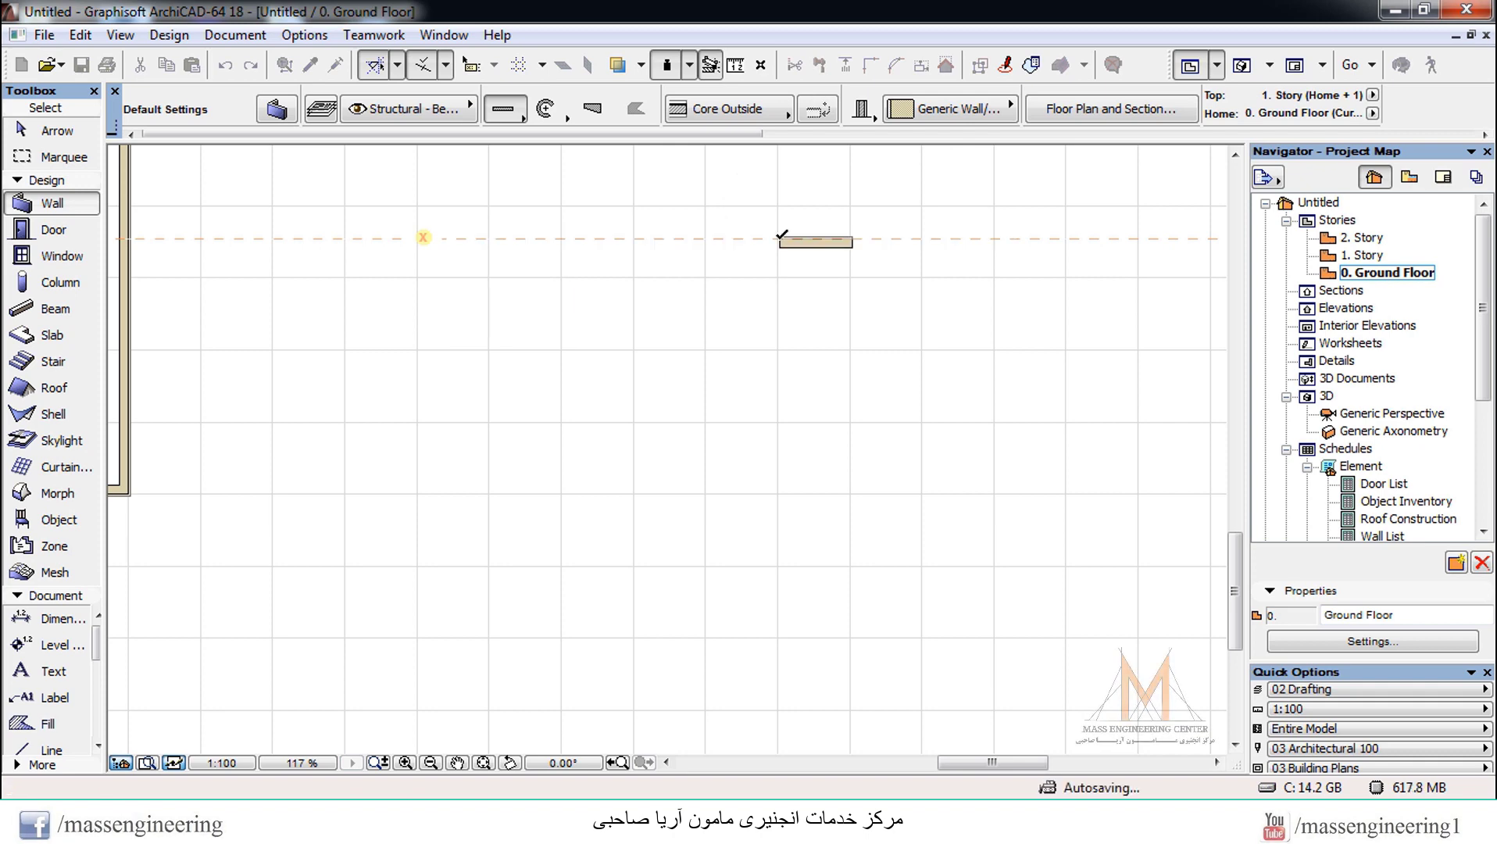
Draw a vertical wall 2000 long downwards from the lower left corner of the short horizontal wall
scroll(794, 241, "up", 5)
left_click(700, 290)
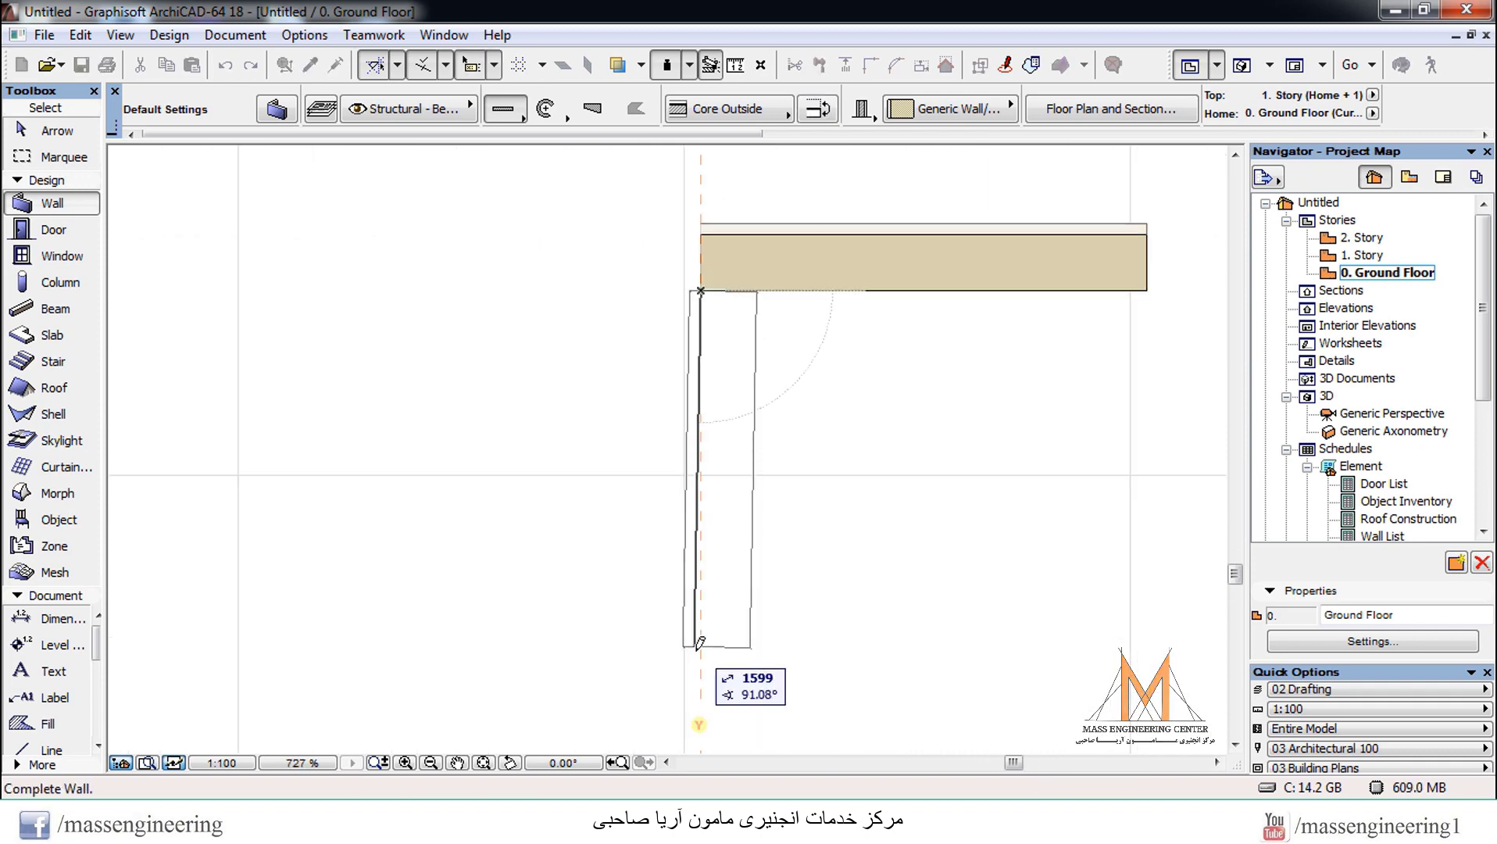
type("2000")
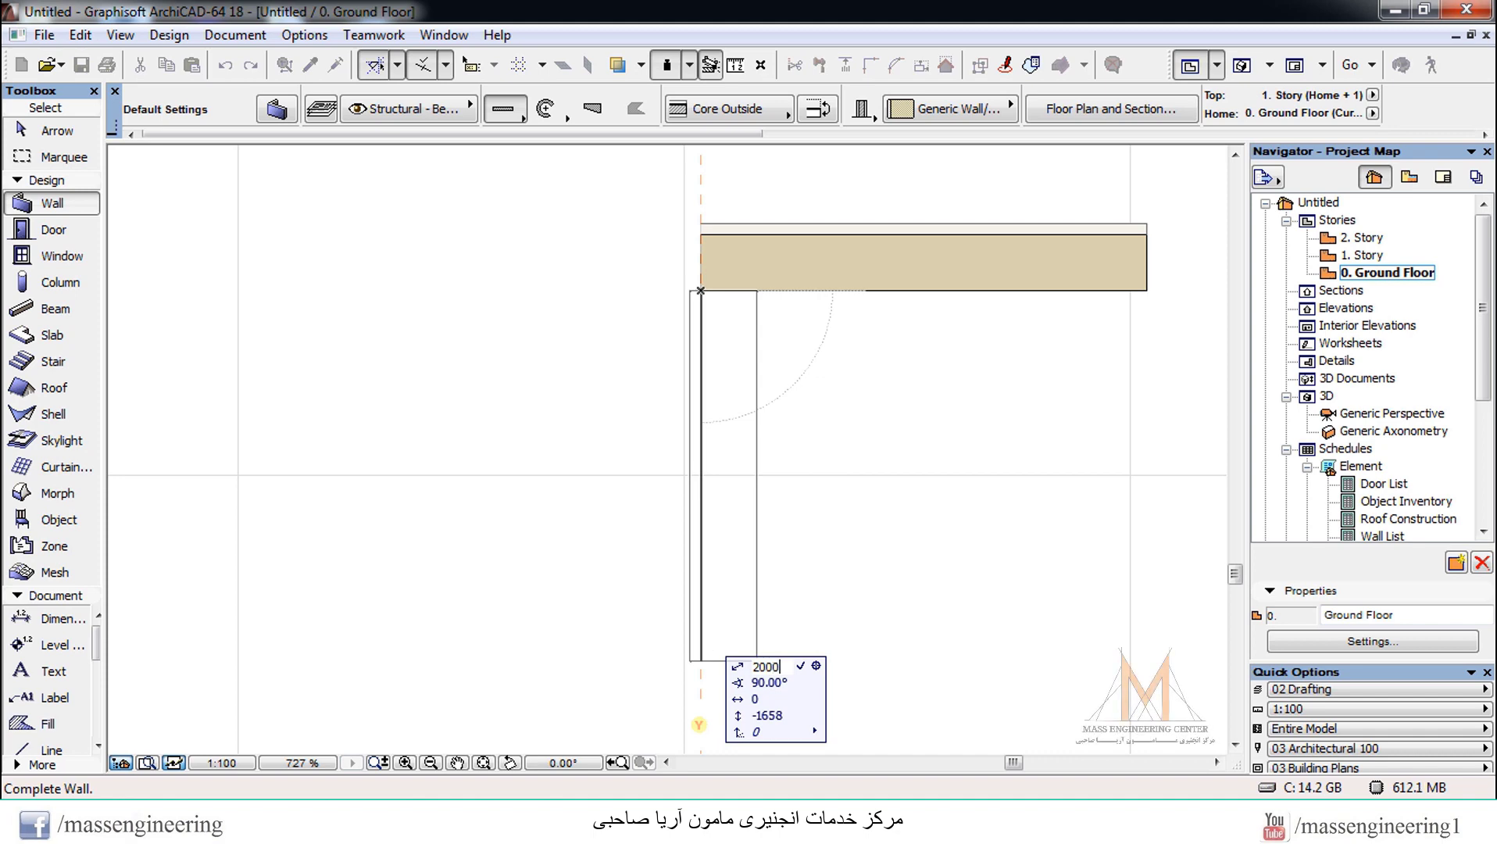
key("Return")
scroll(657, 335, "down", 2)
key("Escape")
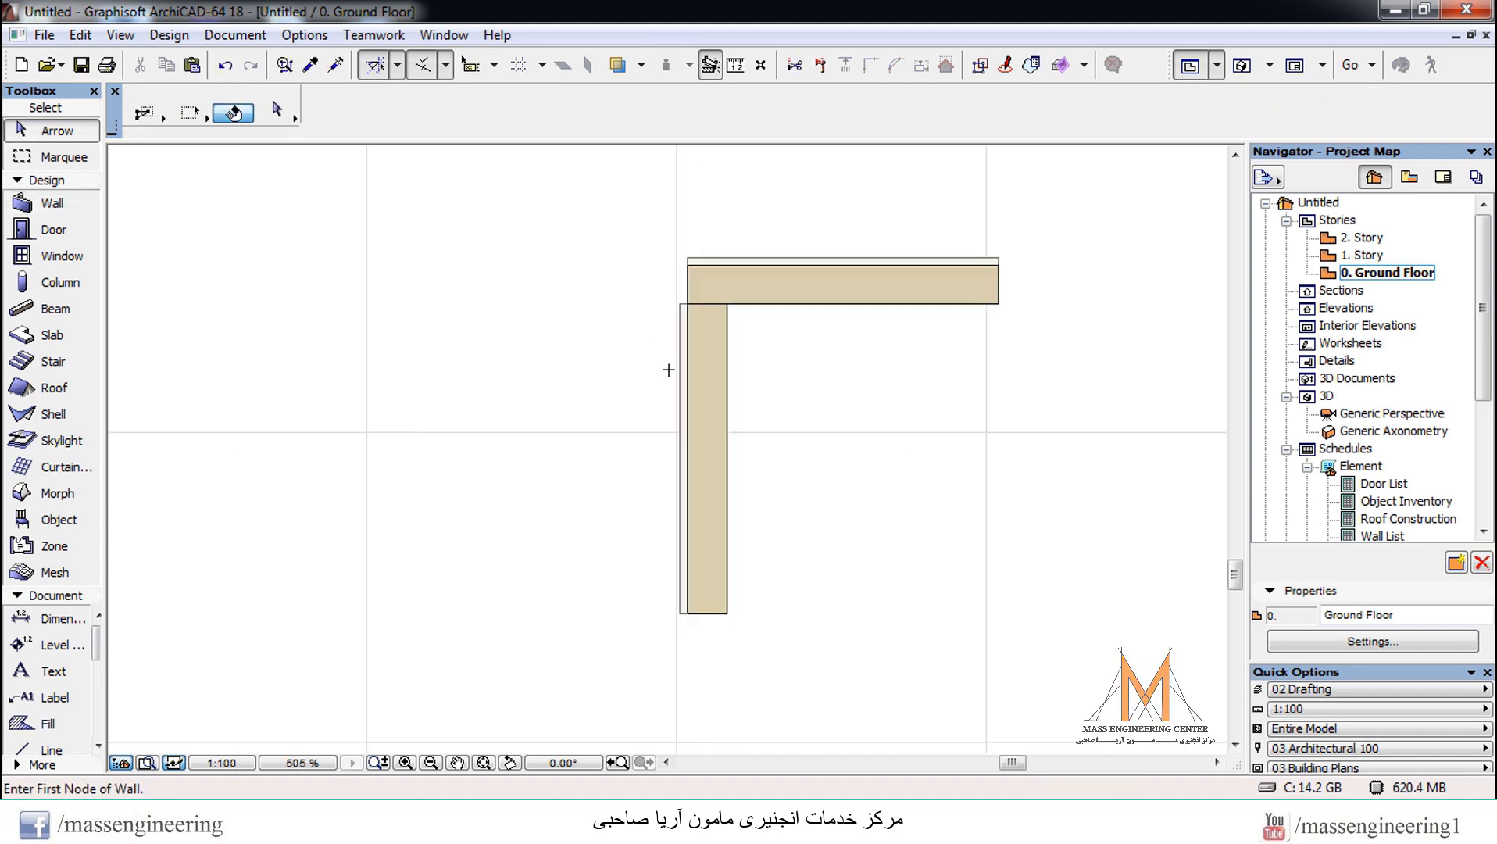
Select the two short walls and intersect them into a closed corner
left_click(846, 293)
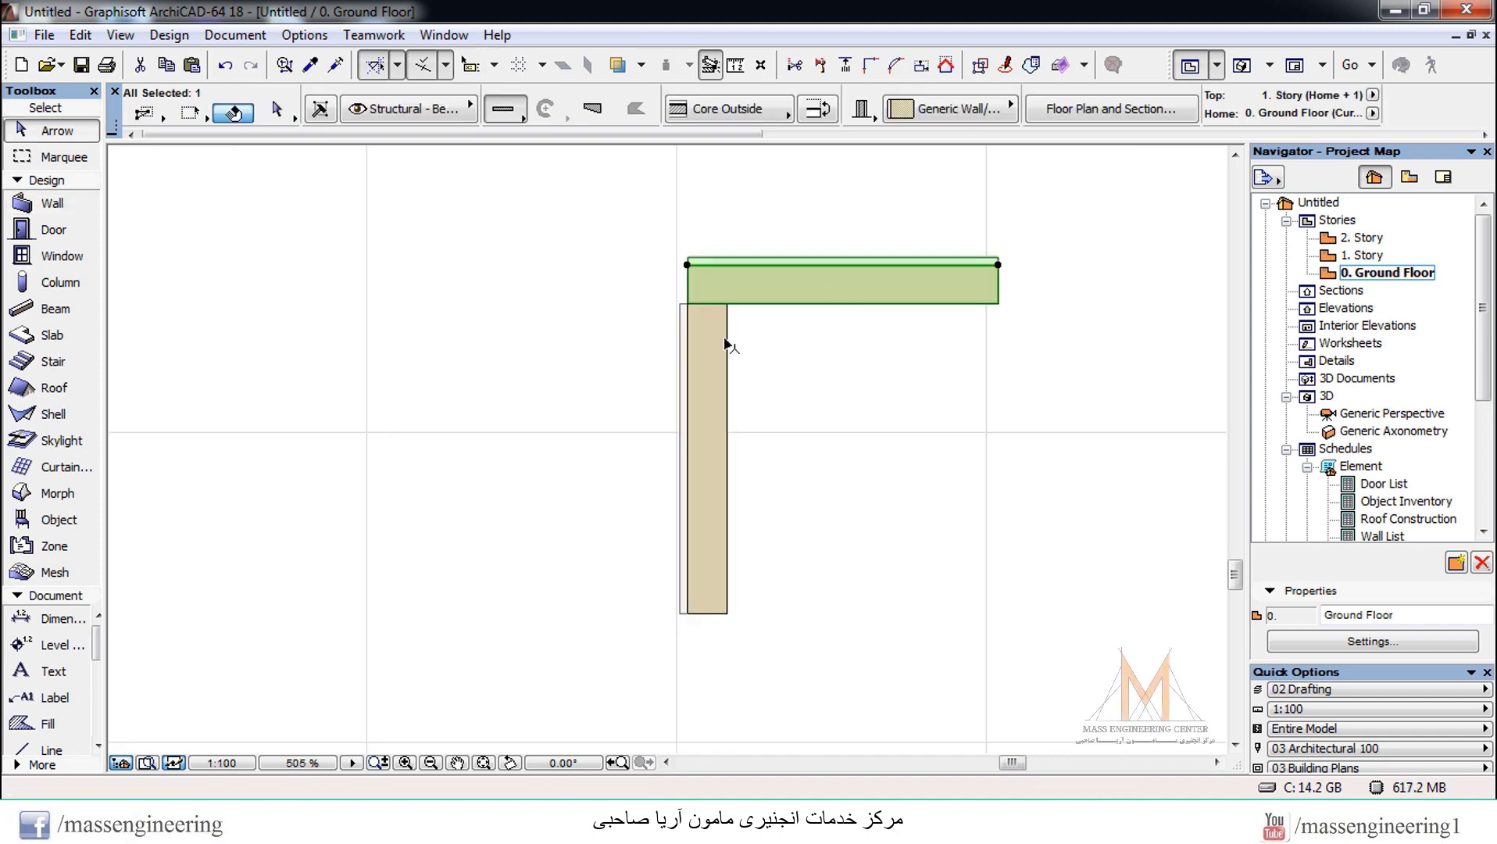
left_click(722, 367, "shift")
left_click(871, 65)
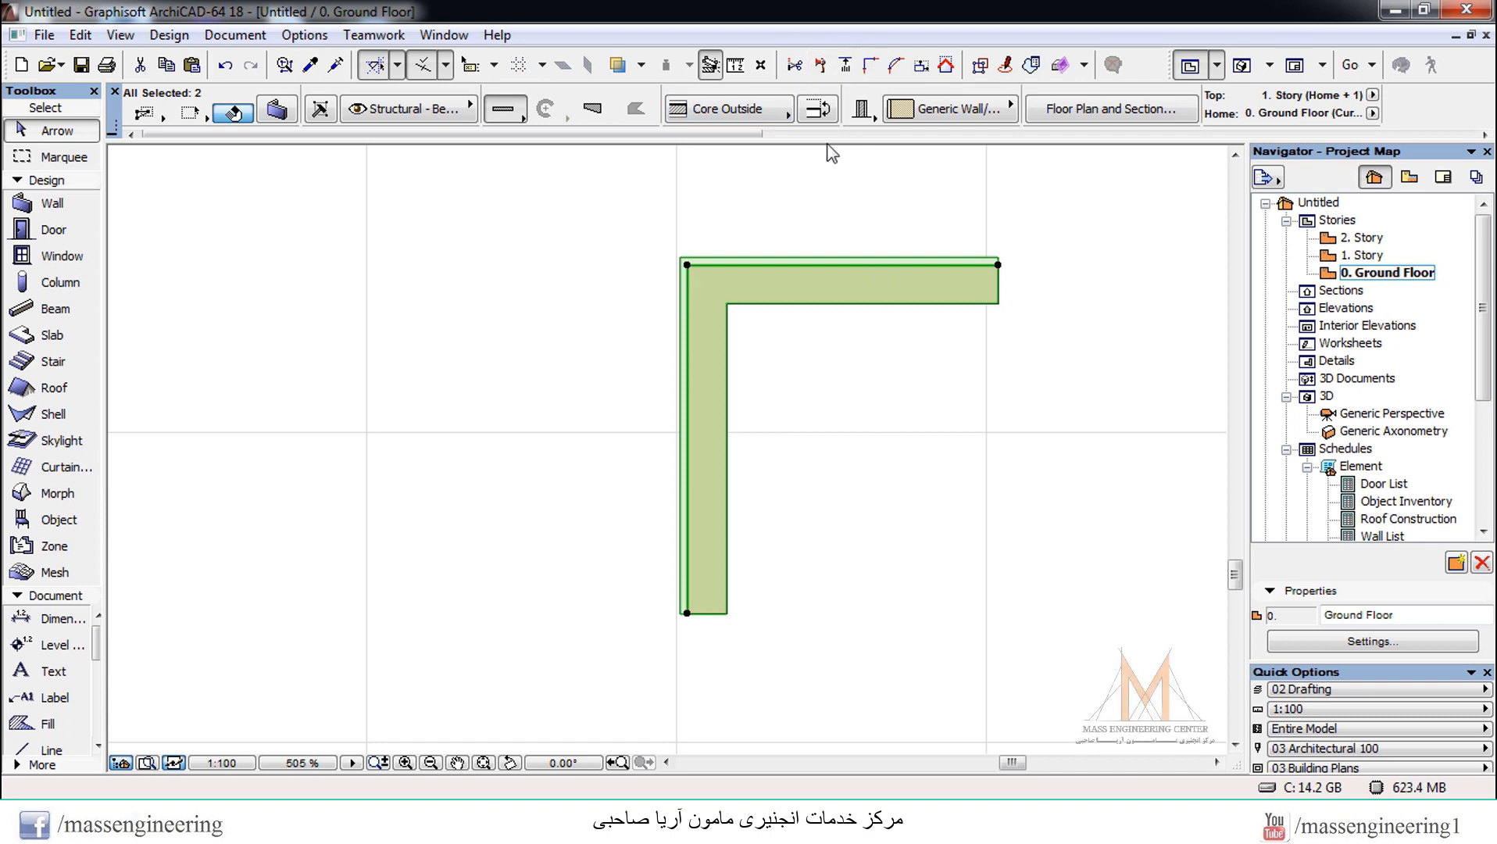
Fillet the corner between the two short walls with a radius of 500
left_click(896, 65)
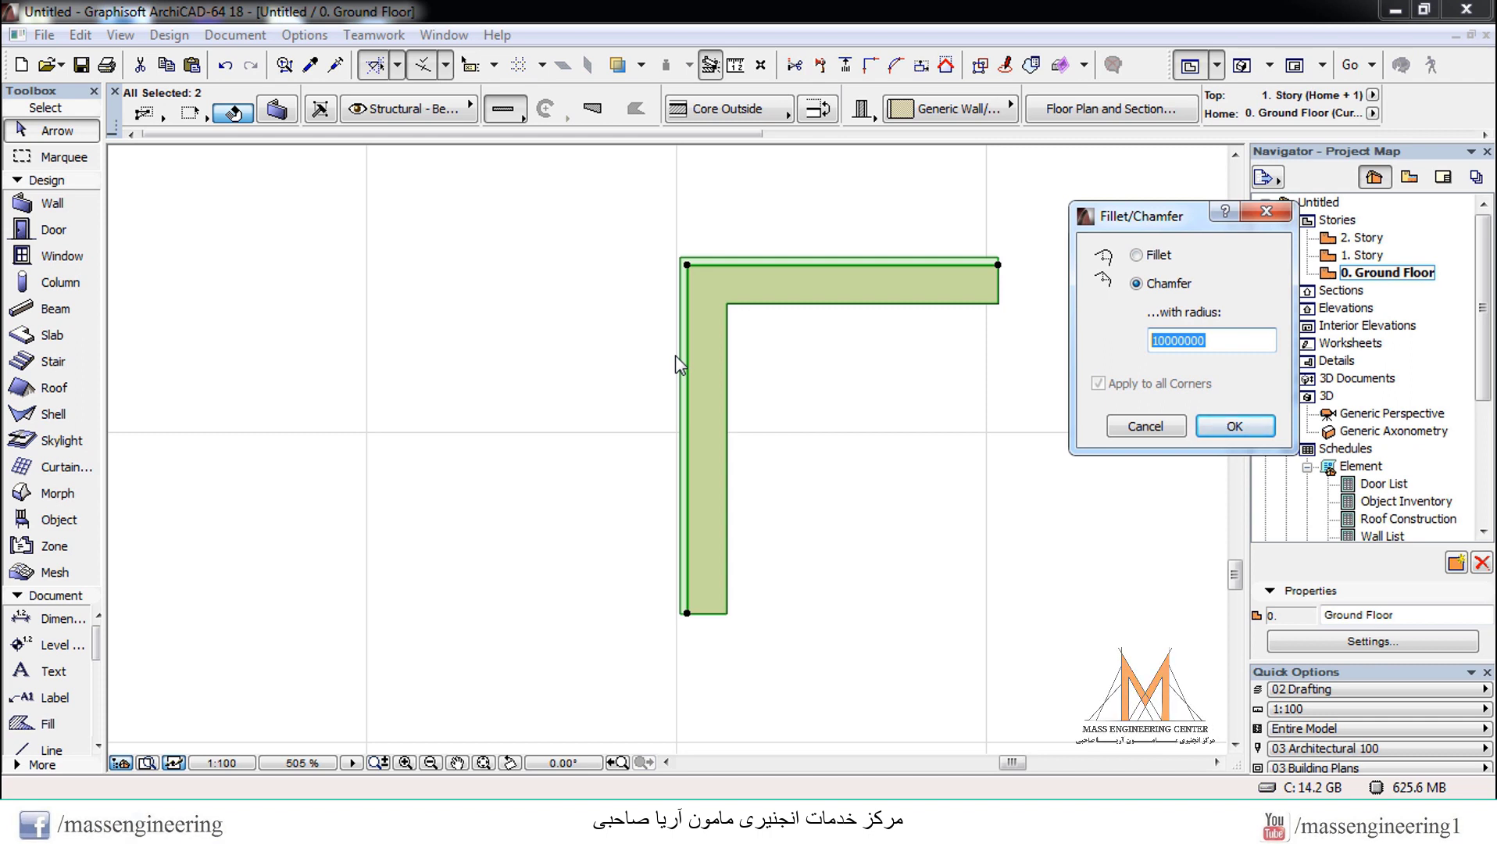
type("500")
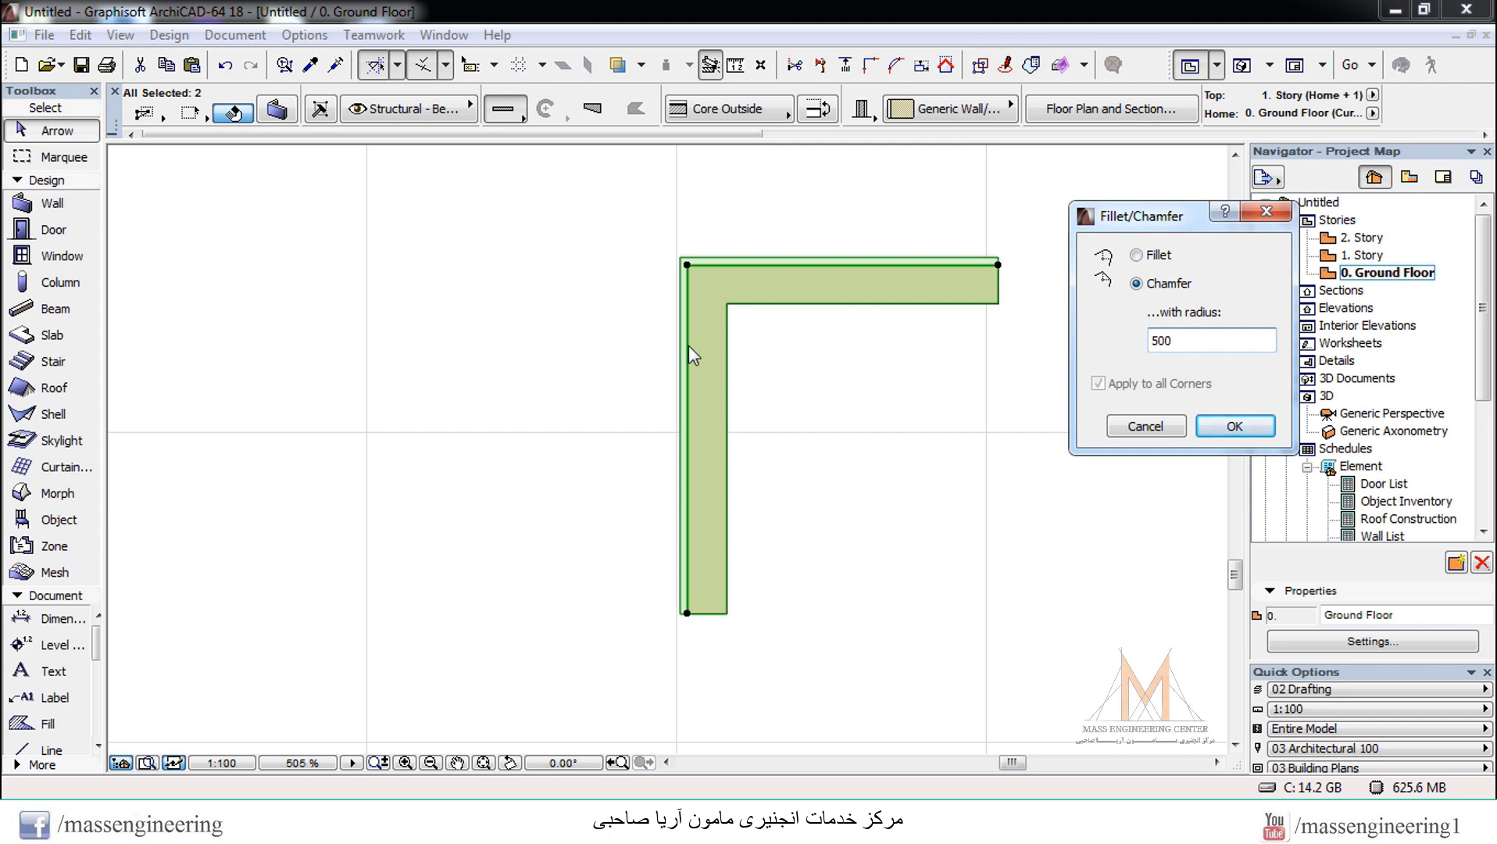
left_click(1159, 254)
left_click(1233, 427)
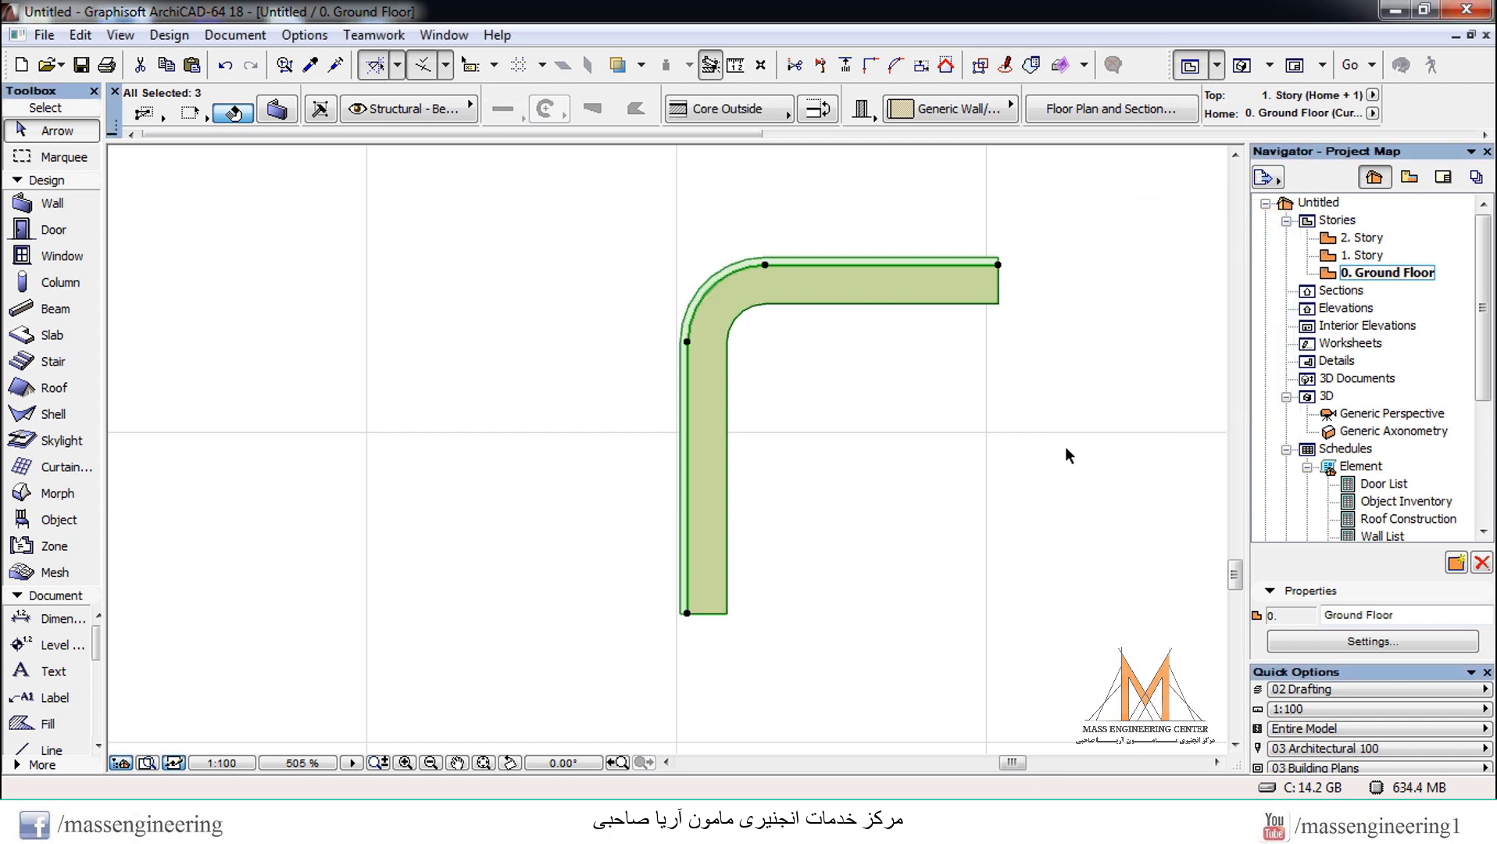
left_click(843, 482)
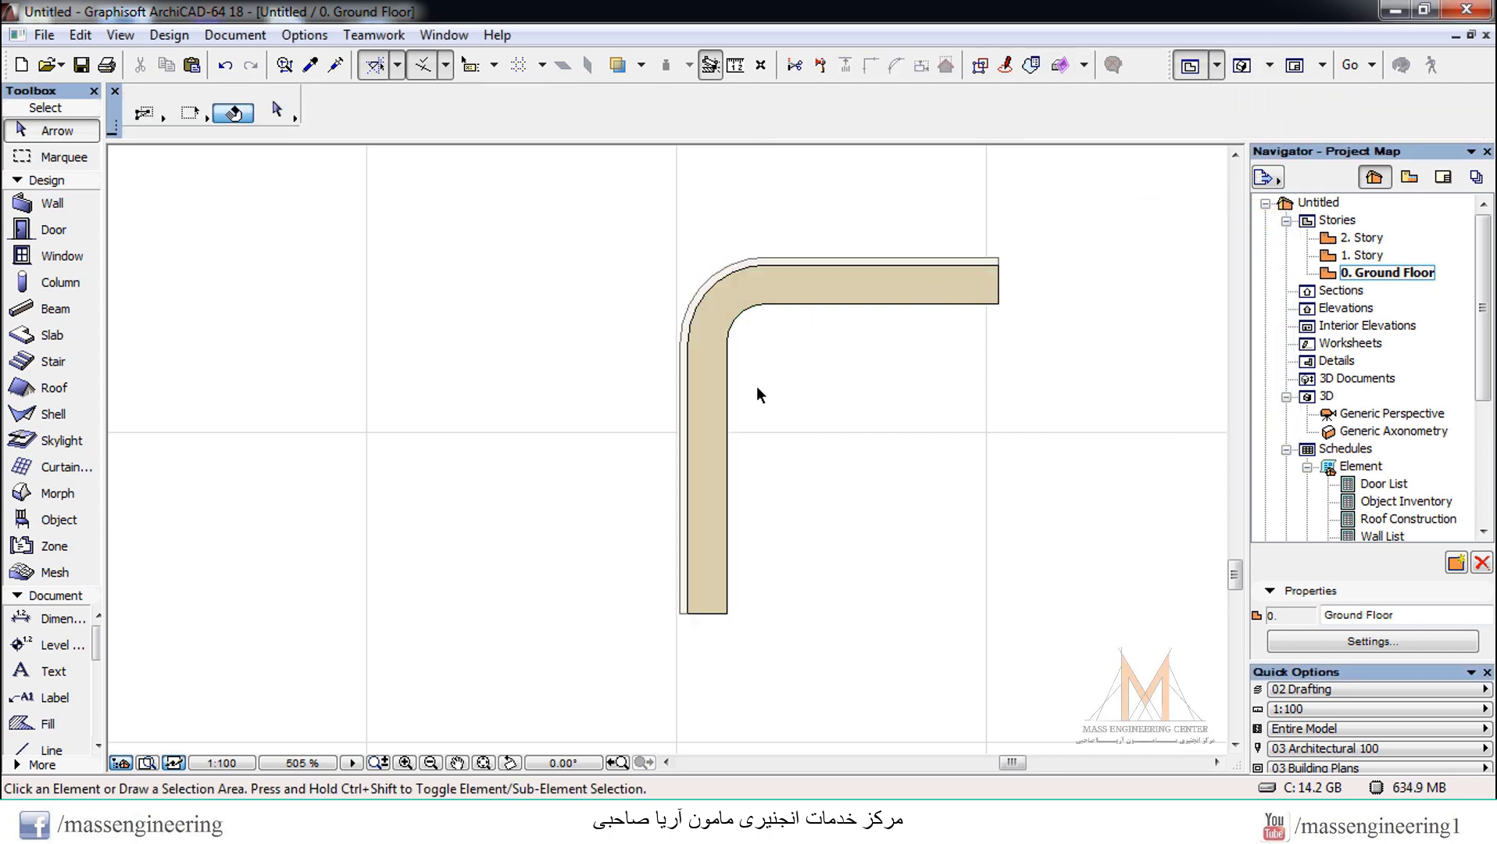
Go up to 1. Story and delete all its elements, including the circular wall
scroll(757, 395, "down", 5)
key("ctrl+Up")
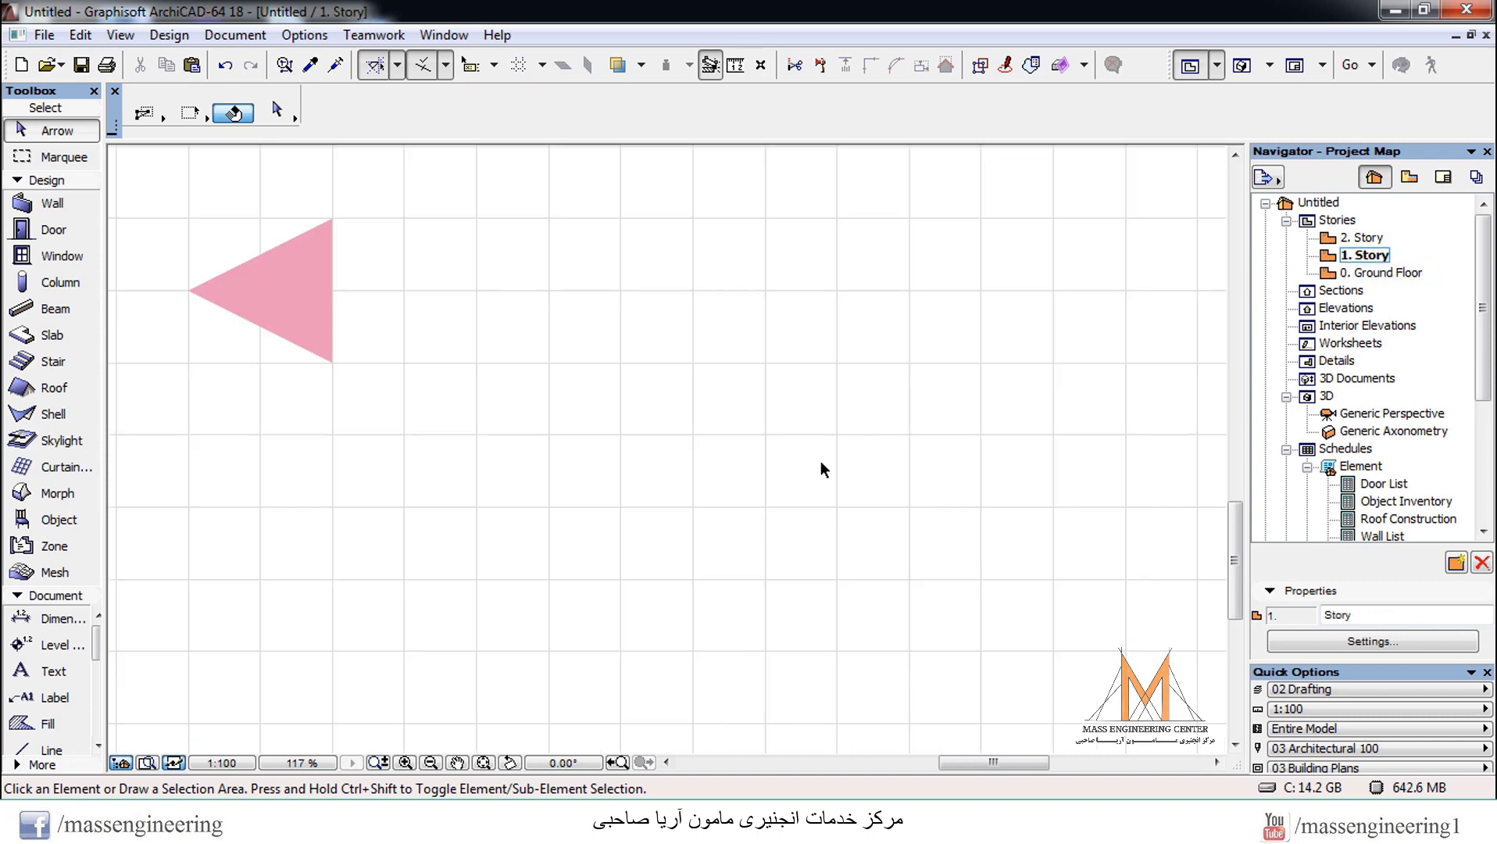
scroll(781, 438, "down", 6)
left_click(874, 257)
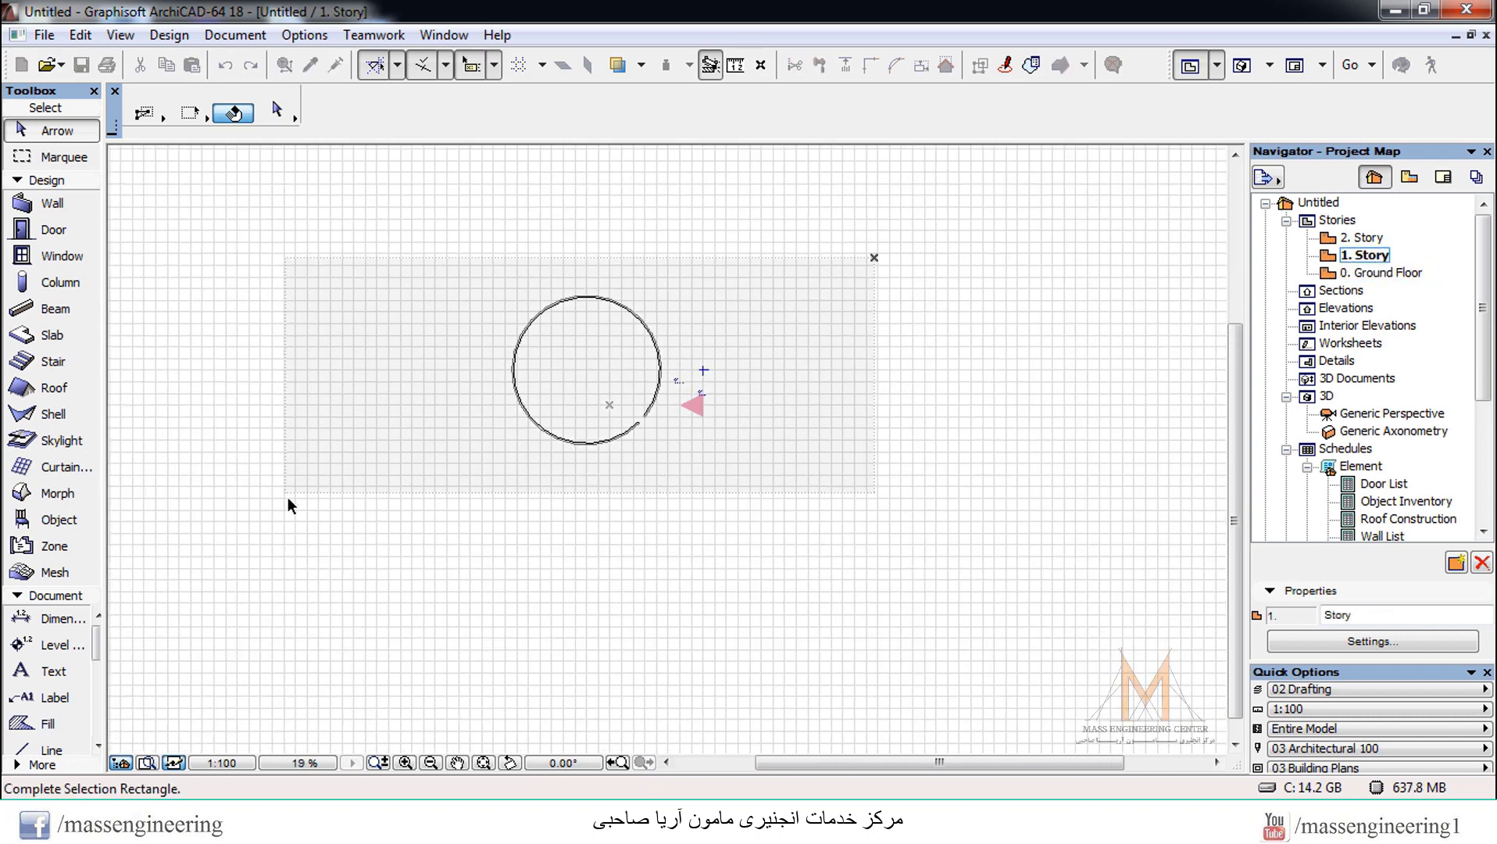
left_click(330, 500)
key("Delete")
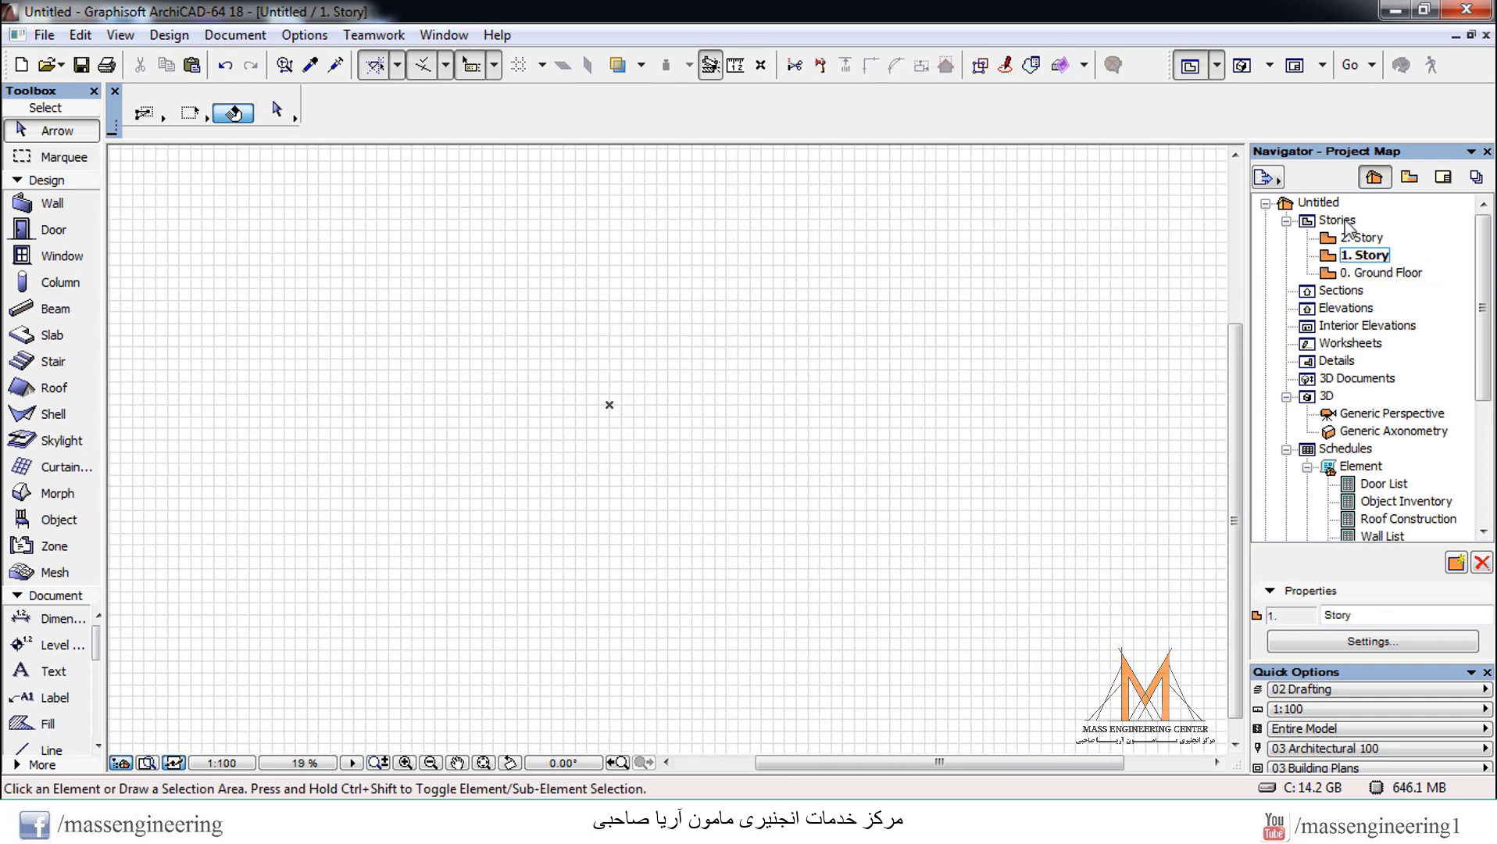
Open 2. Story and delete the house-shaped outline drawn there
double_click(1355, 236)
left_click(955, 218)
left_click(239, 567)
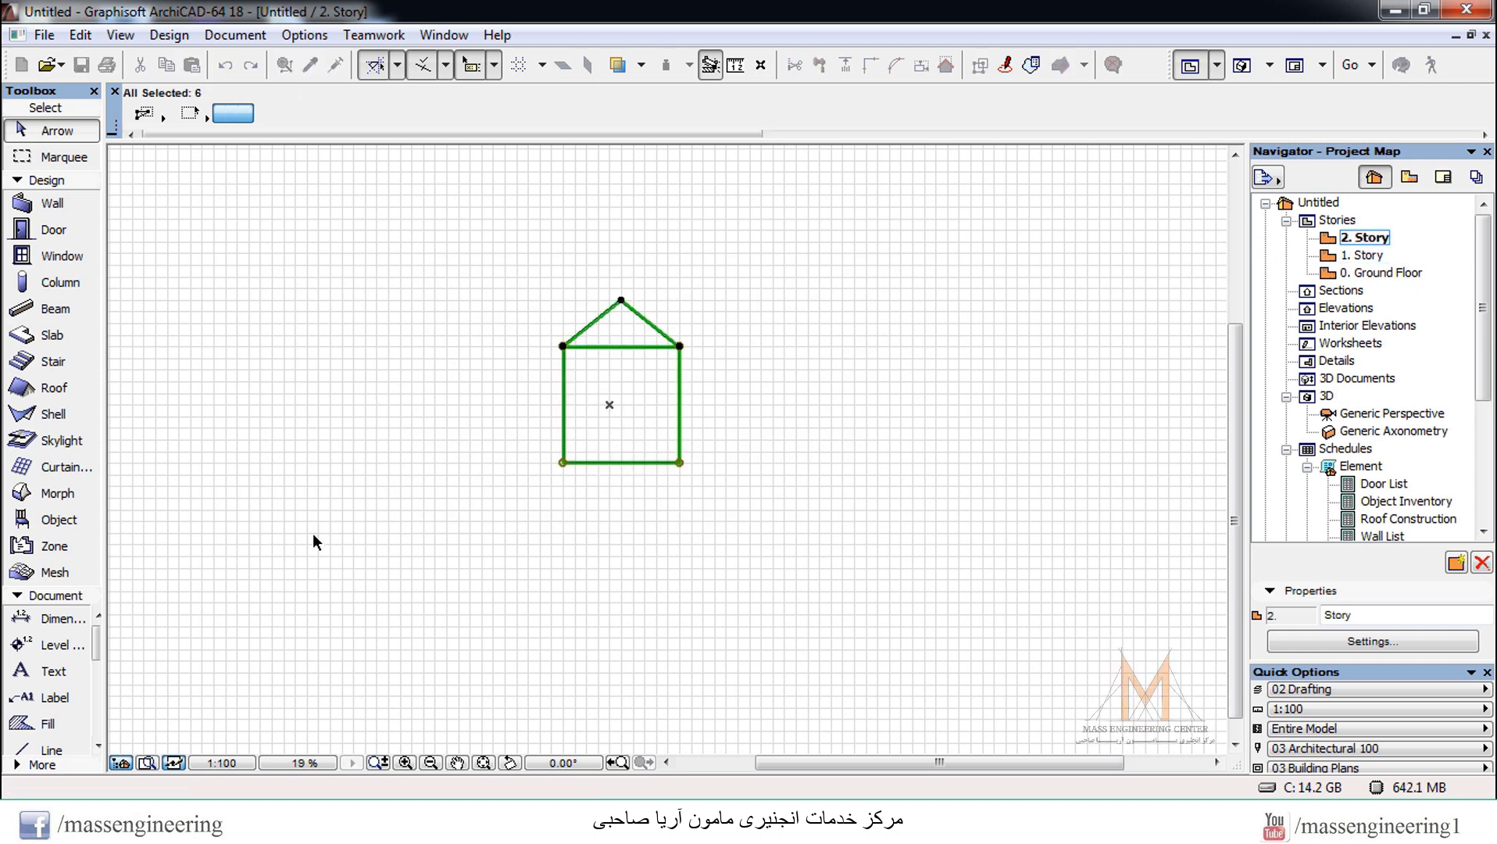
key("Delete")
Return to the Ground Floor, view its walls in 3D and switch back to the floor plan
double_click(1379, 271)
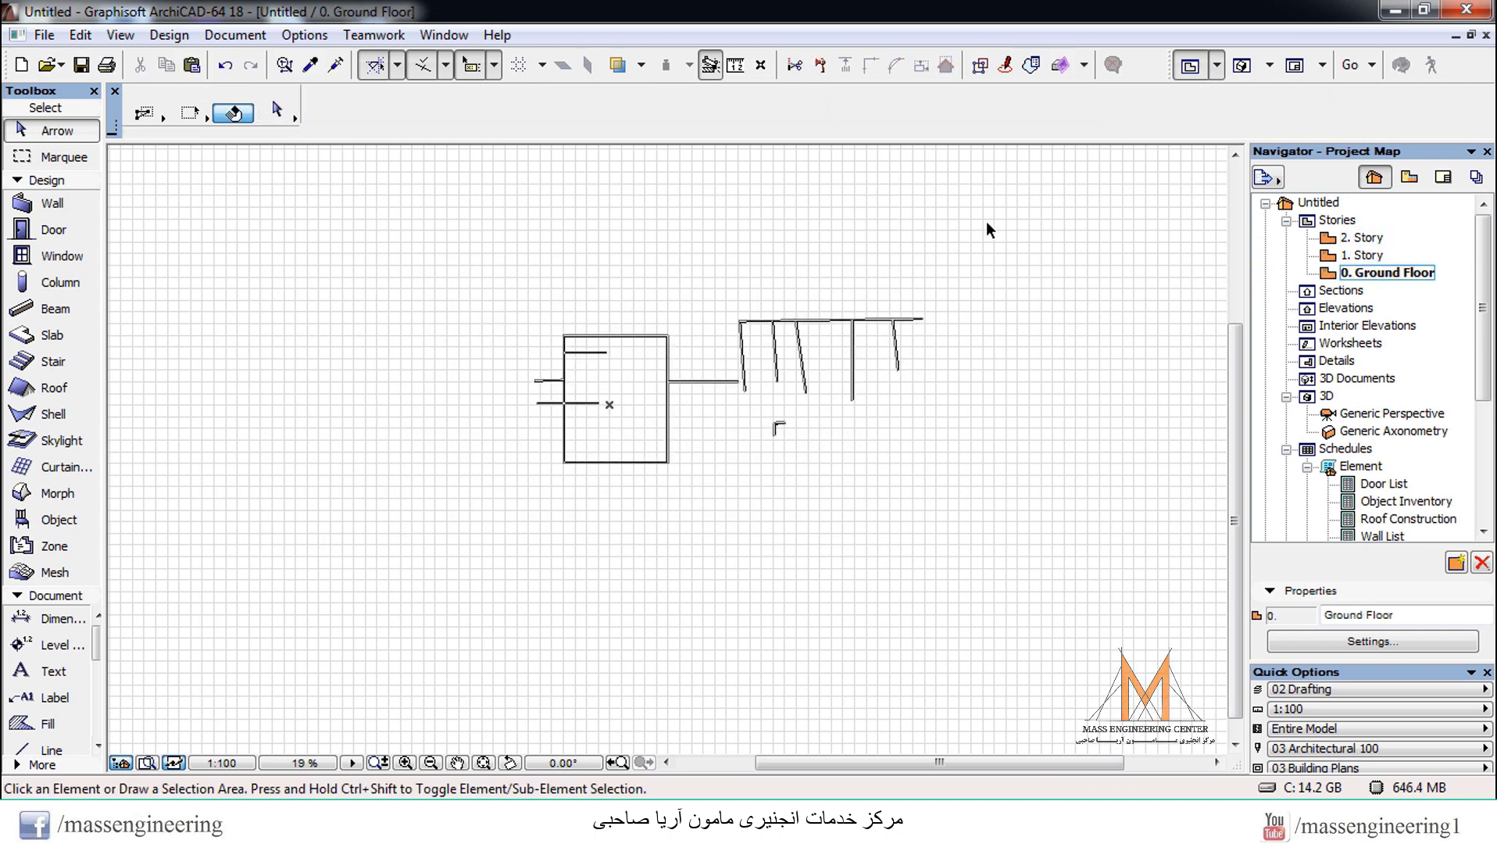
left_click(1236, 67)
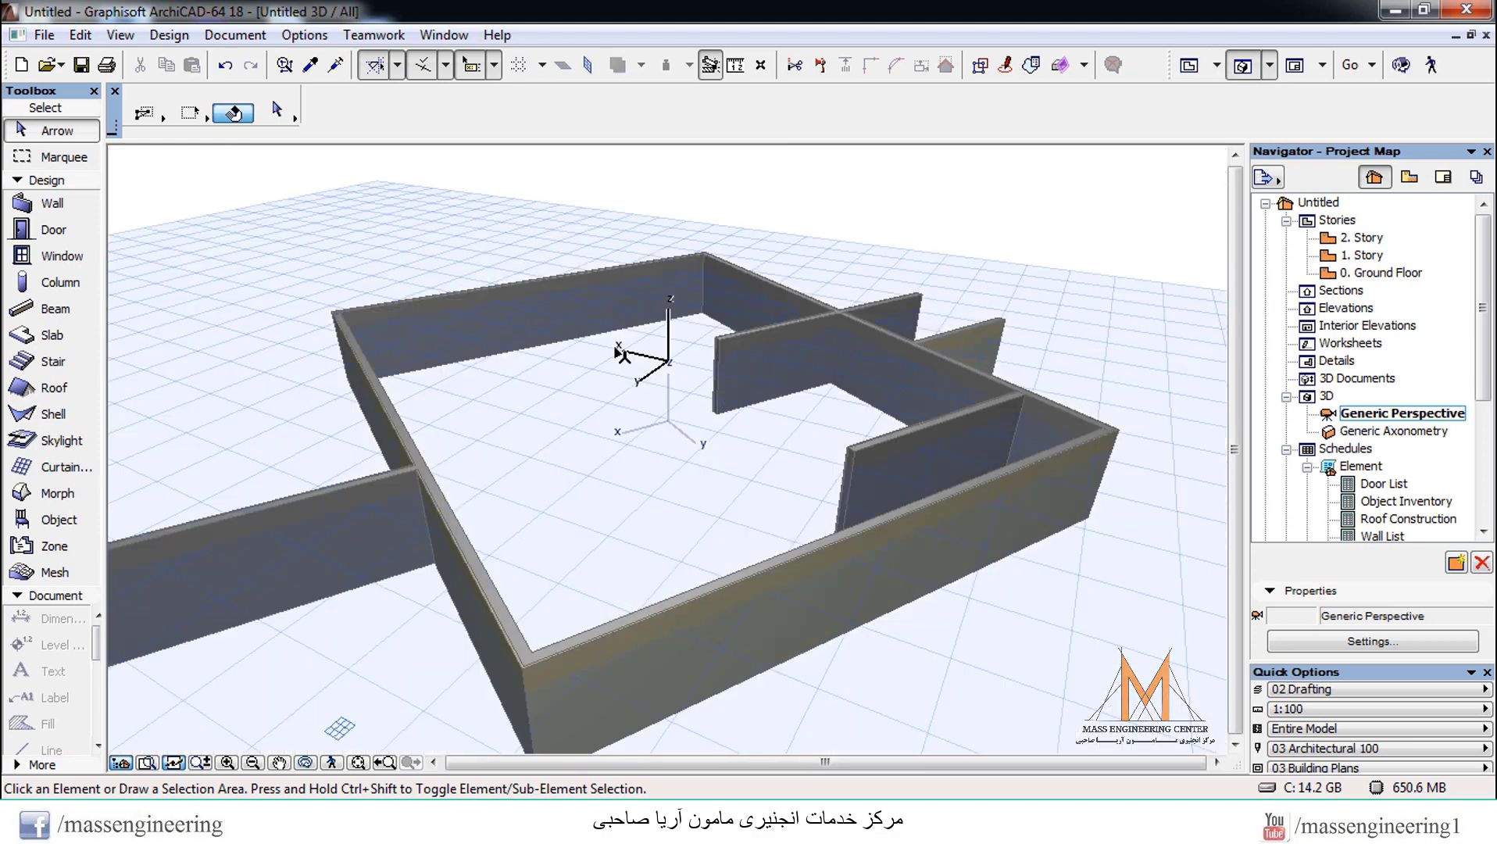
left_click(1188, 65)
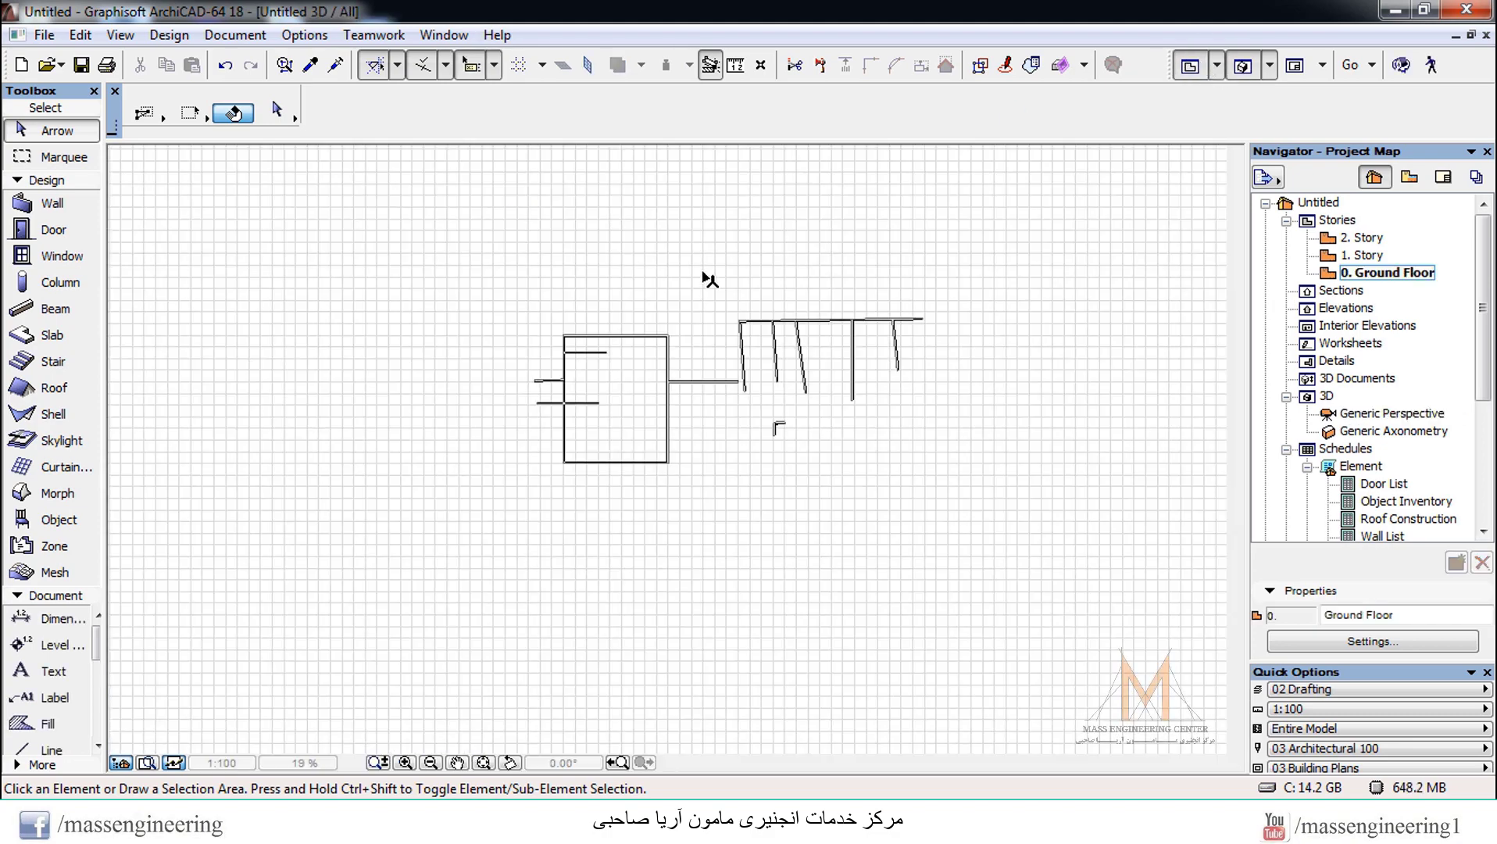
Delete the room, the long wall with its upright walls and the loose horizontal walls, keeping the filleted wall pair
left_click(498, 381)
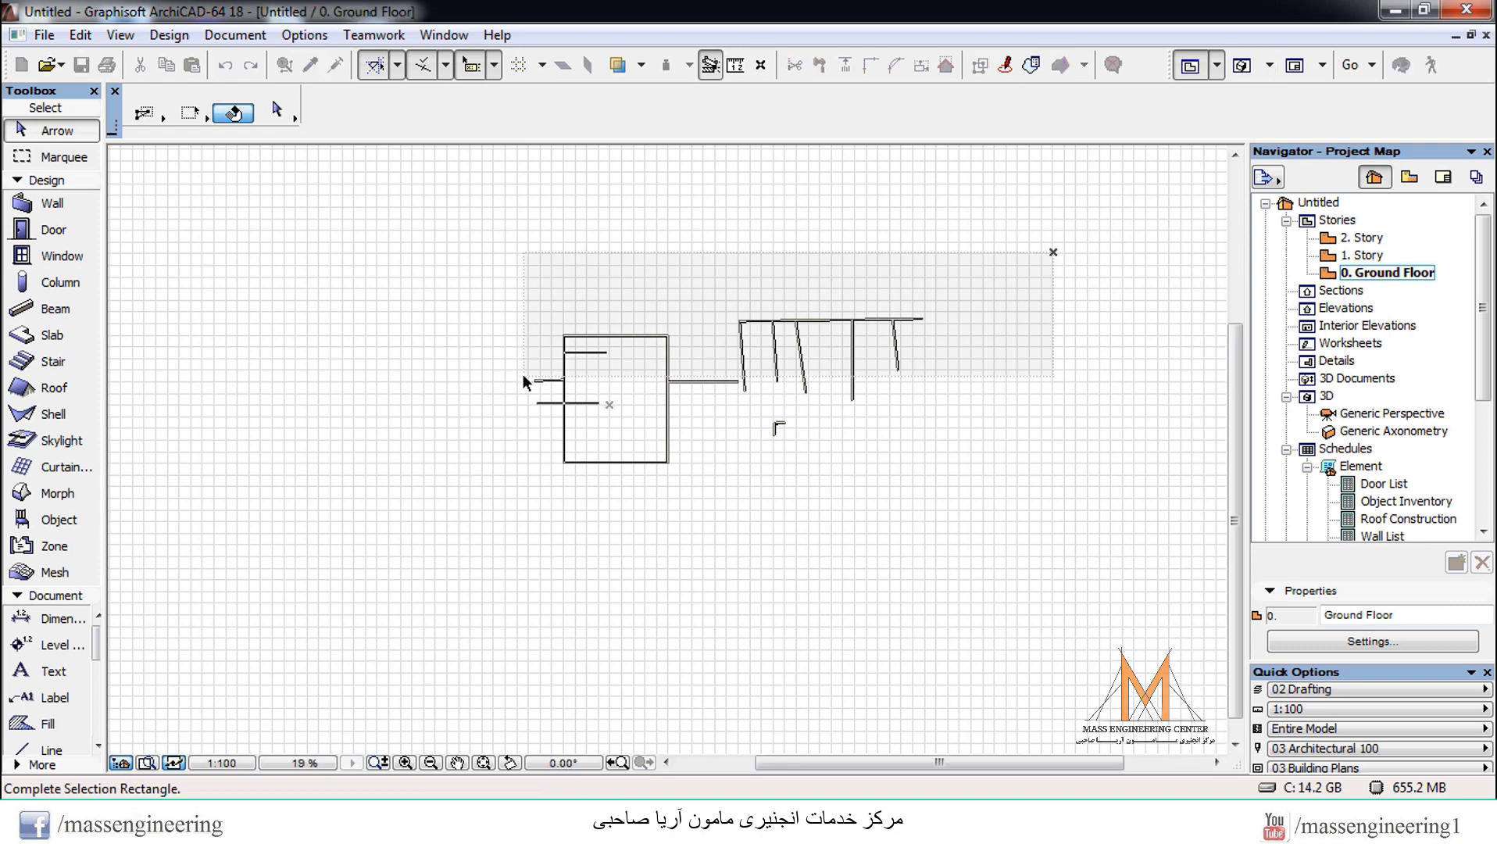
left_click(518, 381)
key("F2")
key("Delete")
left_click(767, 327)
left_click(456, 412)
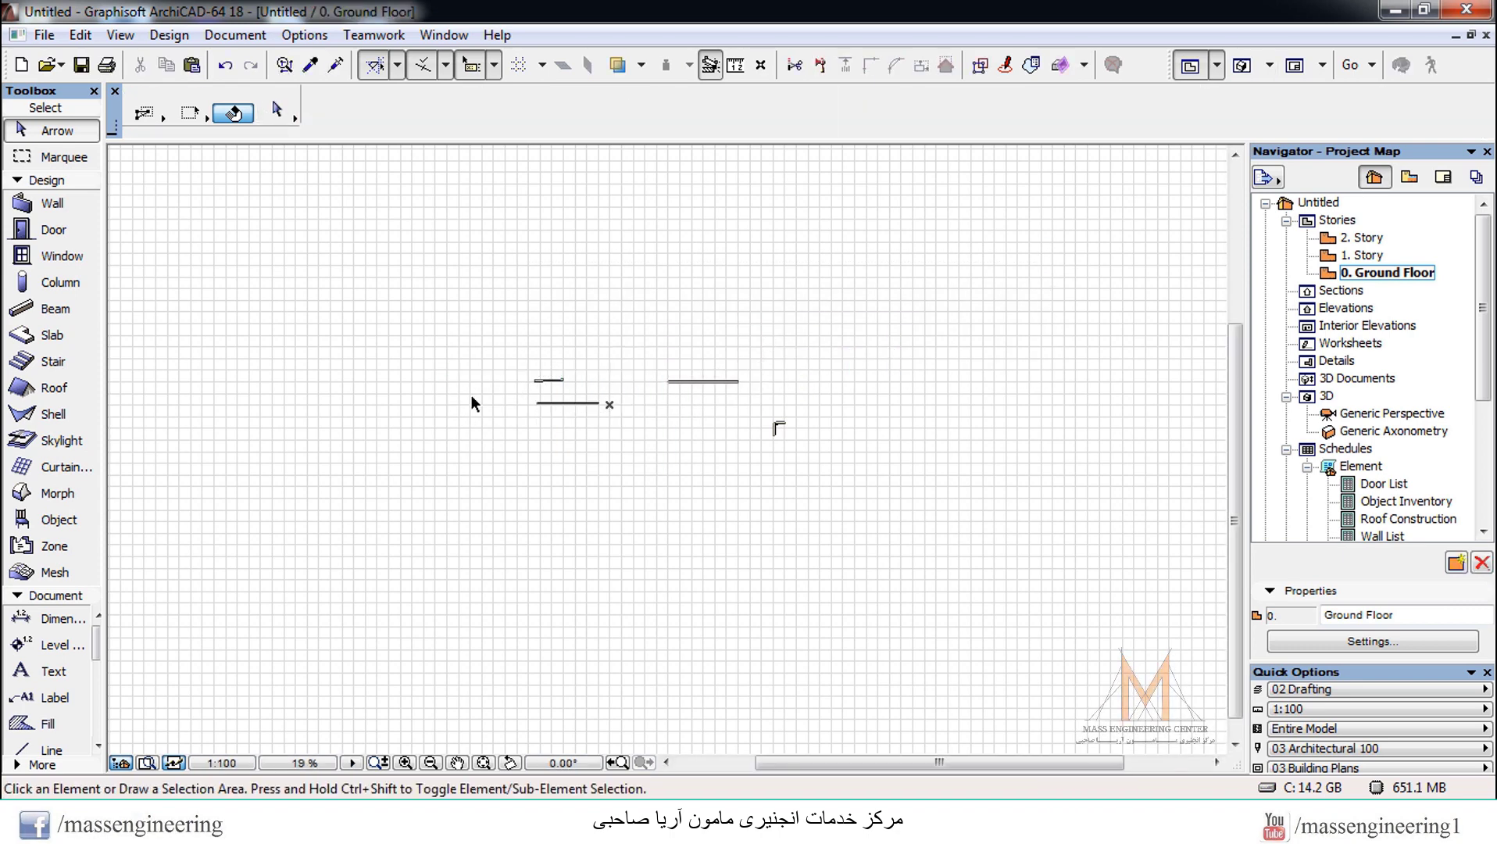
left_click(715, 313)
left_click(524, 422)
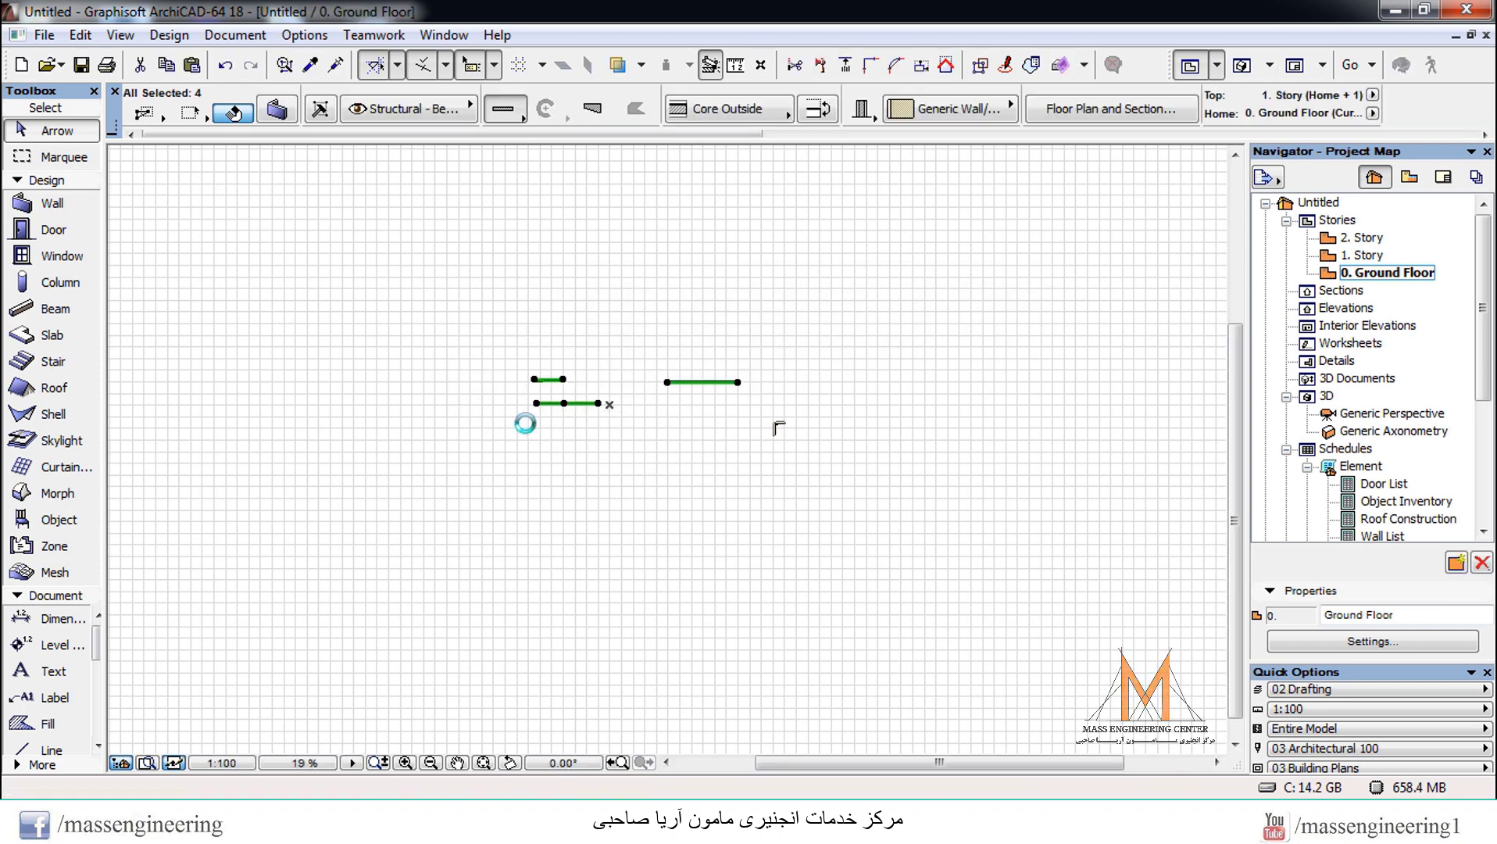
key("Delete")
View the model in 3D and orbit around the filleted wall corner to examine its rounding
key("F3")
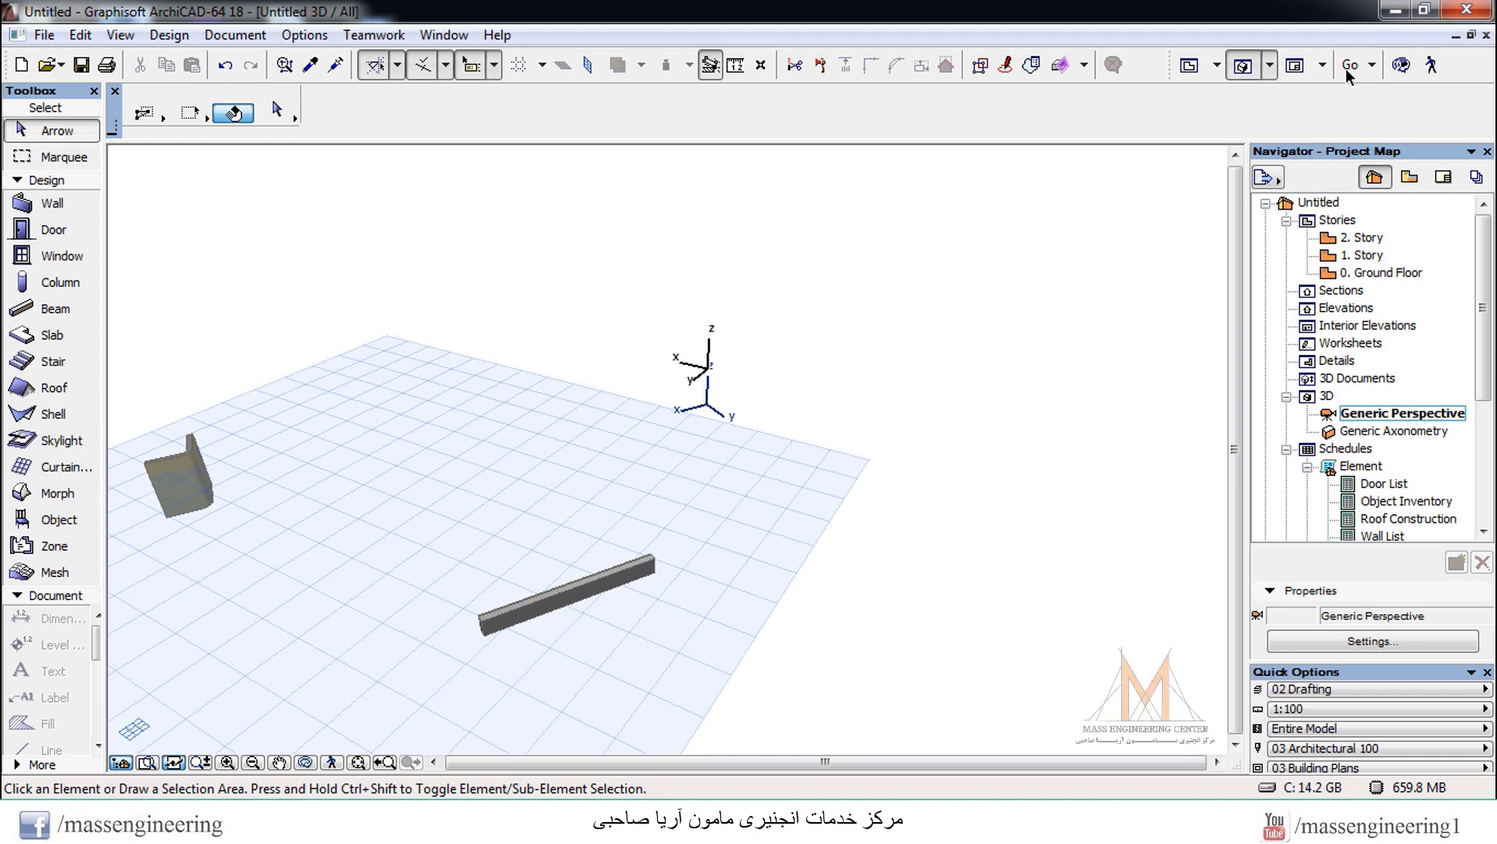
left_click(1401, 65)
left_click_drag(859, 274, 475, 433)
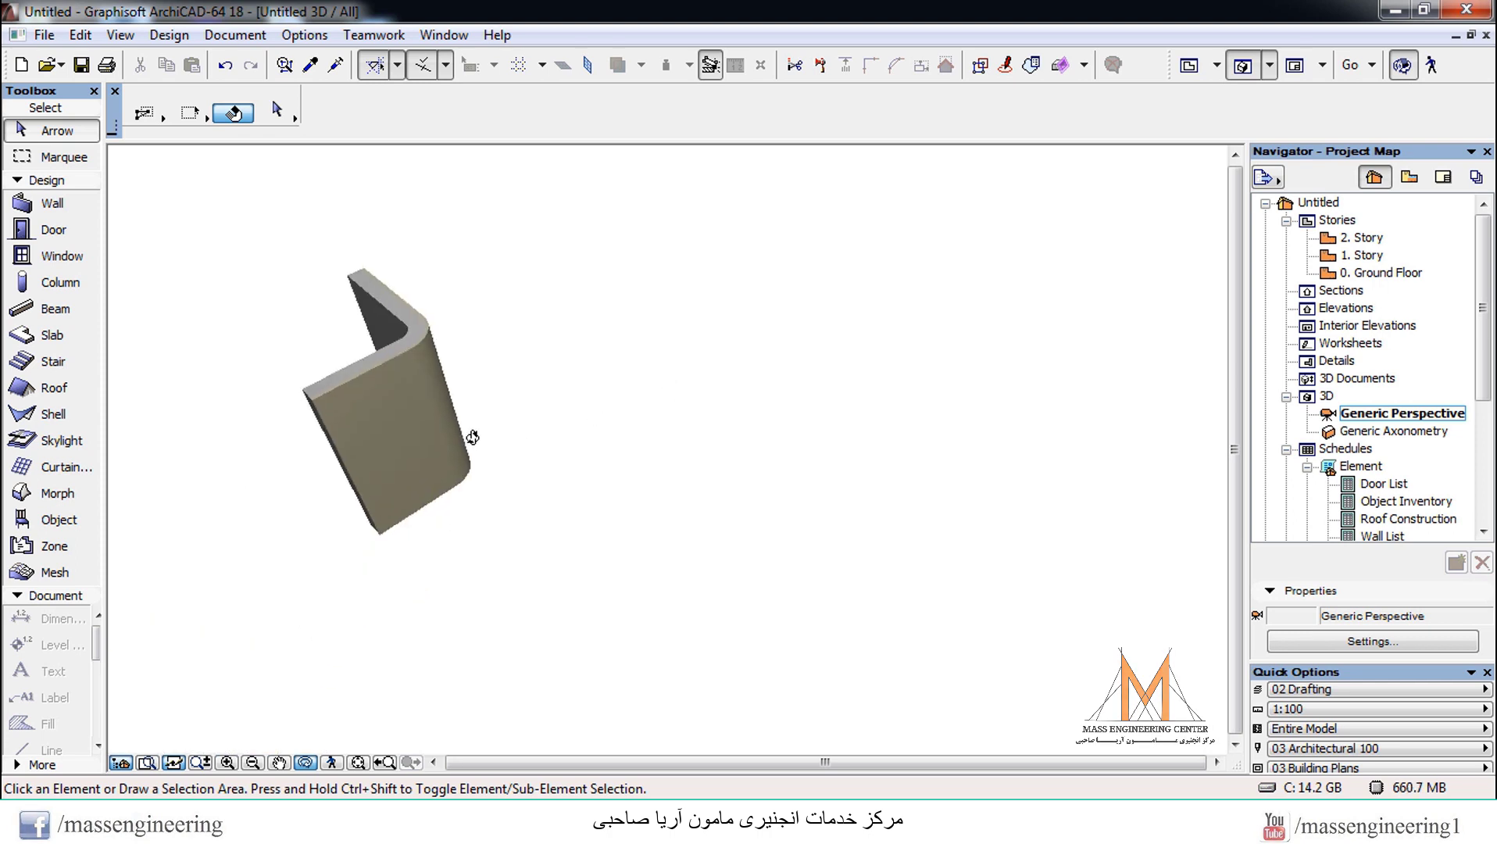
left_click_drag(578, 369, 709, 556)
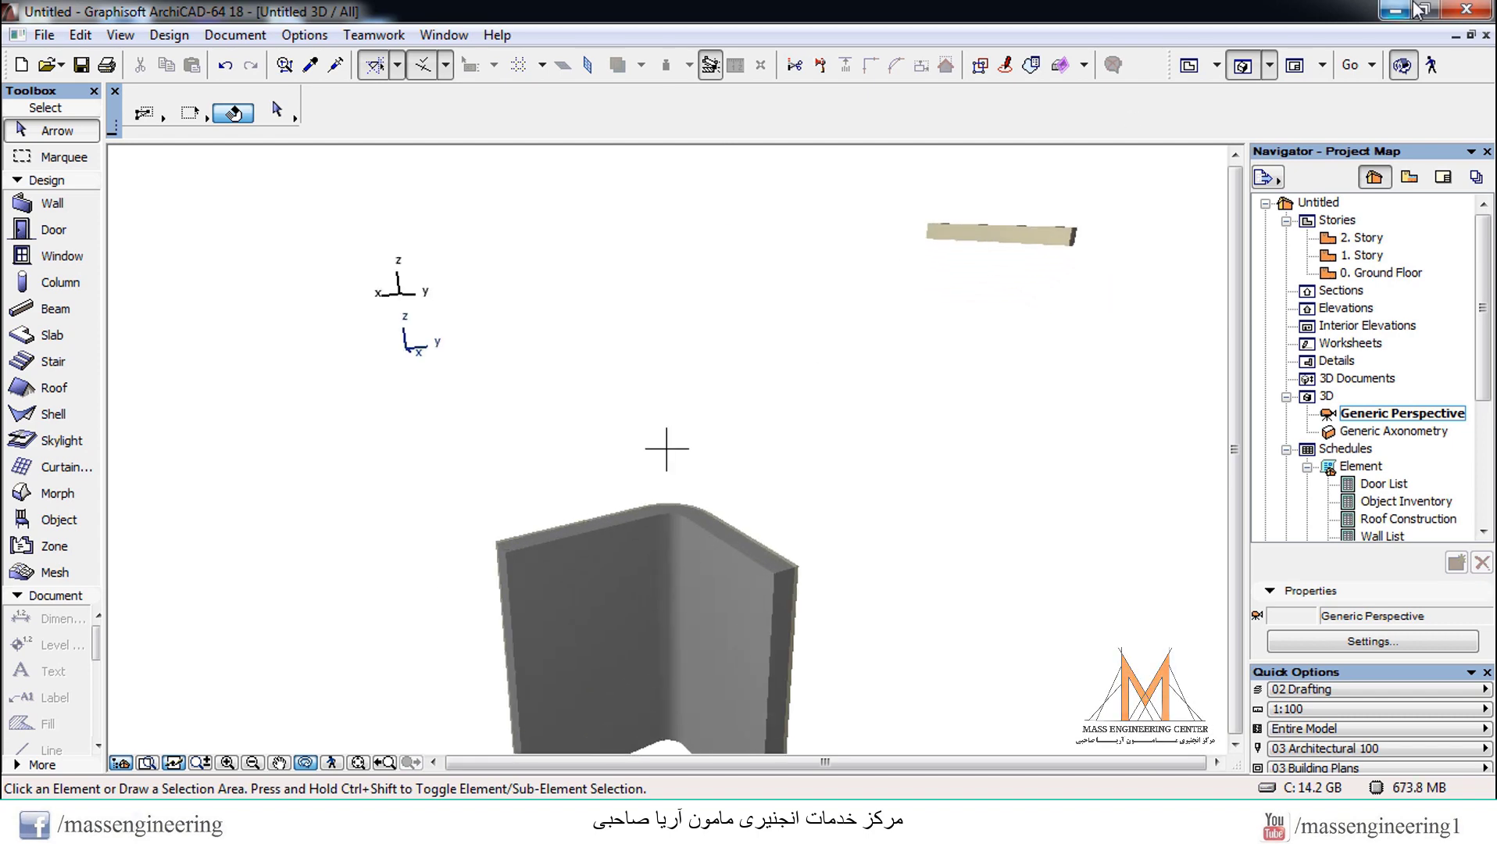
Draw a rectangular room of walls on the emptied Ground Floor plan and briefly switch to its 3D view
left_click(1190, 65)
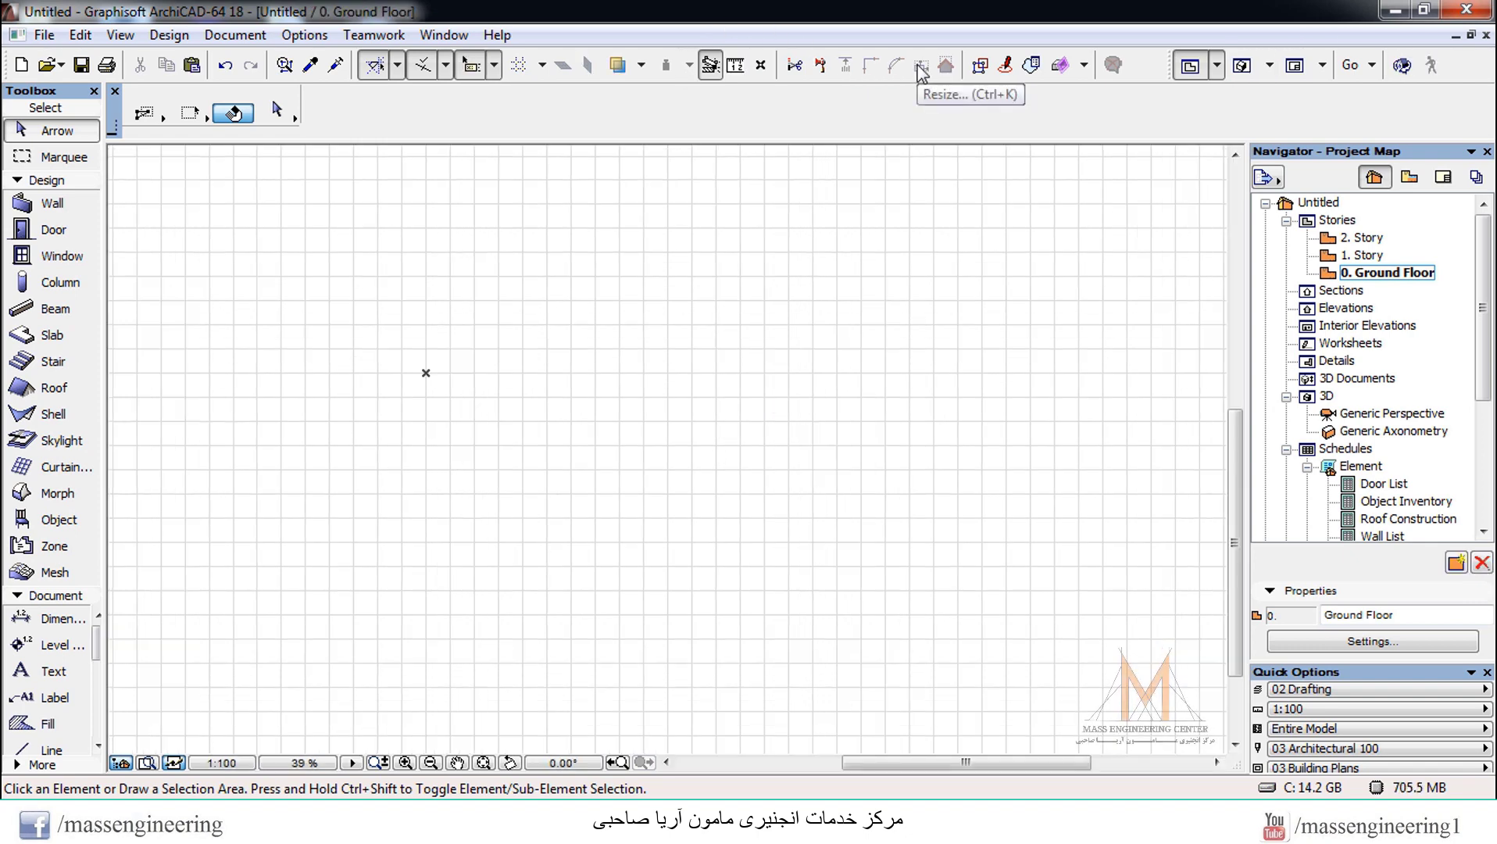
left_click(52, 203)
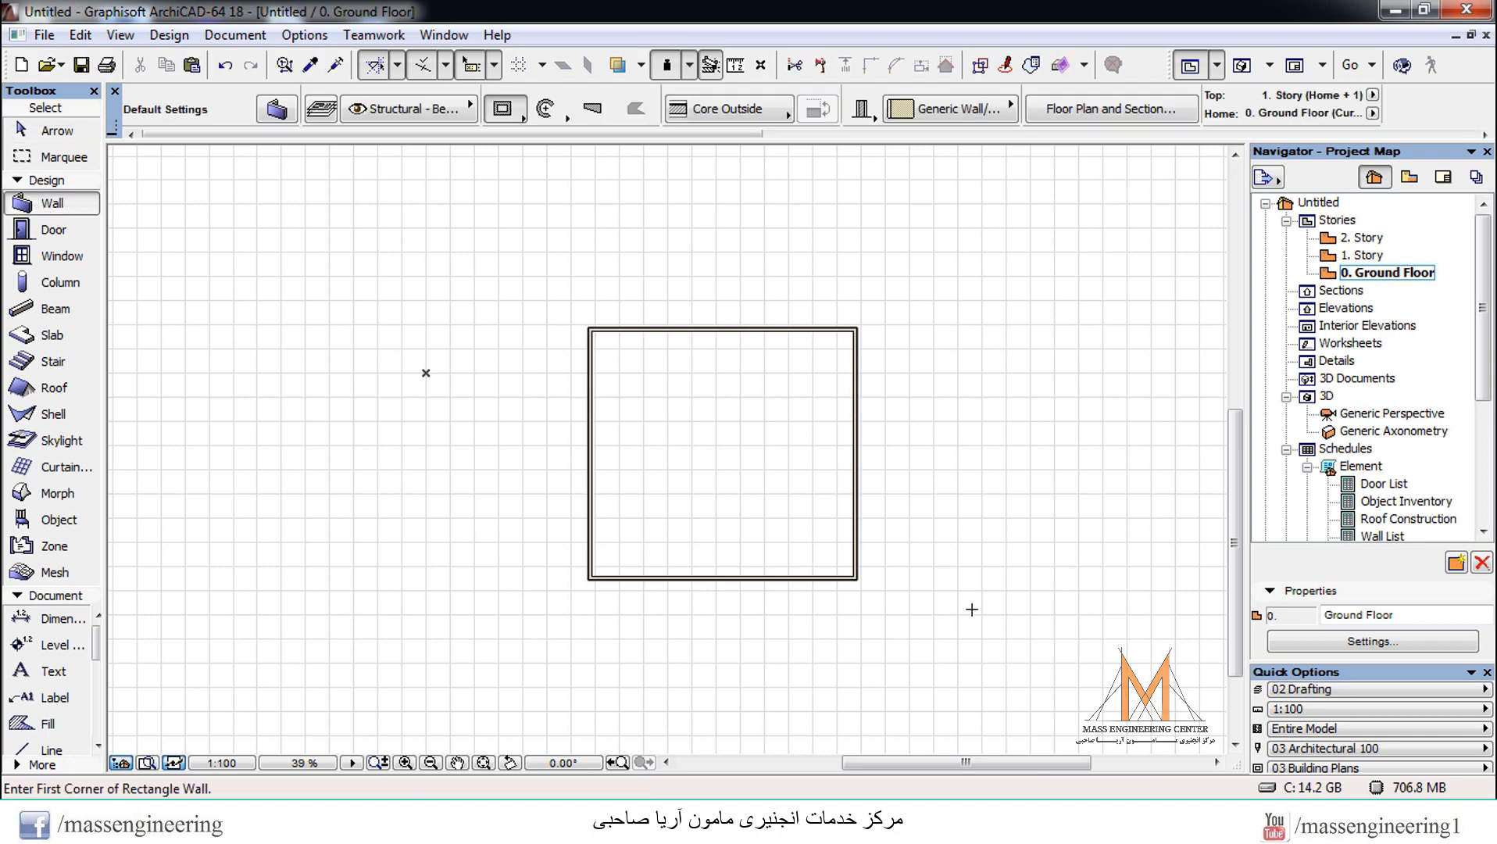
left_click(1236, 67)
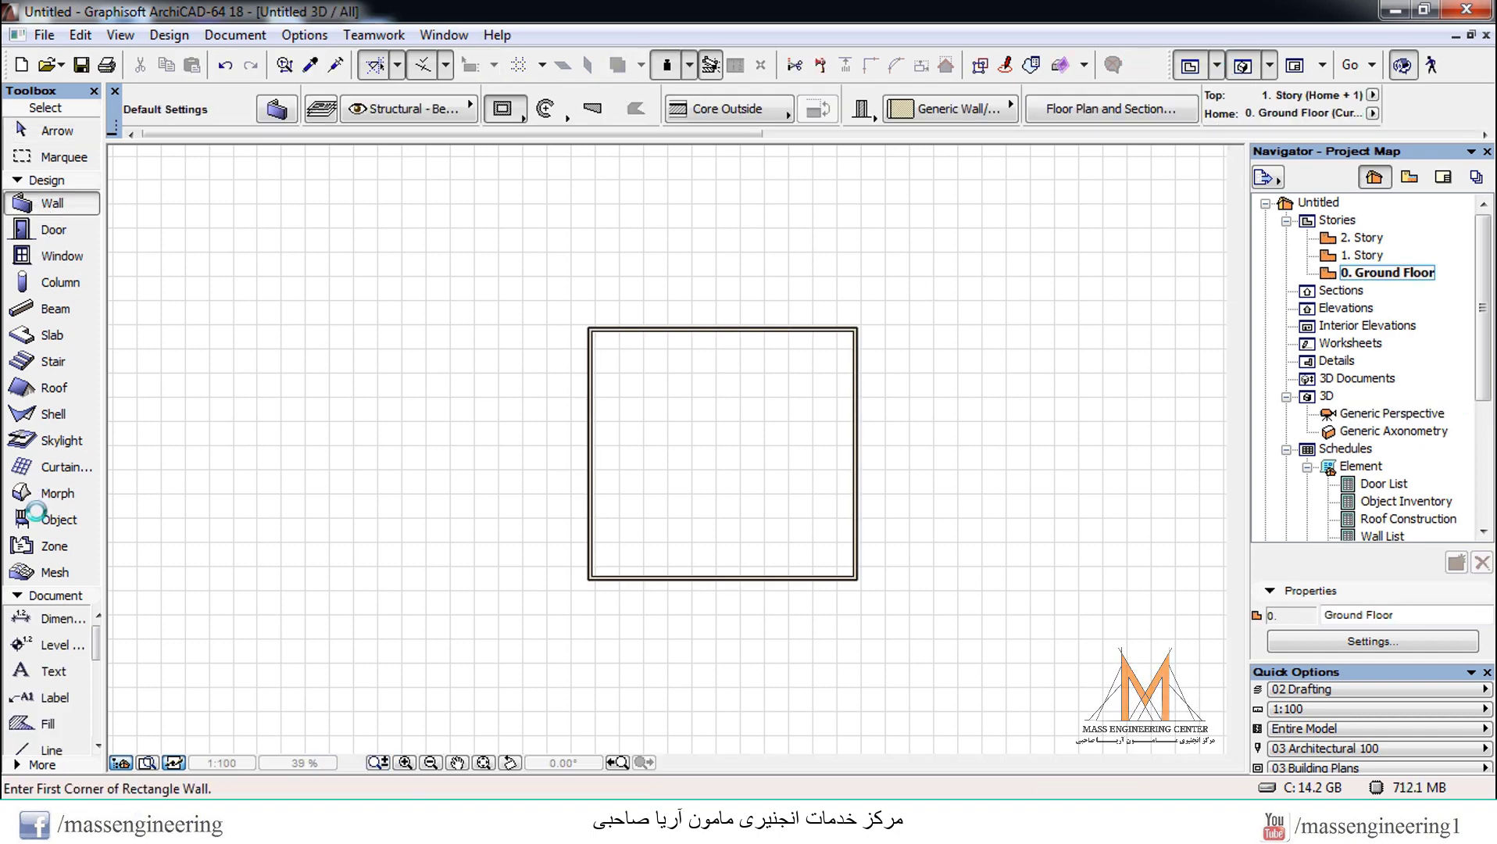
key("F2")
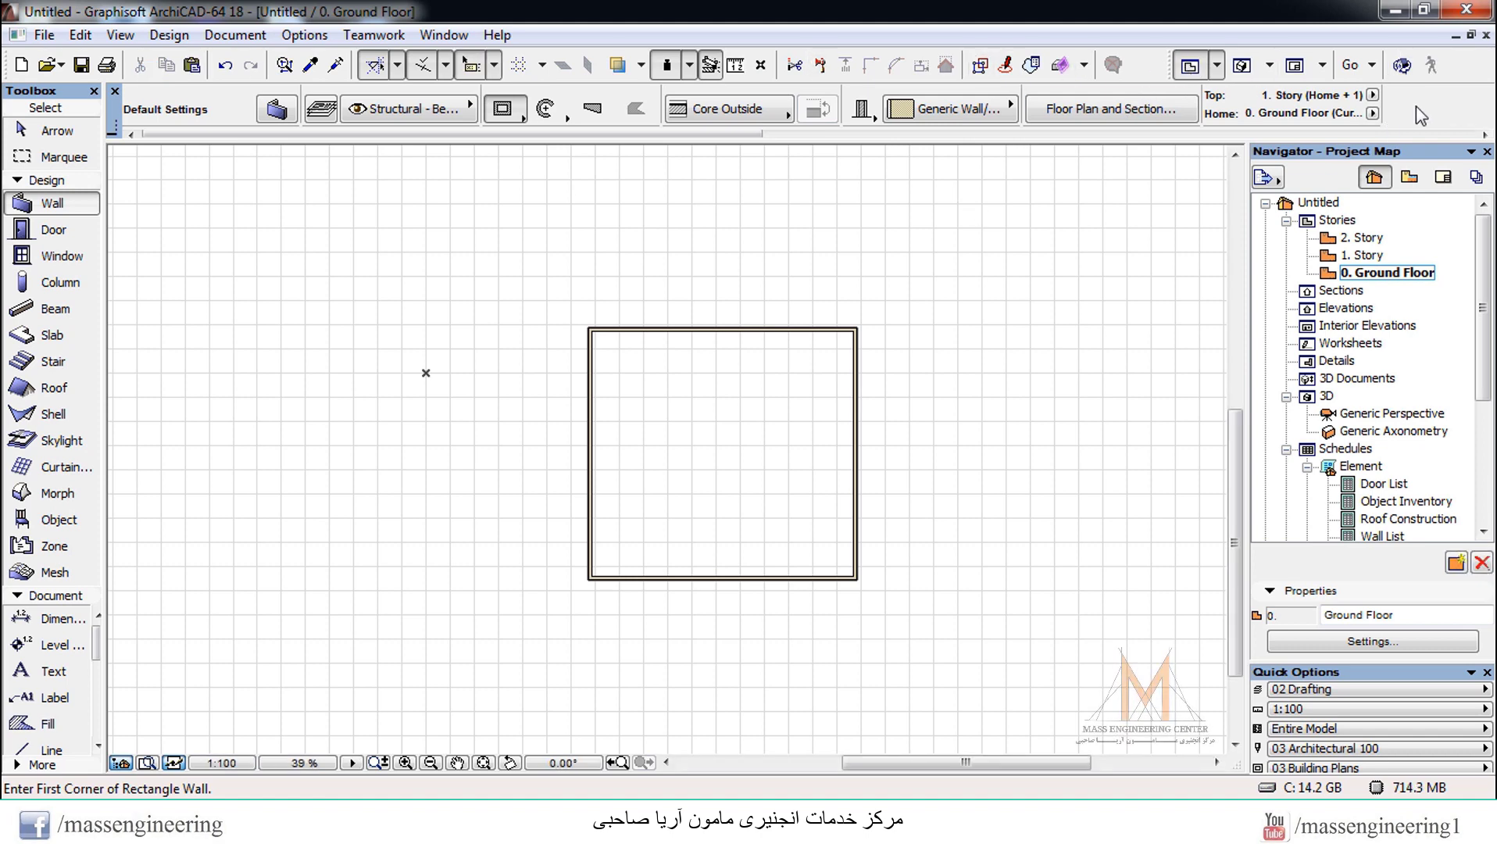
Place a Bean Bag 18 object from the Chairs 18 library folder near the middle of the rectangular room
double_click(54, 519)
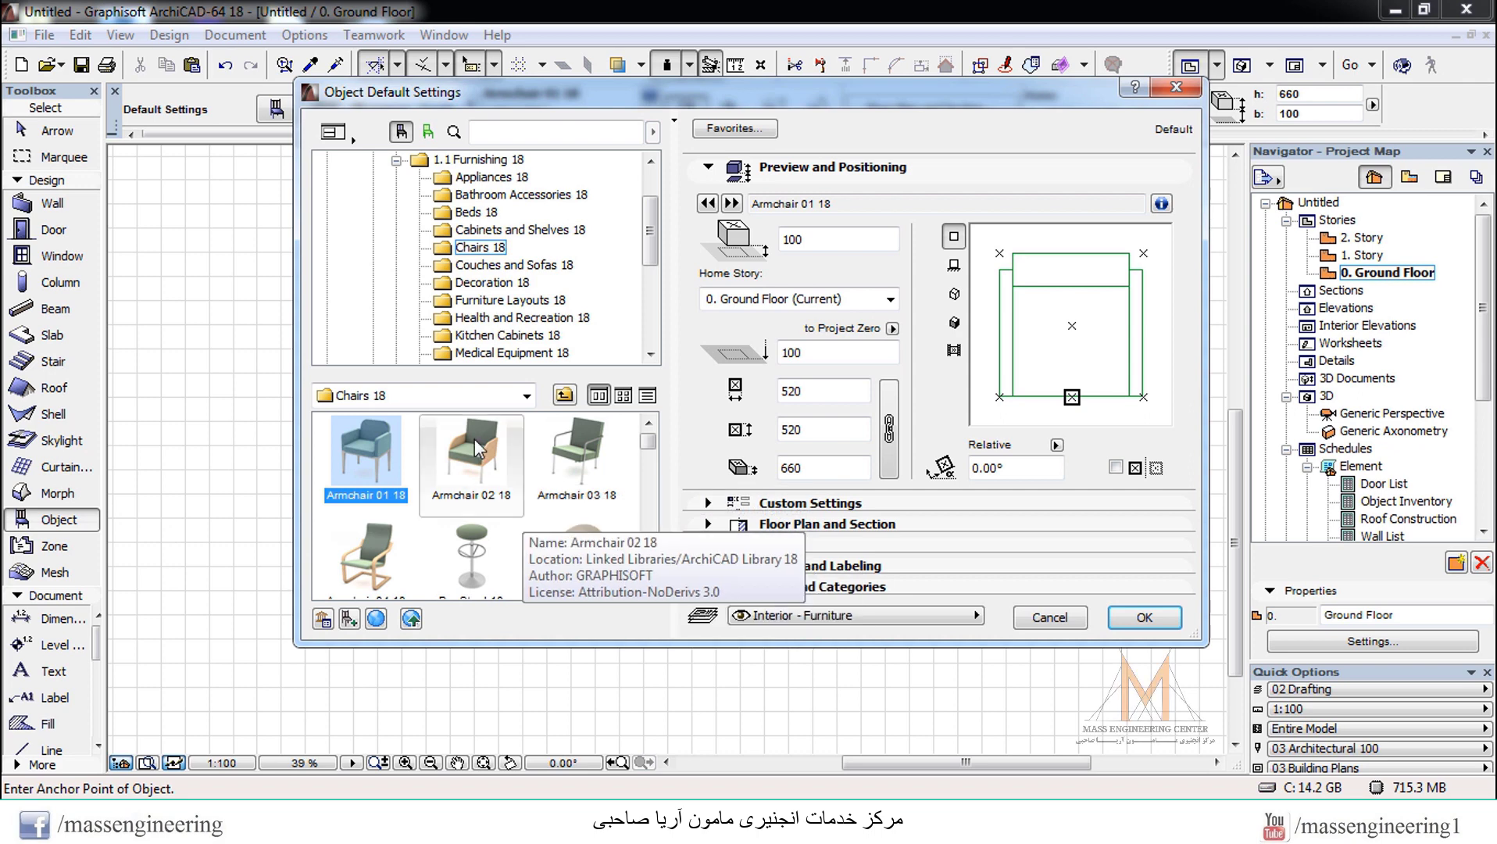
left_click(580, 547)
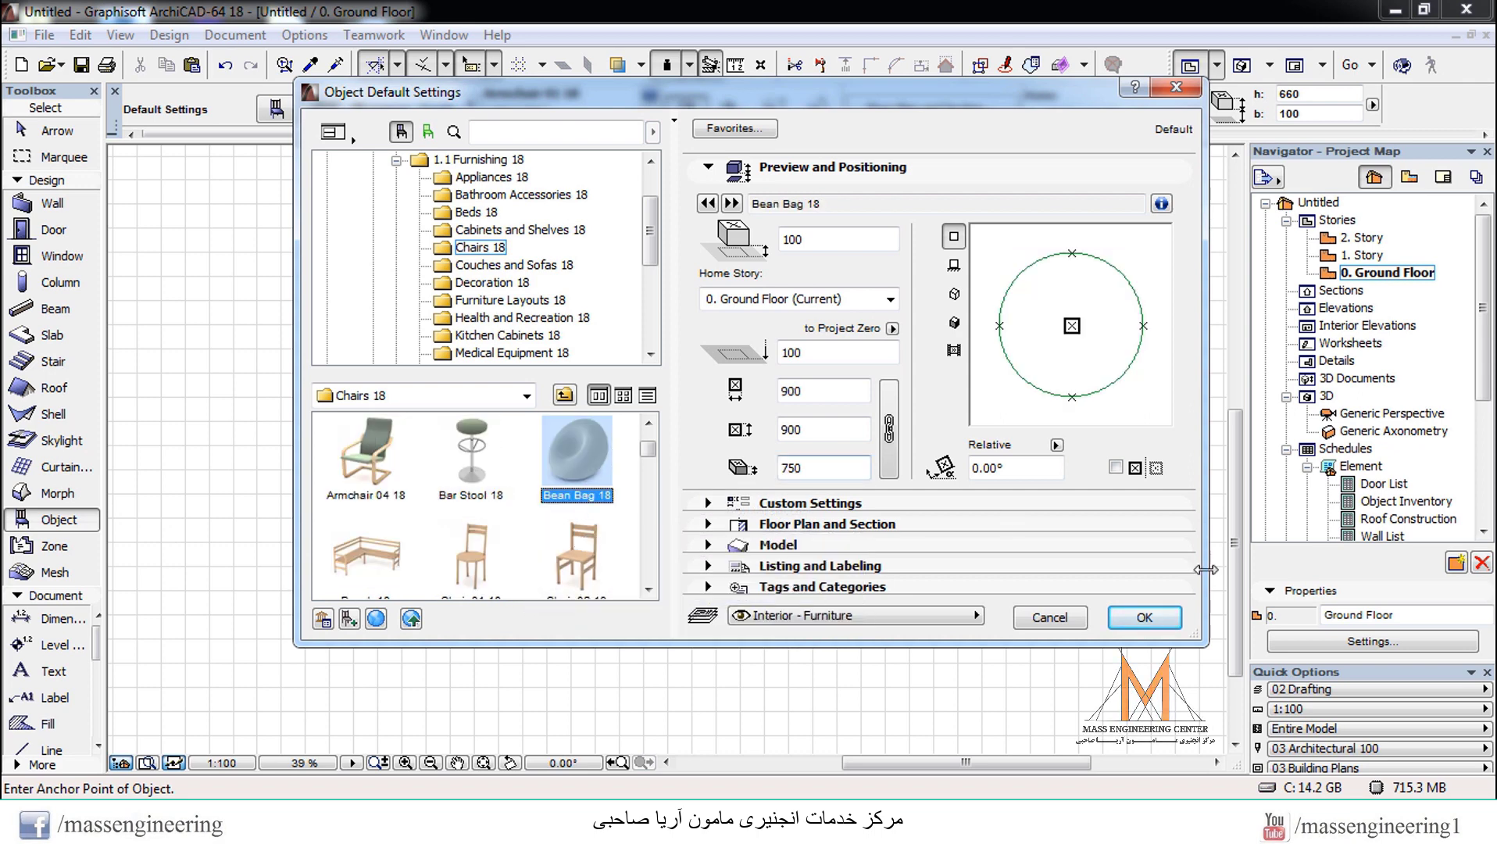
left_click(1145, 618)
left_click(730, 458)
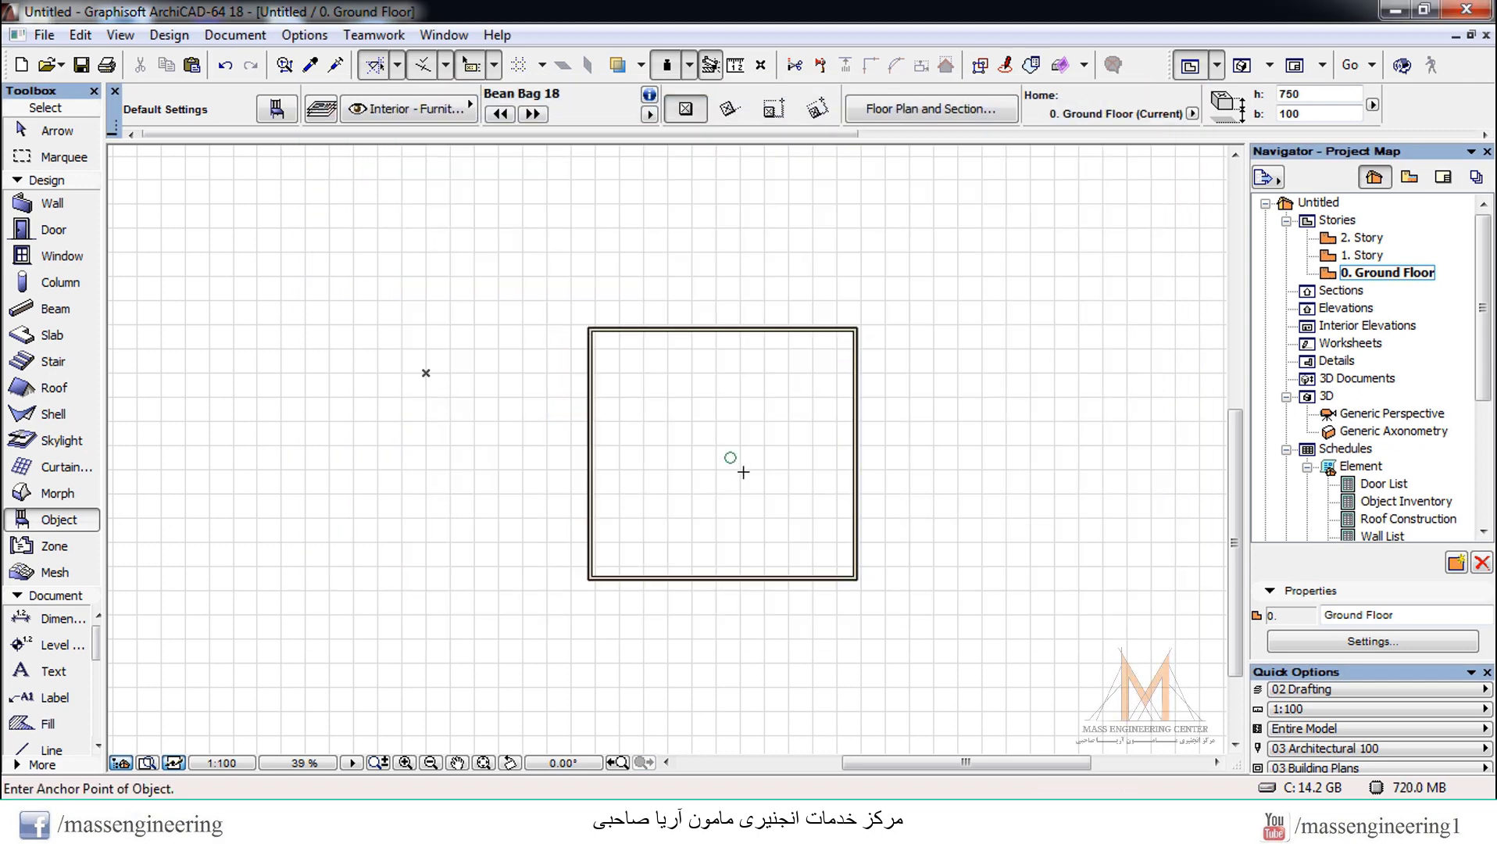
scroll(712, 444, "up", 3)
scroll(748, 434, "down", 1)
key("Escape")
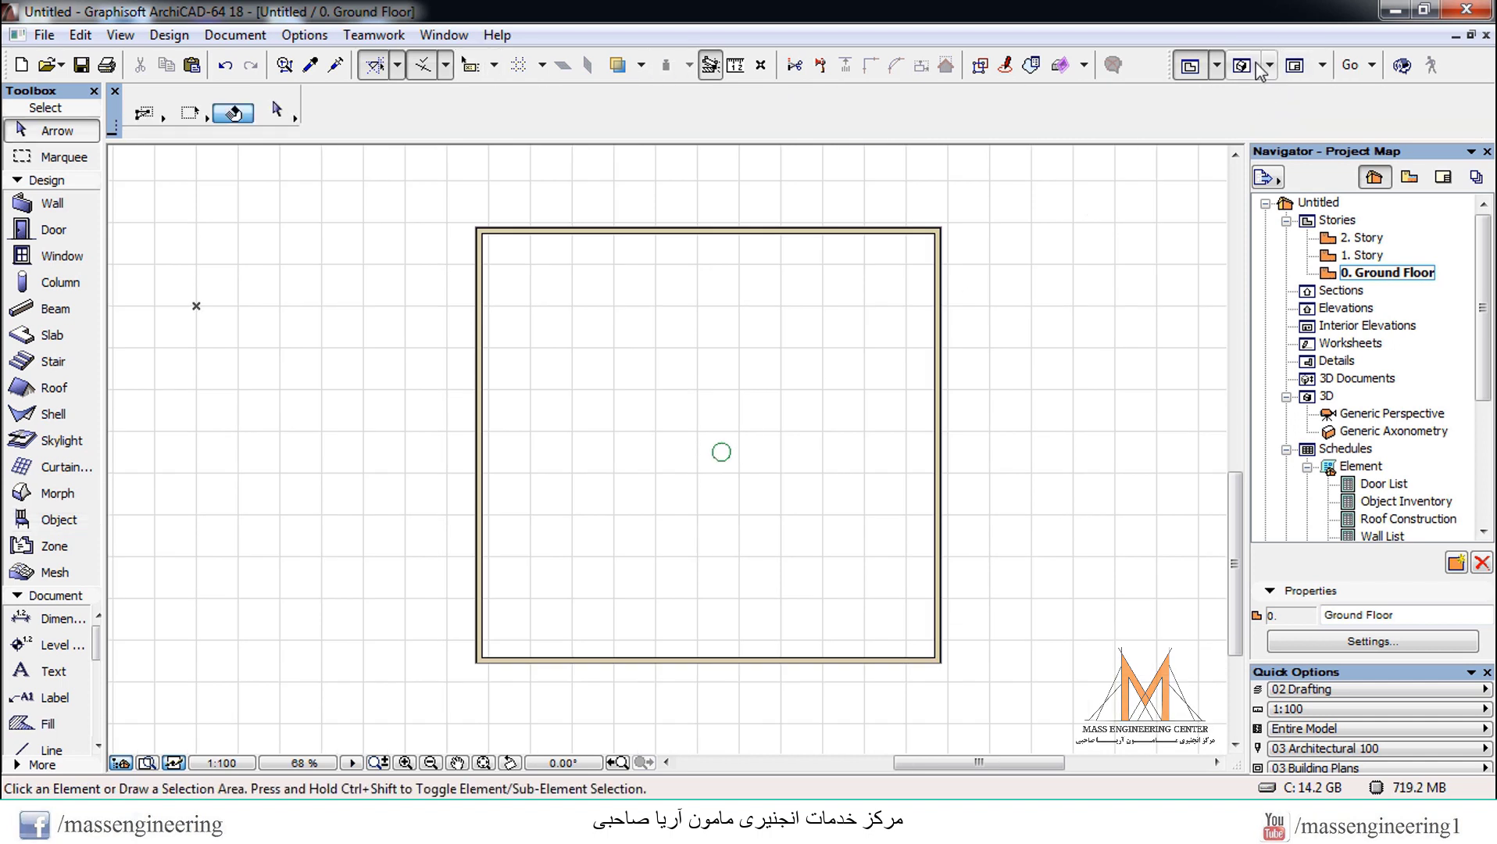
View the room with its bean bag in 3D, orbit around it and return to the floor plan
left_click(1243, 65)
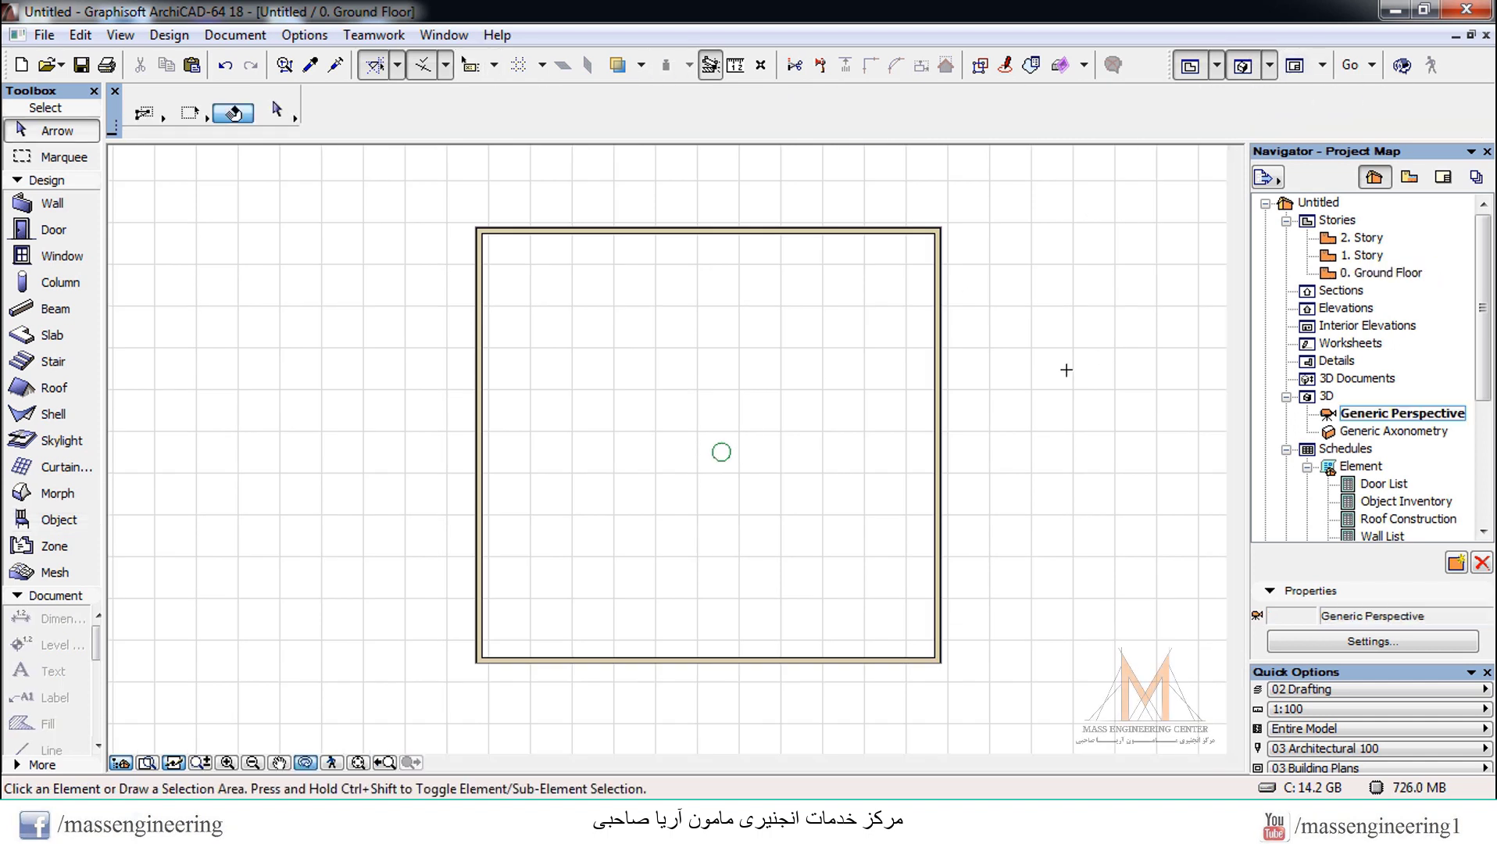
left_click_drag(668, 445, 461, 388)
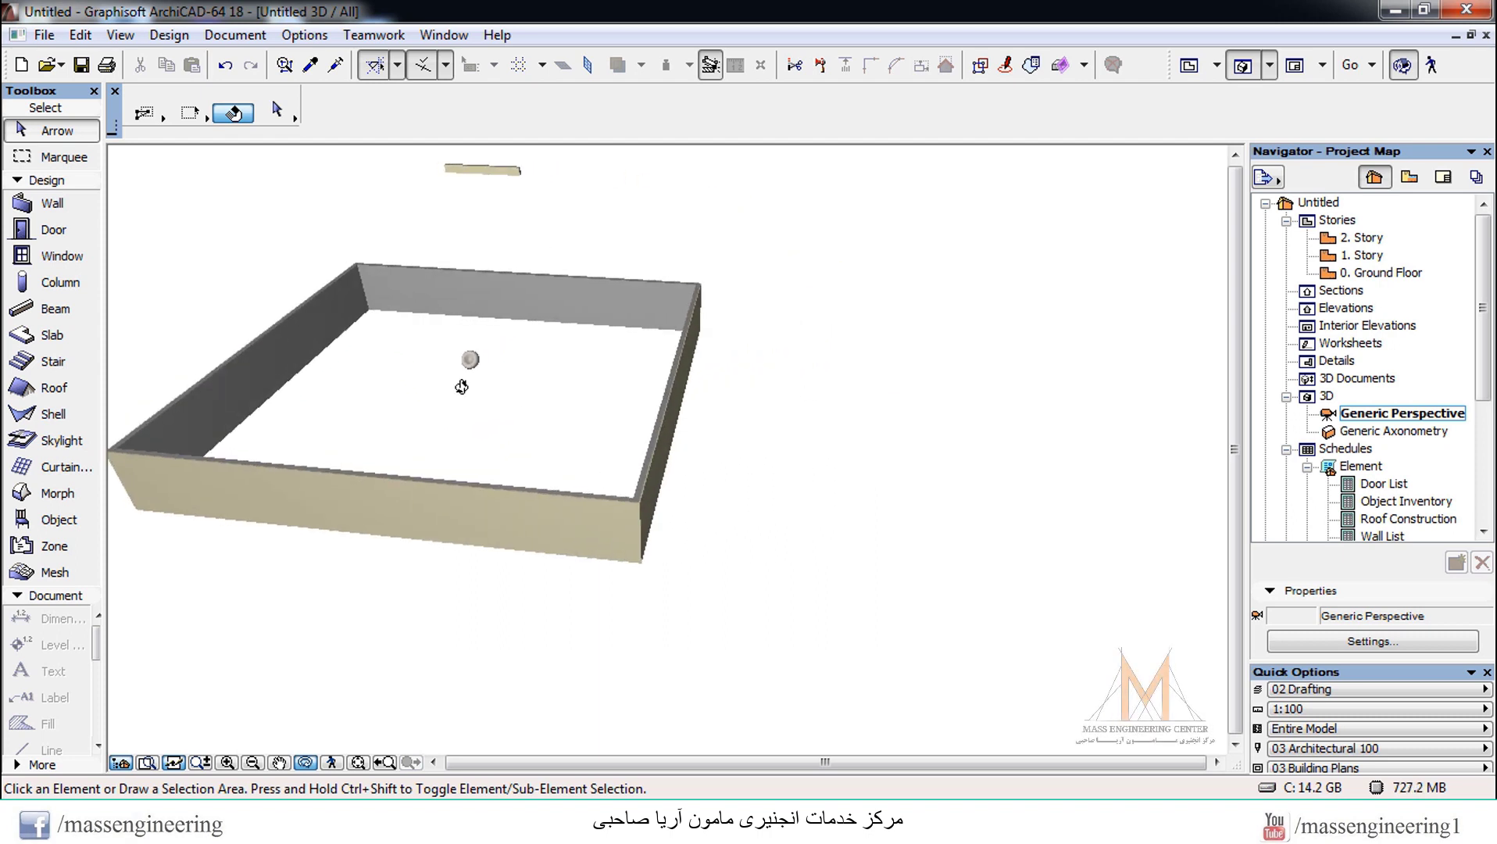
scroll(456, 379, "up", 3)
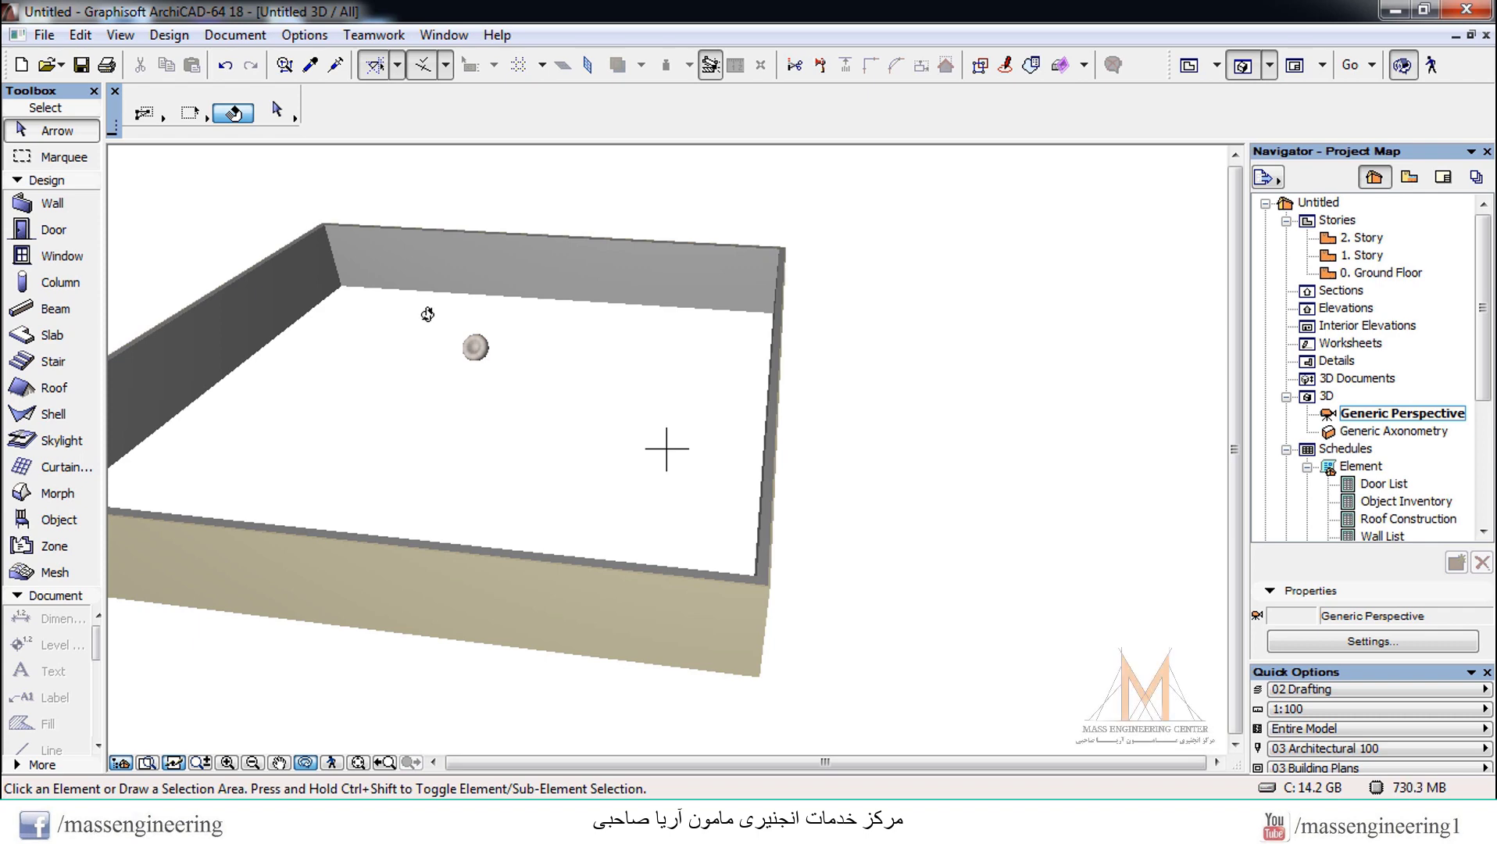
key("F2")
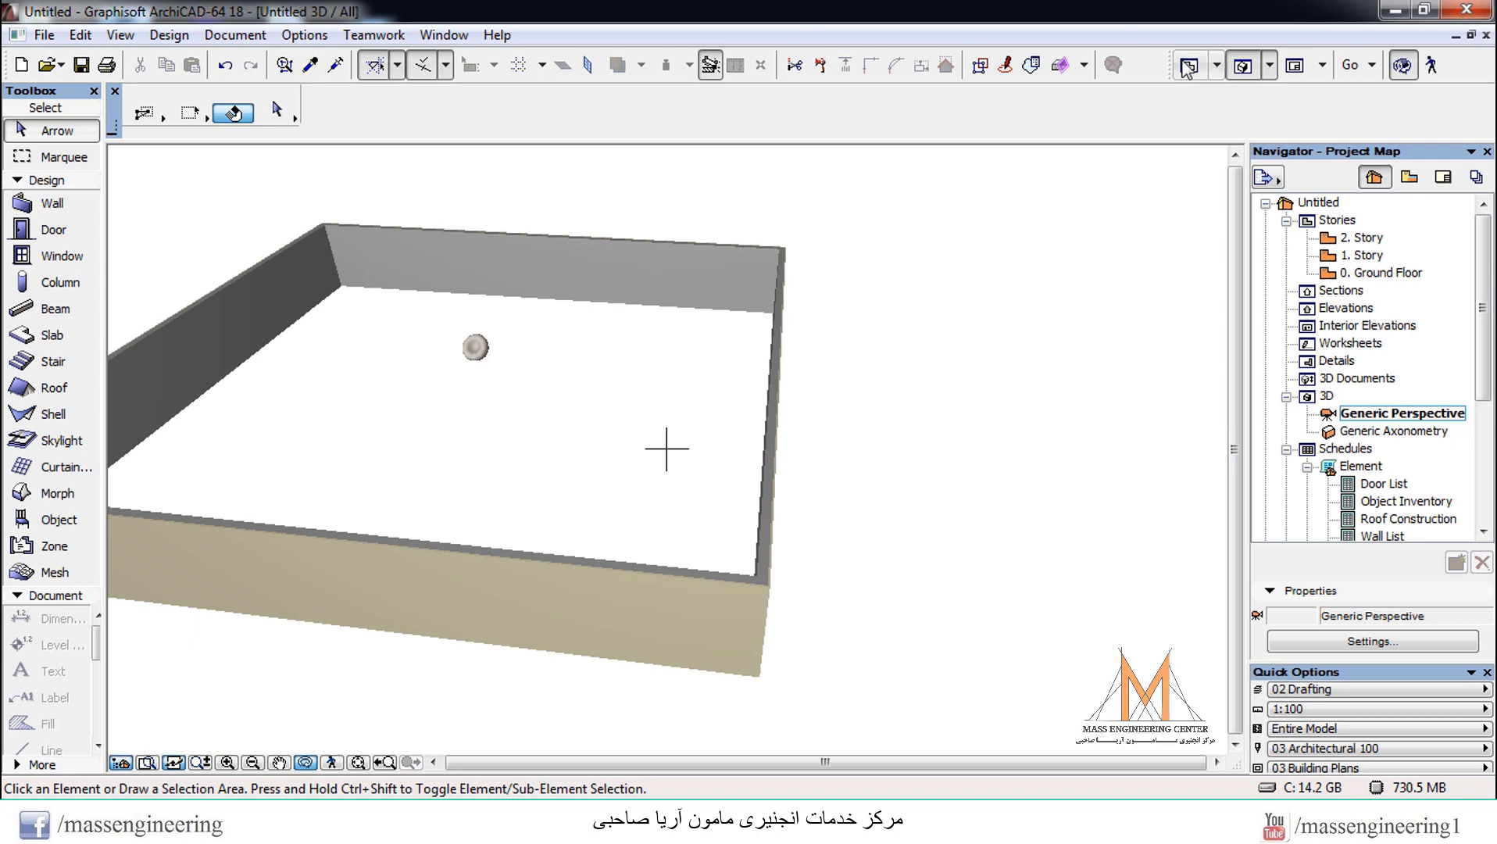
Resize the bean bag graphically about its centre to about 7320 mm across, keeping all the affected element types enabled
left_click(731, 463)
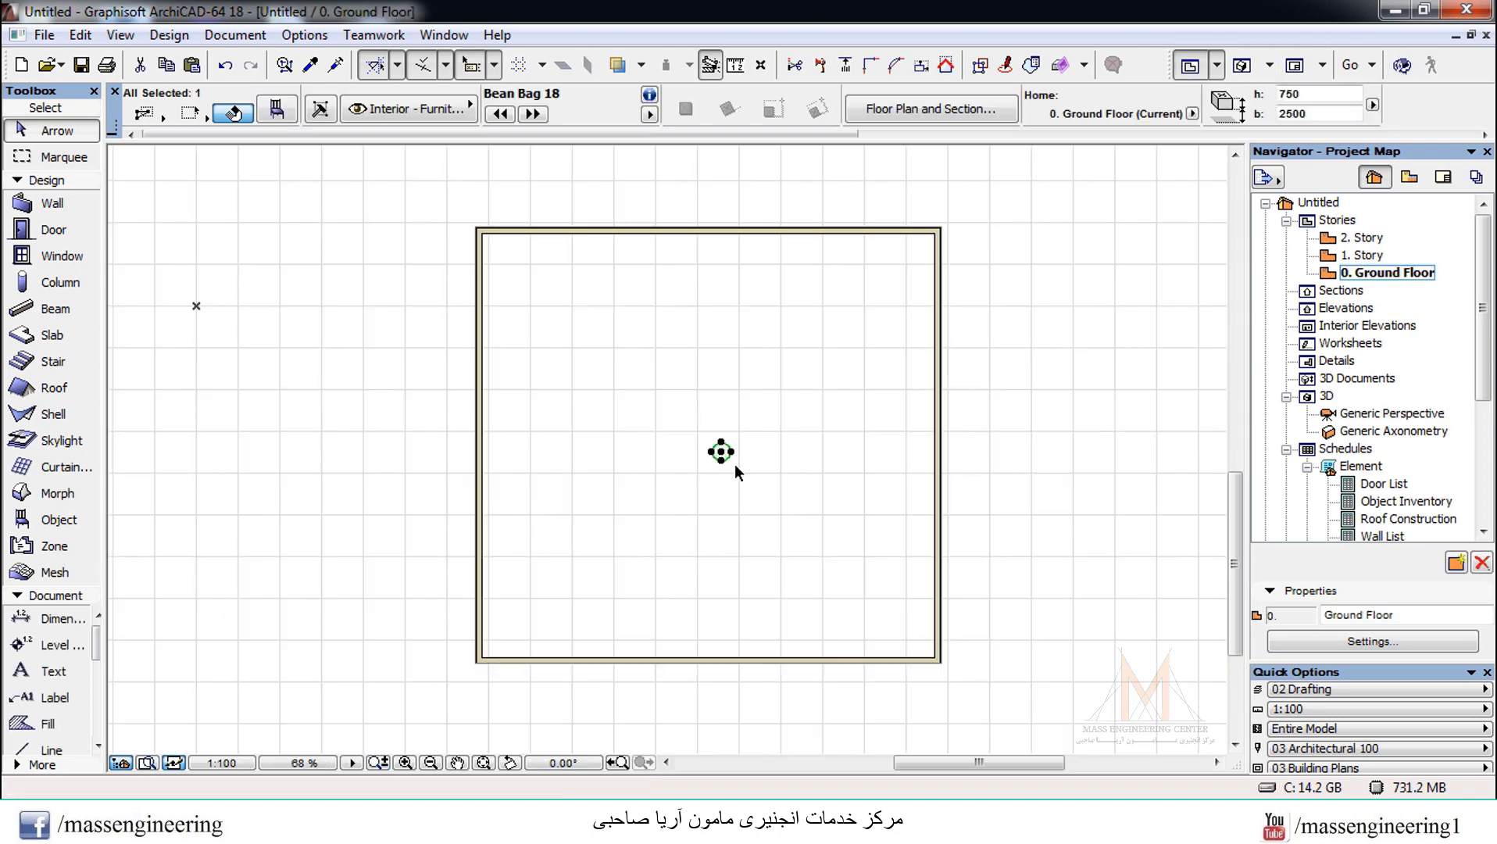
left_click(924, 66)
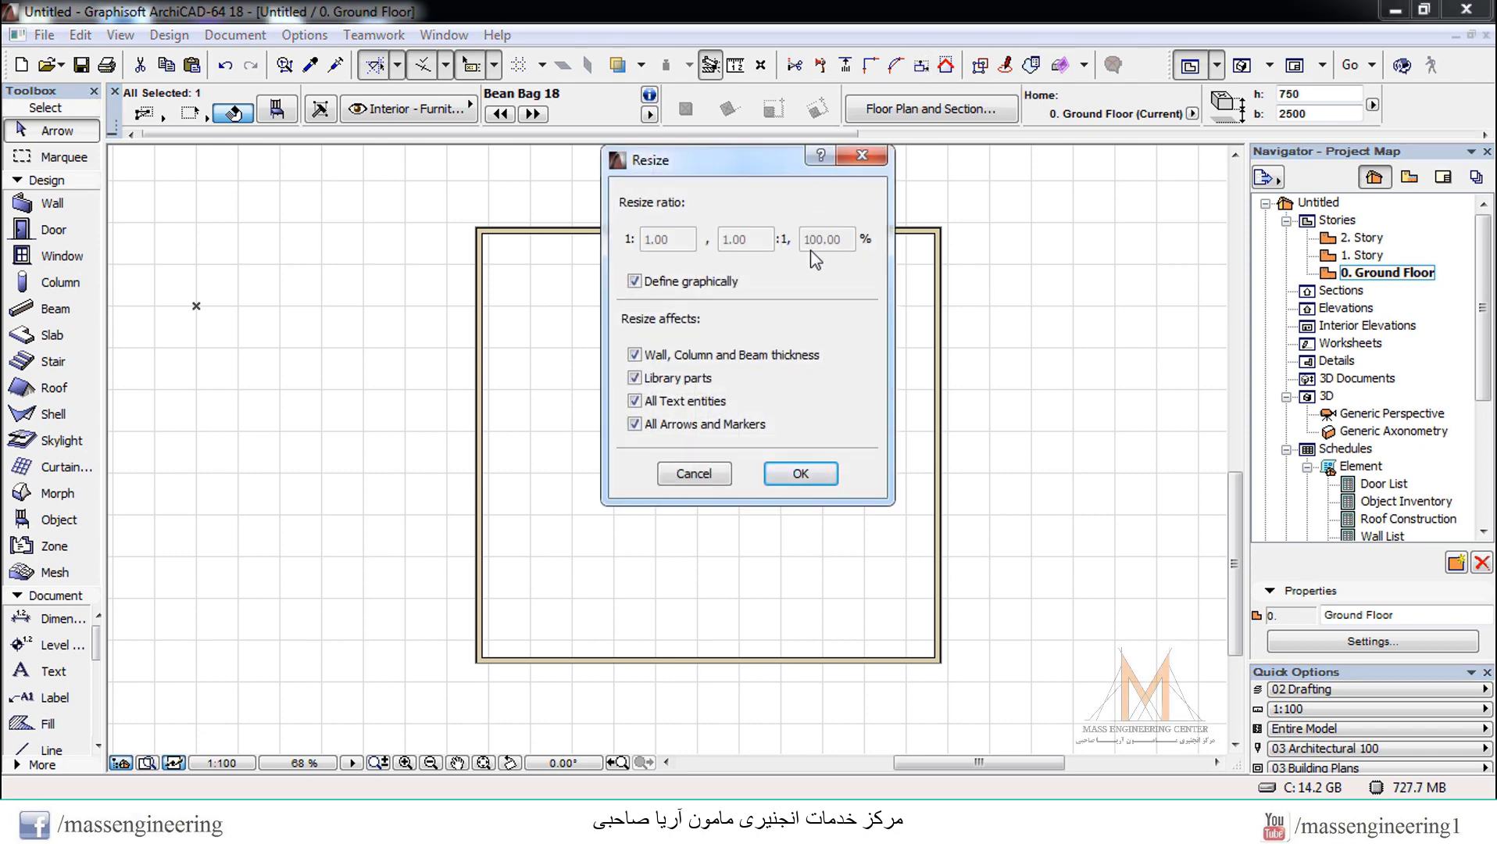
left_click(661, 283)
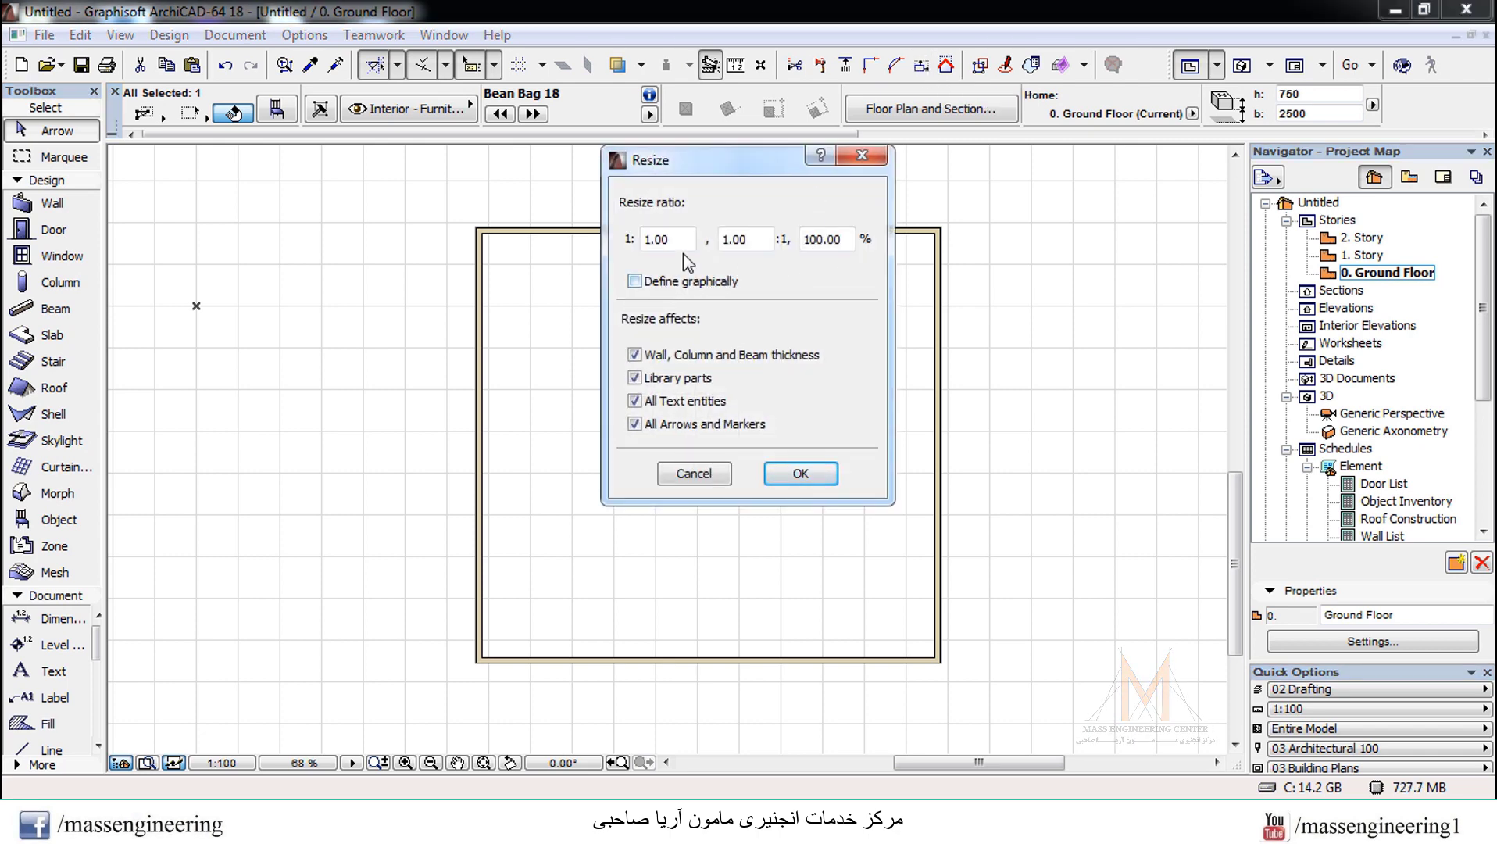
double_click(853, 241)
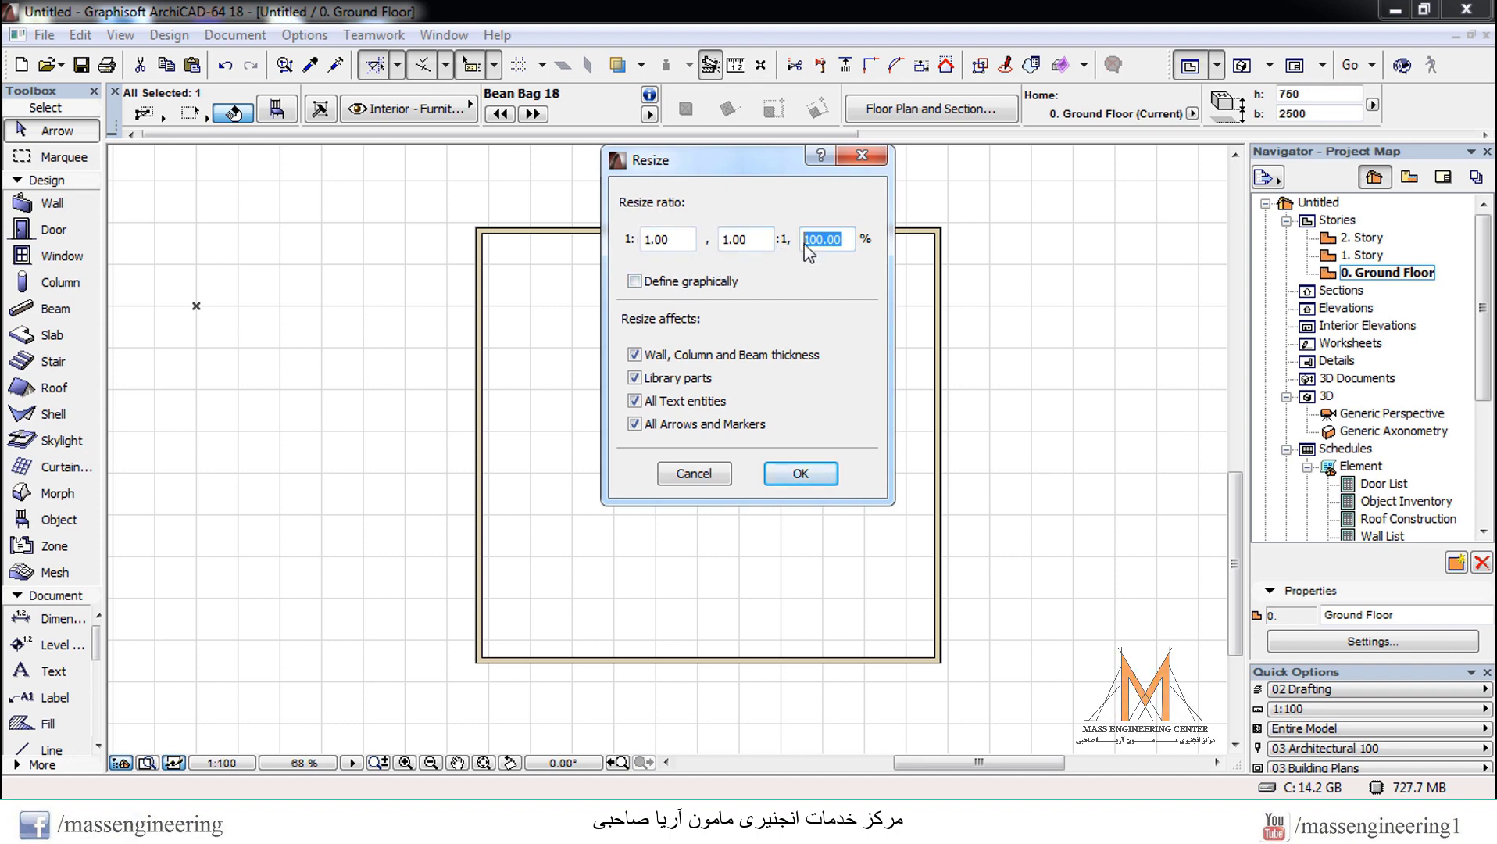
left_click(709, 283)
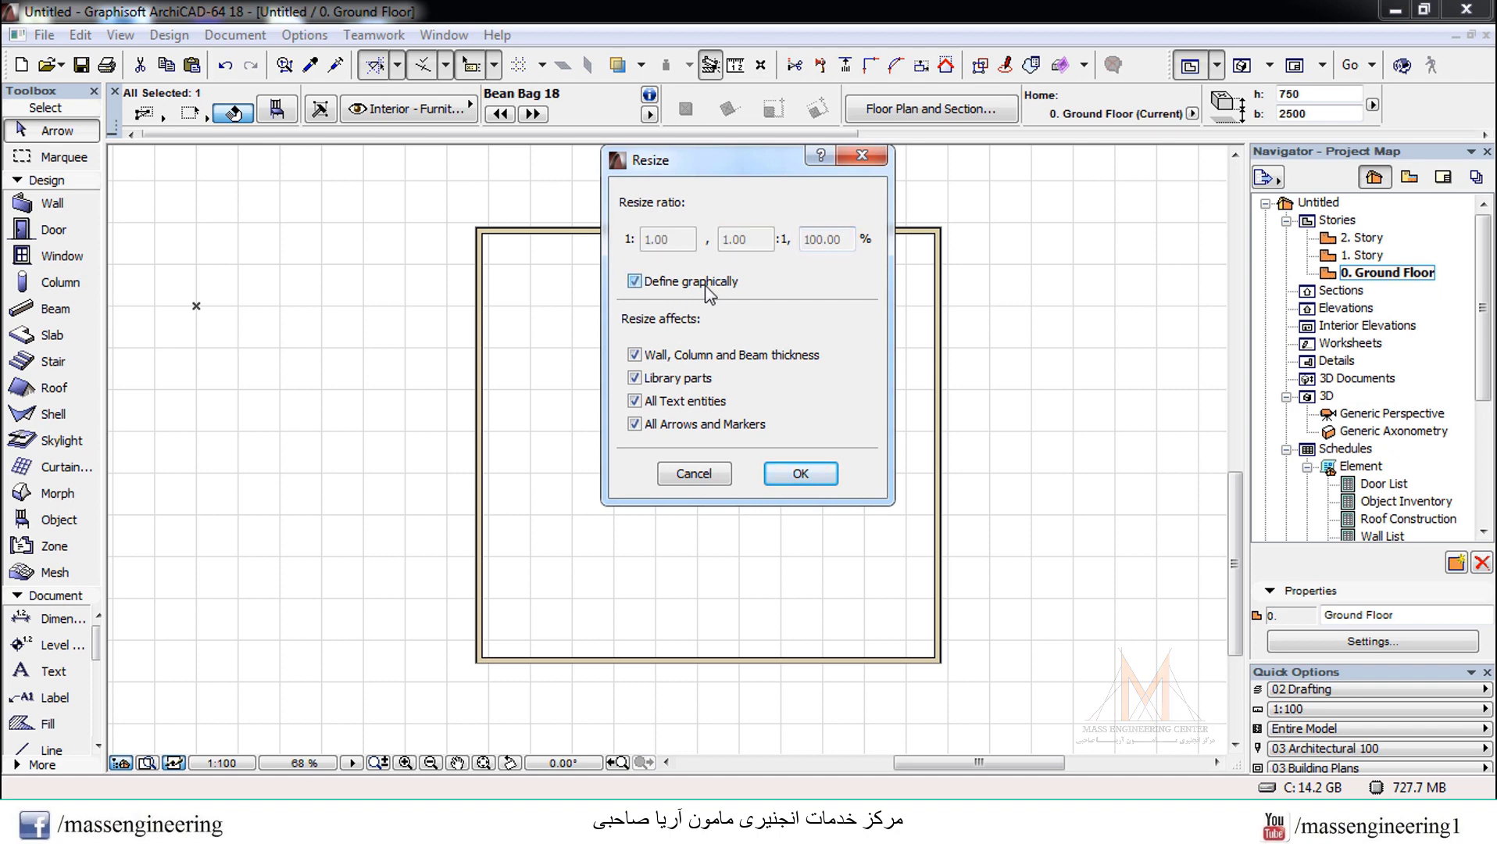
left_click(802, 473)
scroll(715, 457, "up", 3)
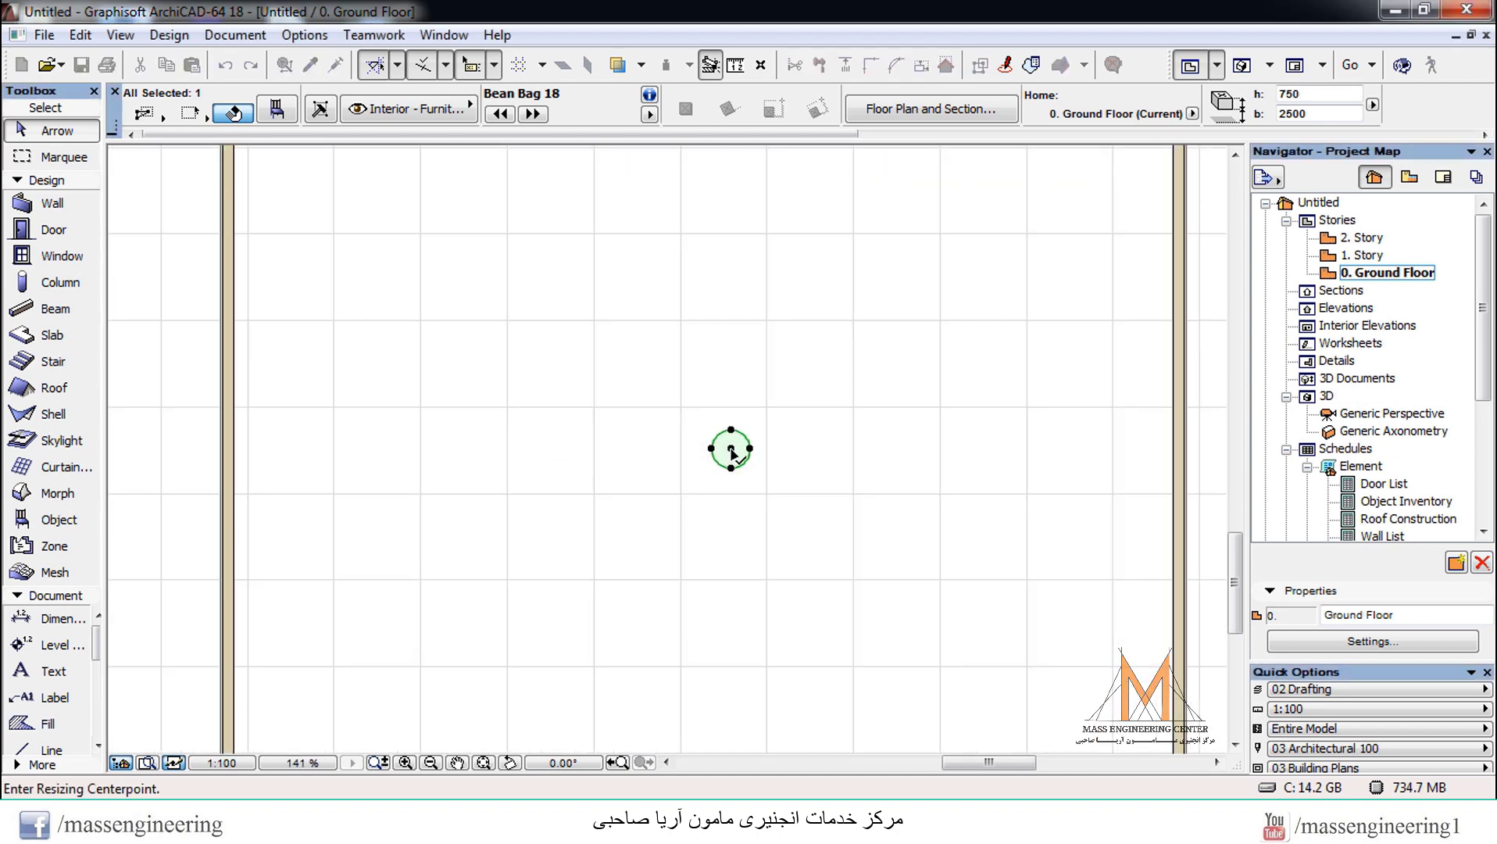
left_click(732, 449)
left_click(798, 446)
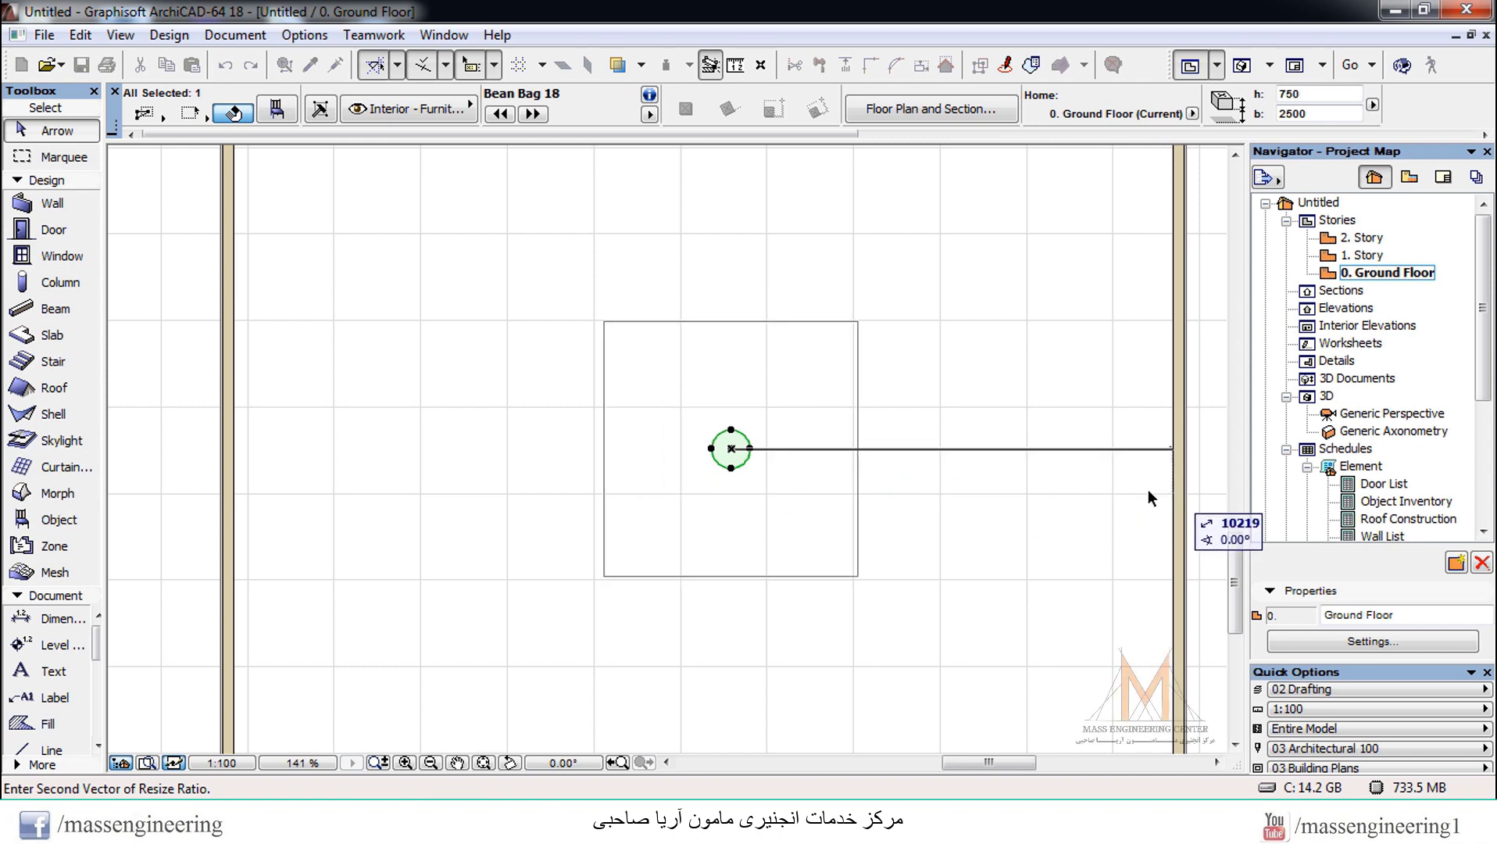
scroll(1037, 470, "down", 2)
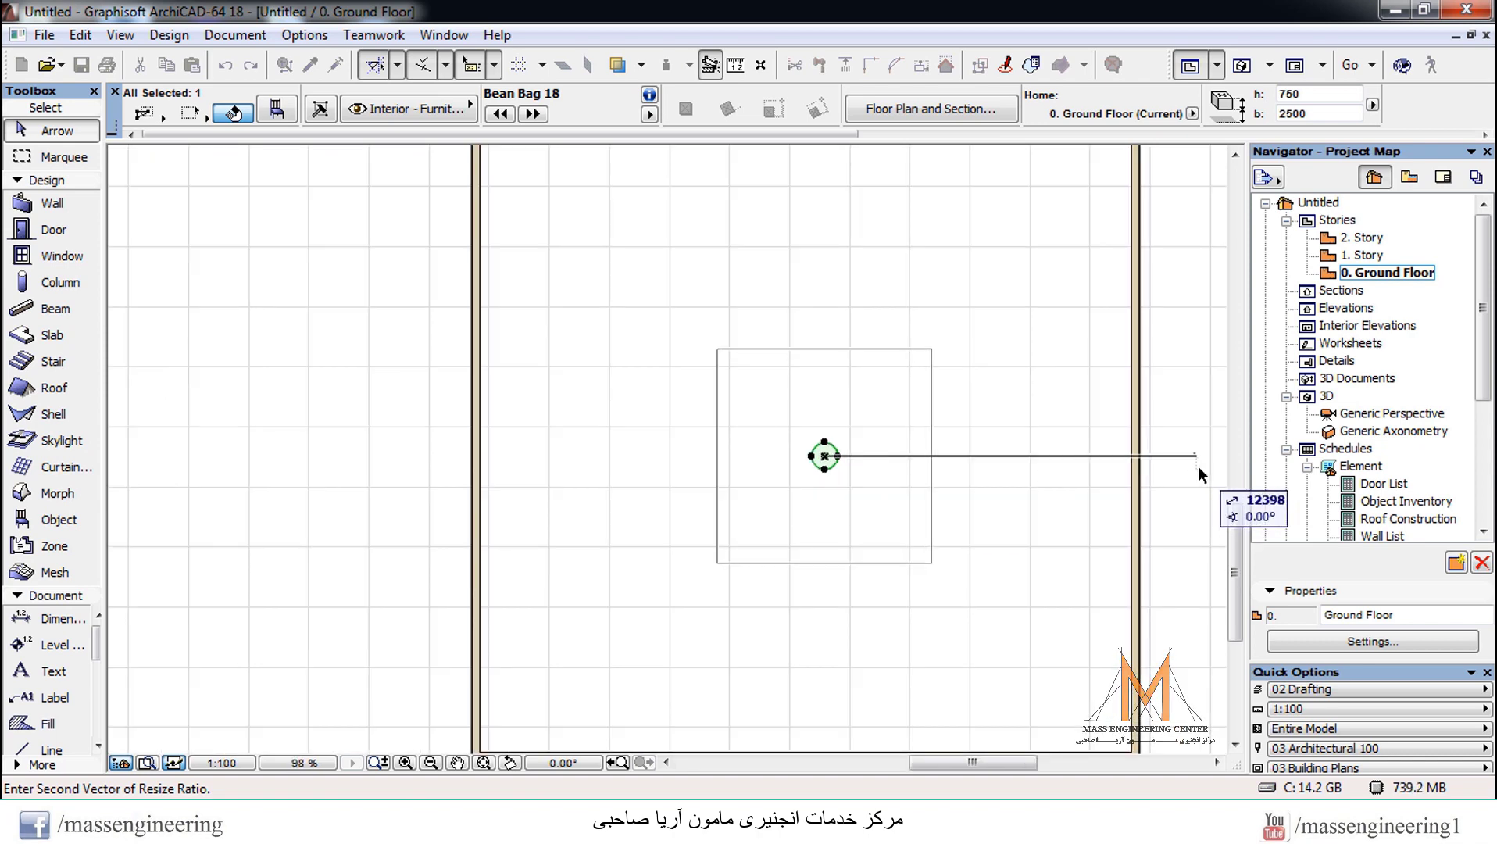
left_click(1205, 465)
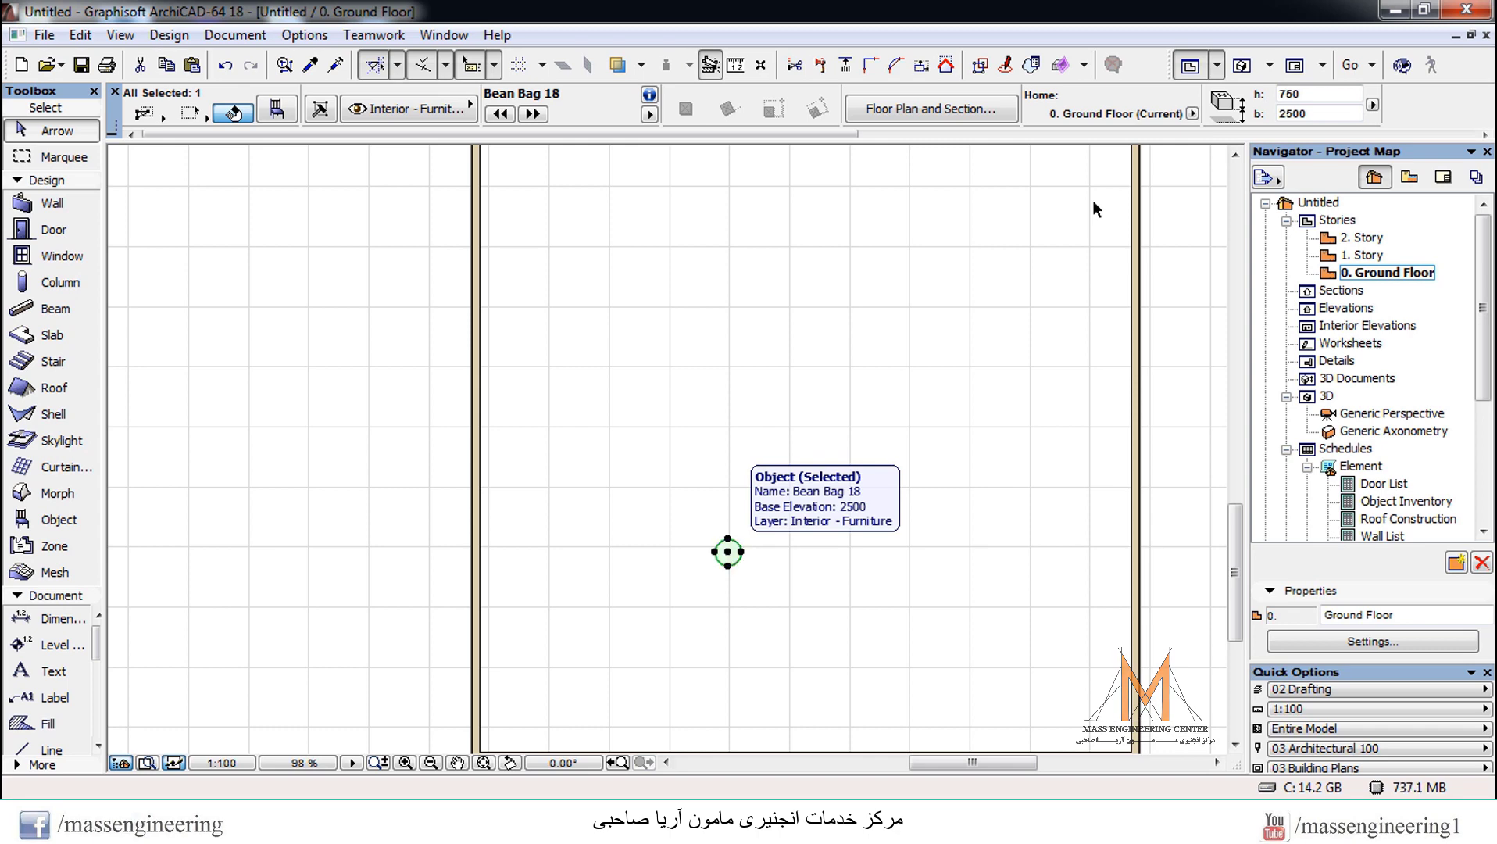
Show the bean bag in 3D, set its height to 5000 mm and orbit around it
left_click(1243, 65)
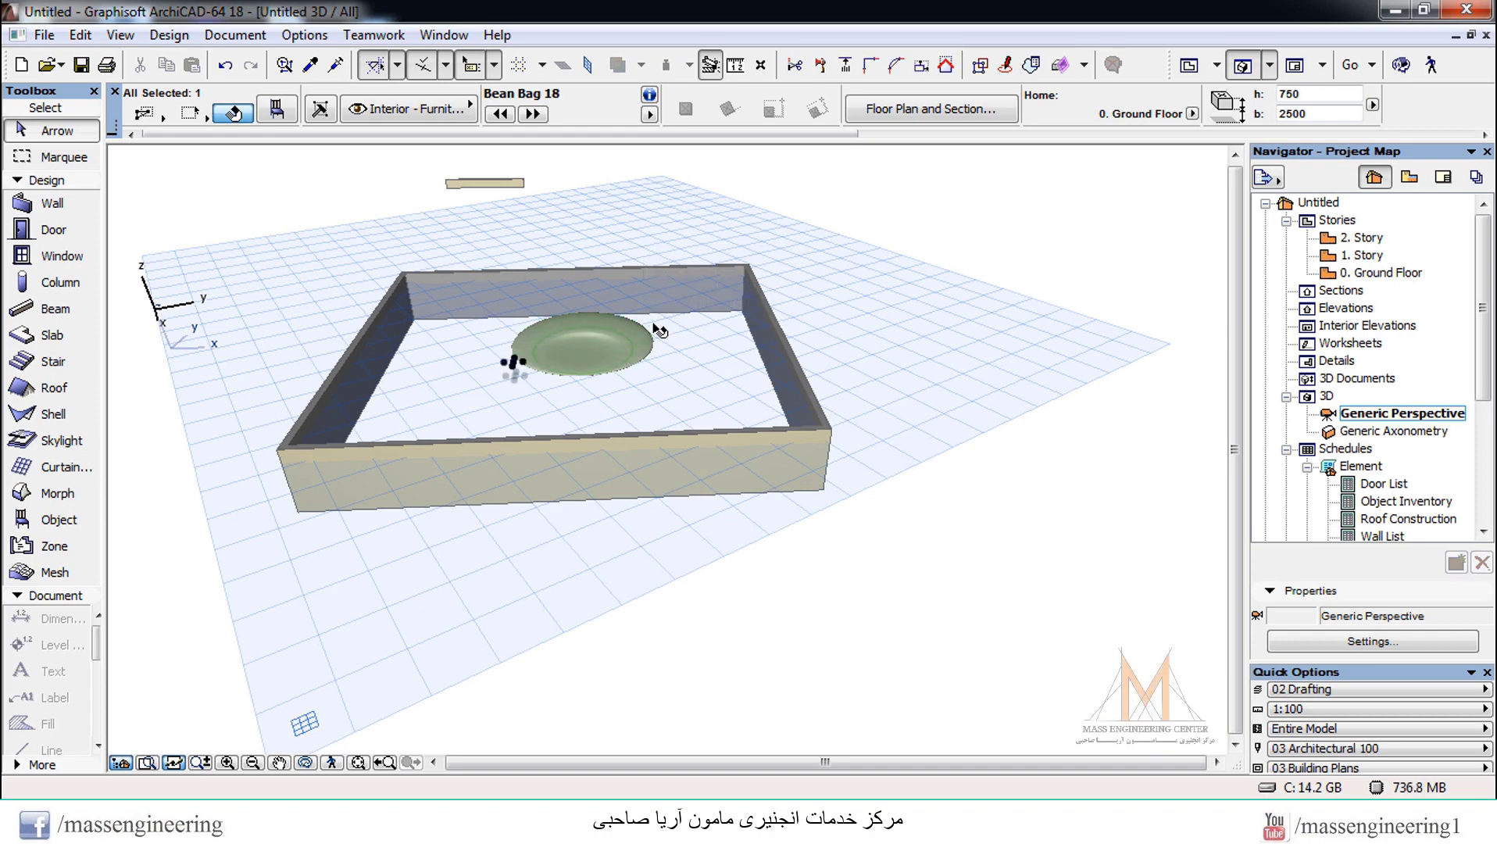
right_click(628, 356)
left_click(672, 303)
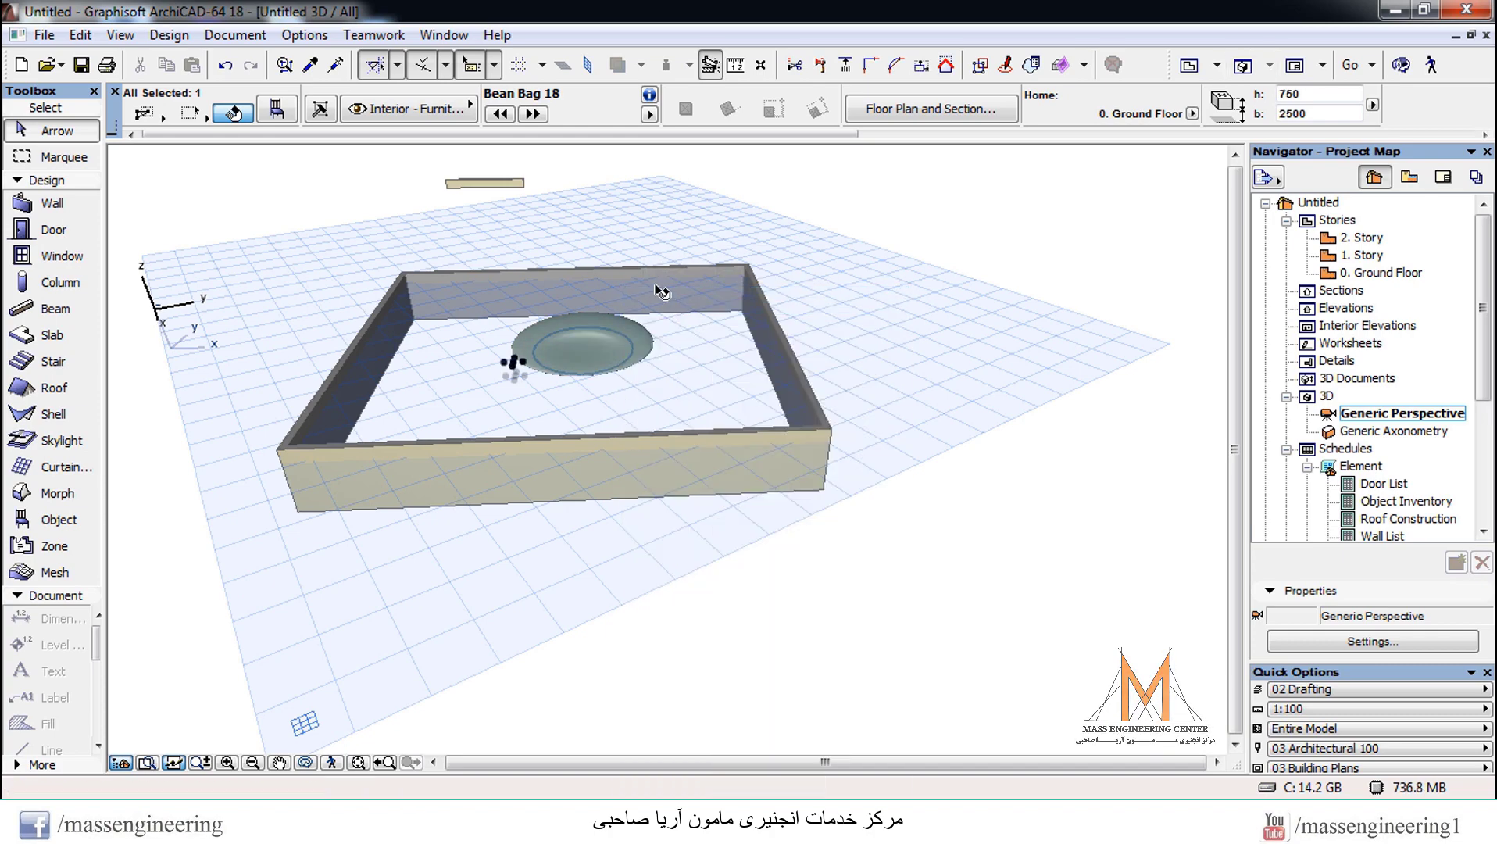
left_click(837, 238)
double_click(837, 239)
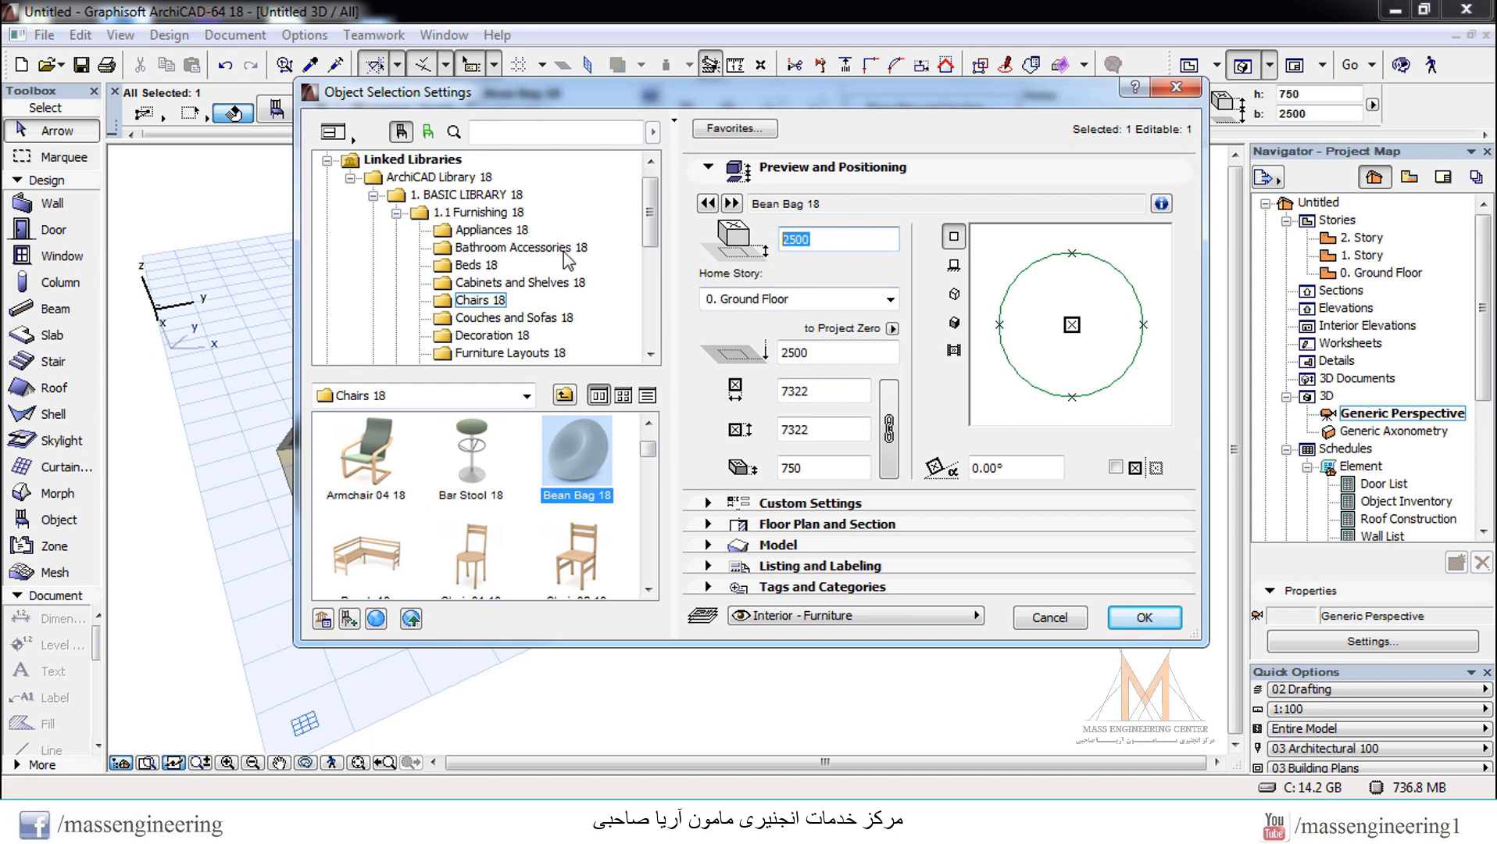
double_click(805, 467)
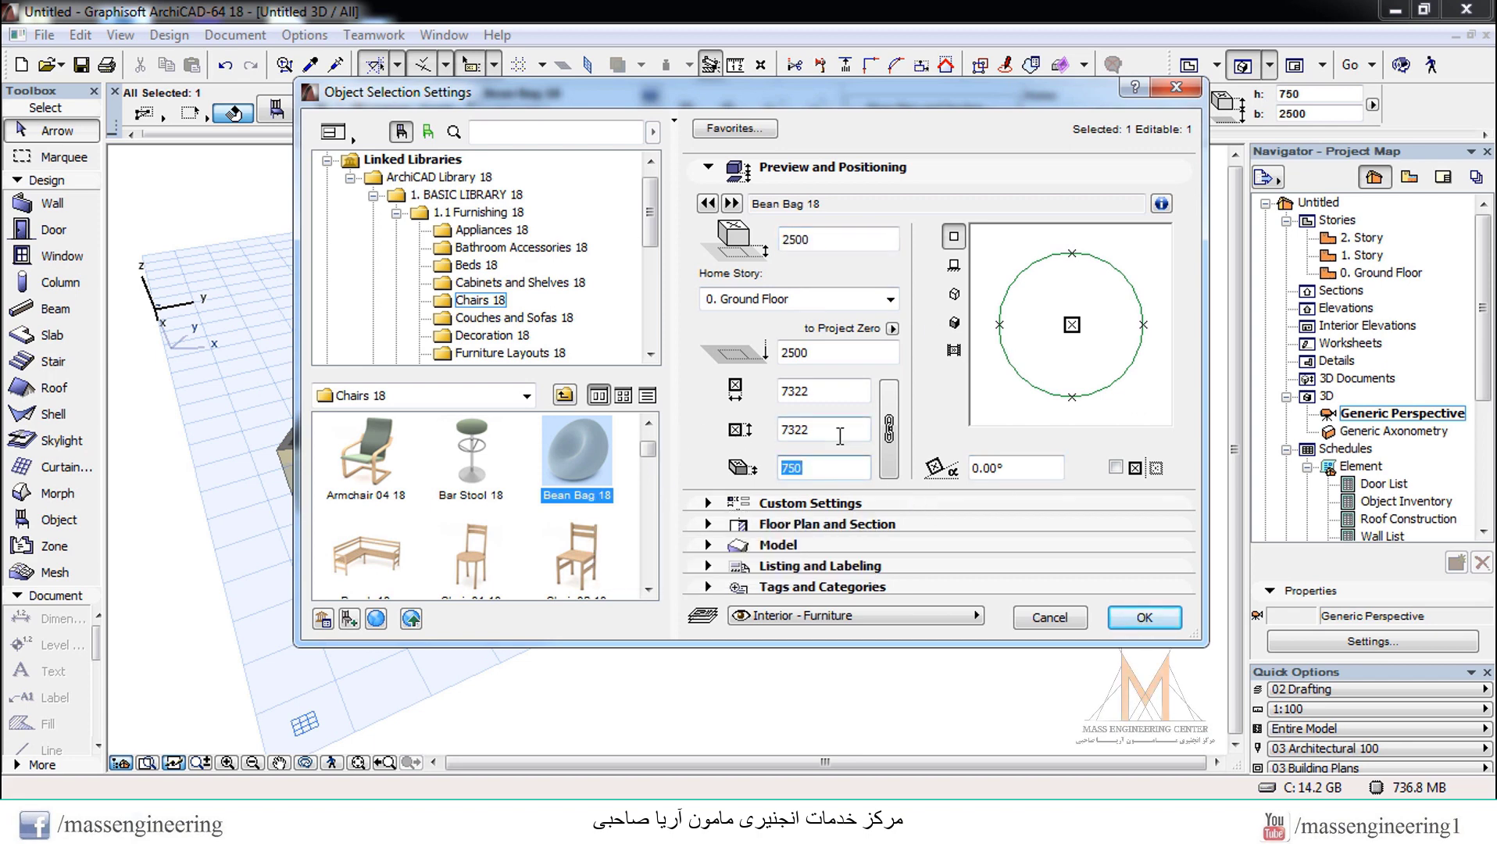
left_click(828, 469)
key("BackSpace")
key("BackSpace")
key("BackSpace")
type("5000")
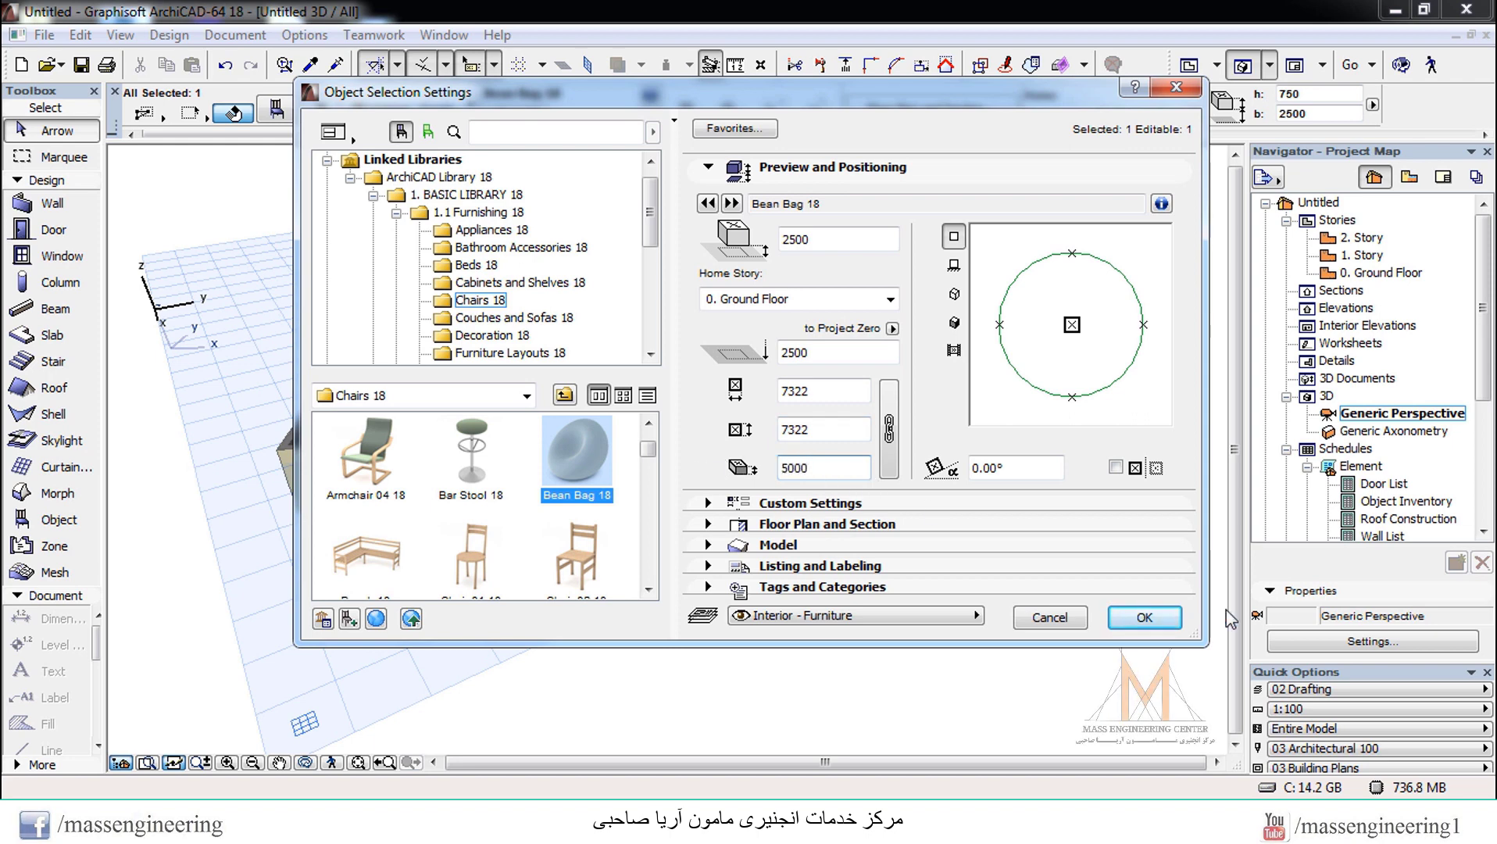
left_click(1143, 617)
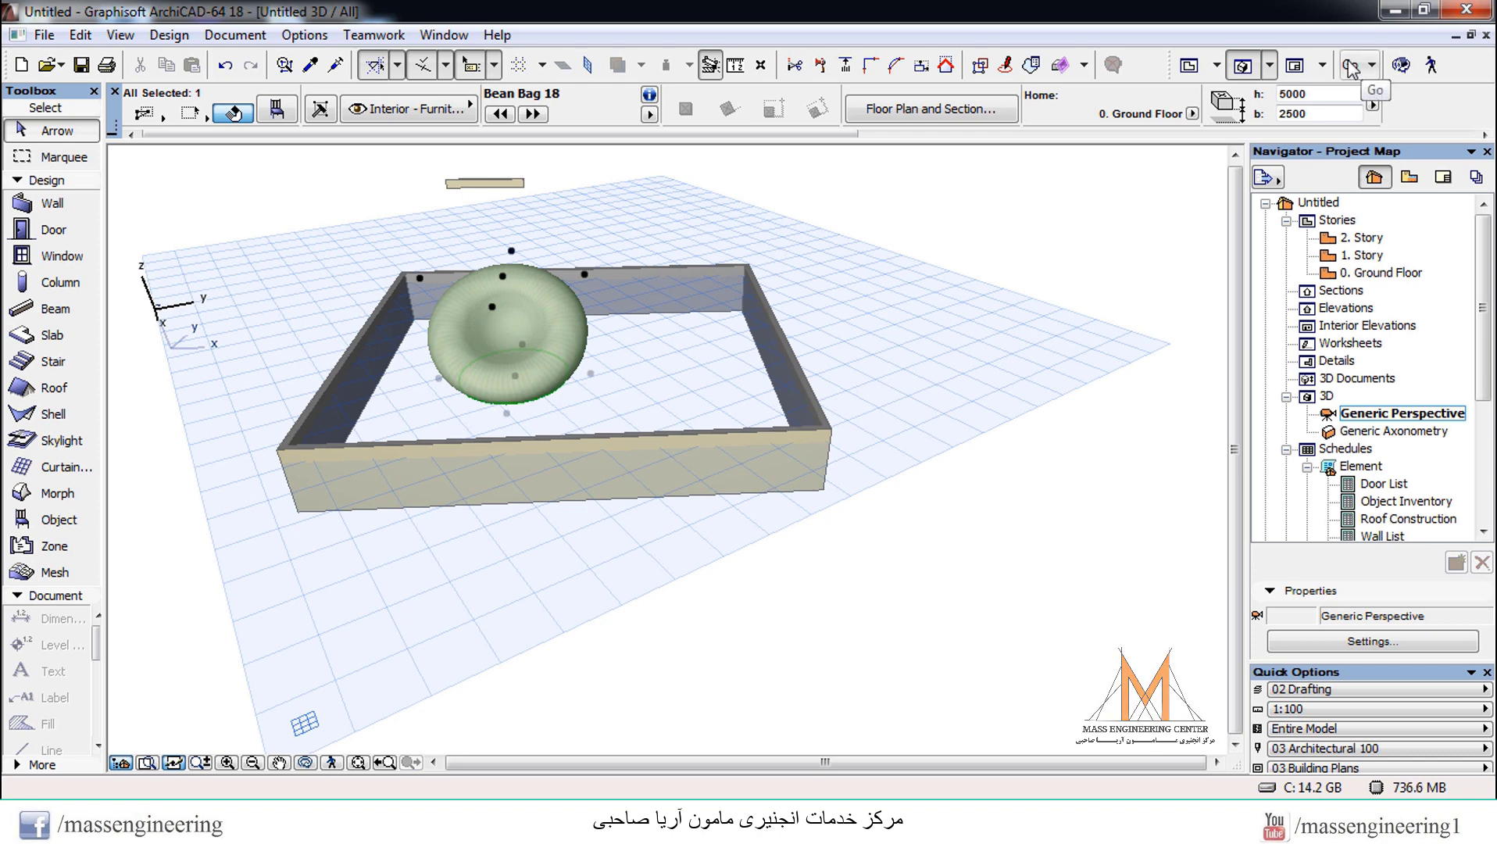
left_click(1402, 65)
left_click_drag(628, 377, 1102, 354)
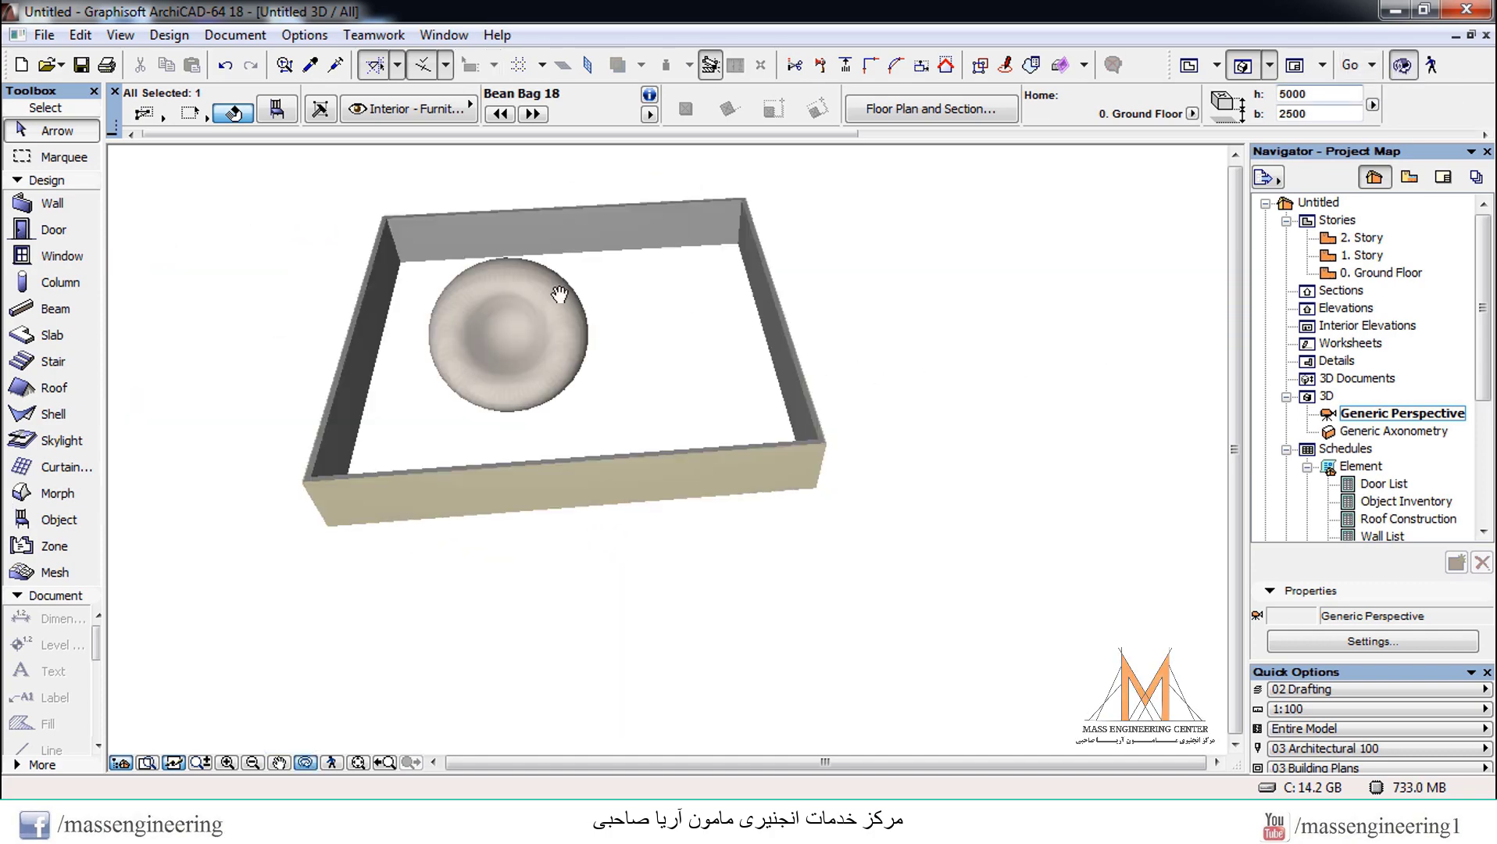
Return to the Ground Floor plan and delete the enlarged bean bag from the room
key("F2")
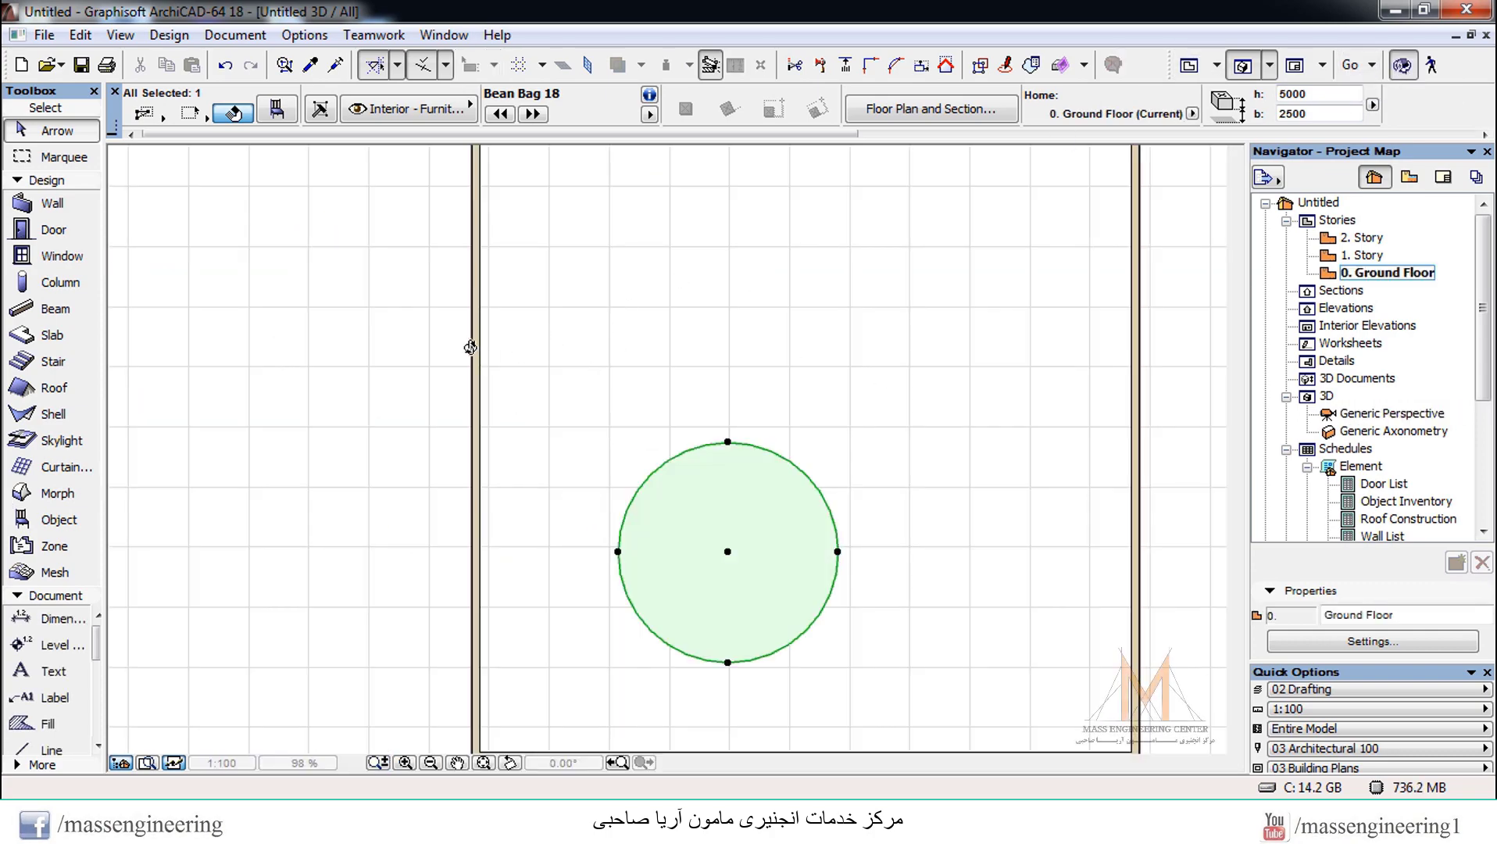
scroll(856, 348, "down", 2)
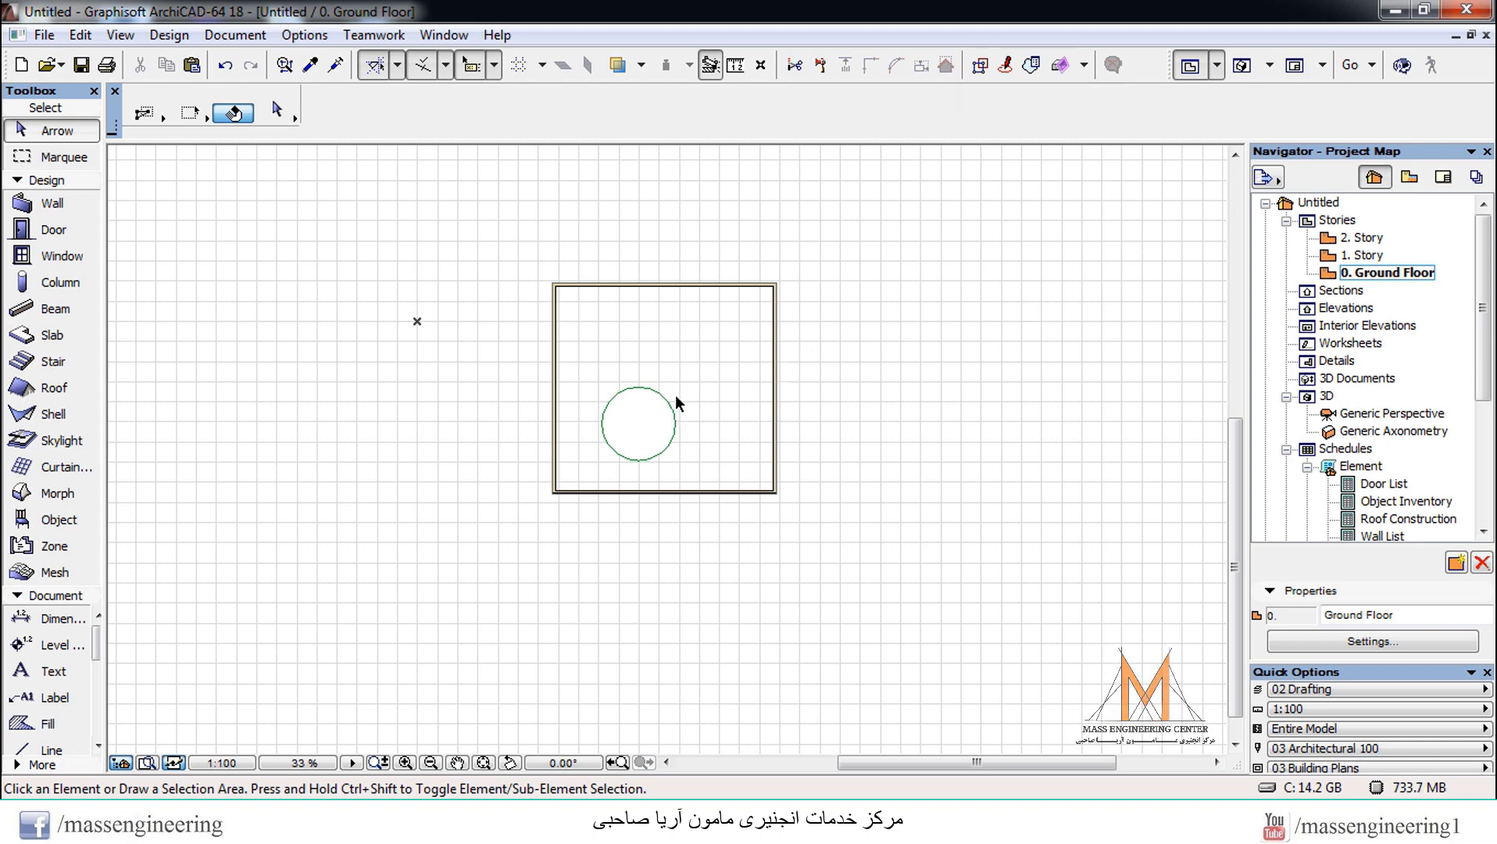
left_click_drag(675, 394, 629, 436)
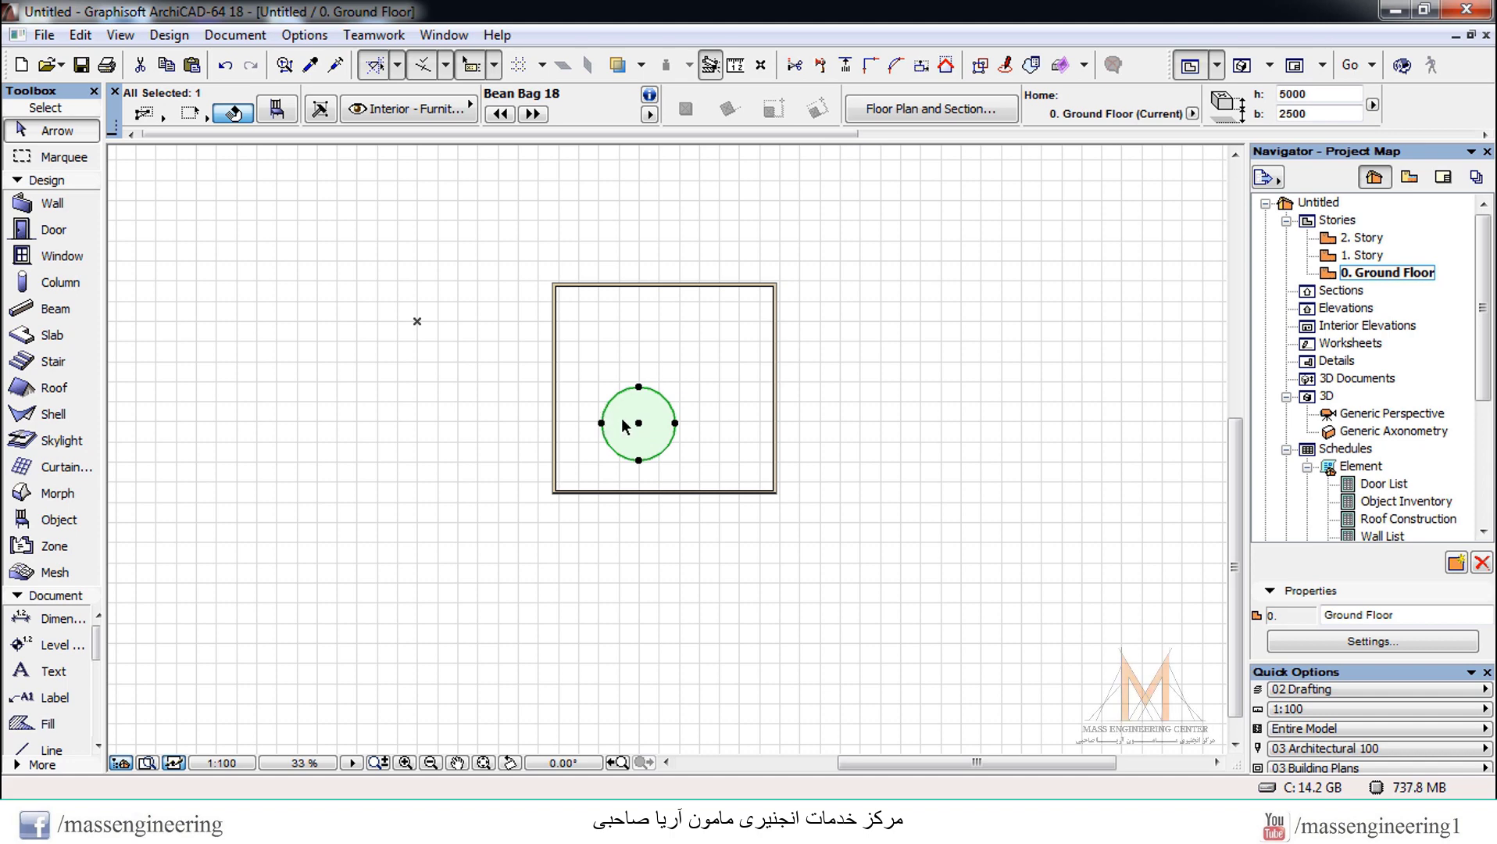
key("Delete")
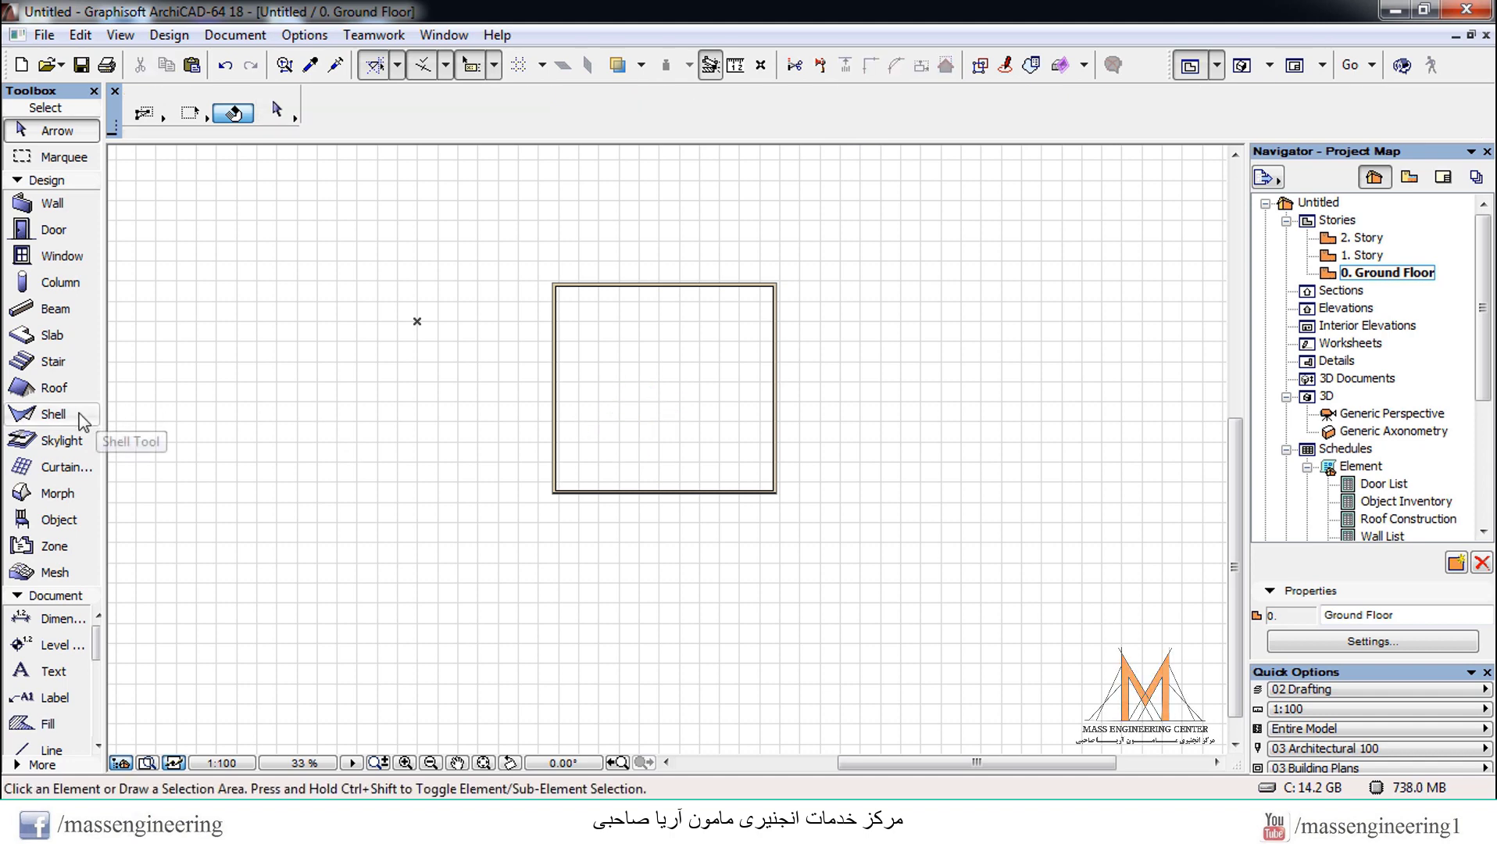
Draw a rectangular hip roof over the room with its outline slightly outside the walls, and orbit around it in 3D
left_click(53, 387)
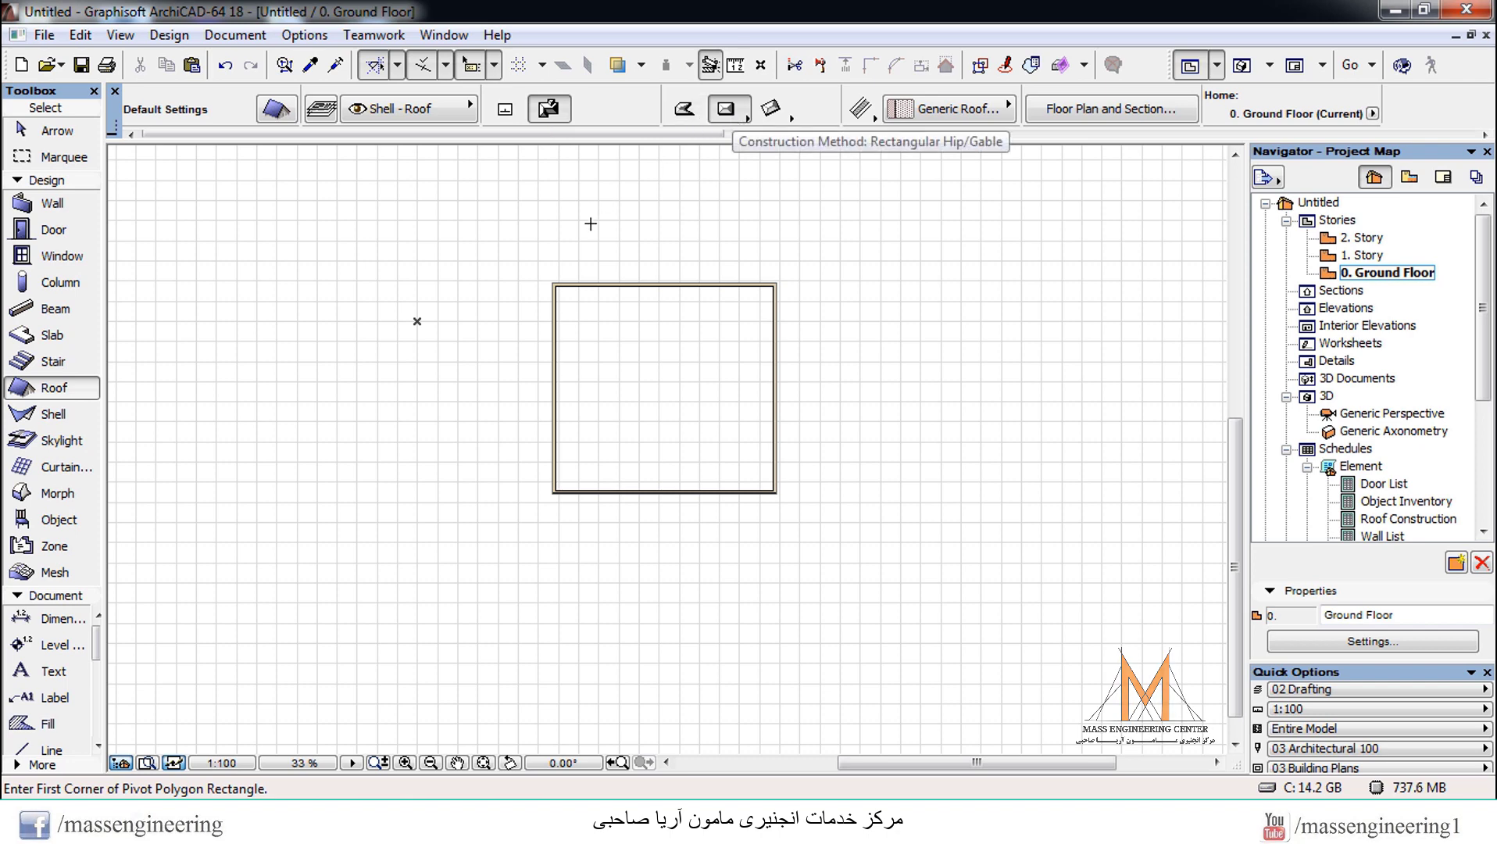
left_click(541, 270)
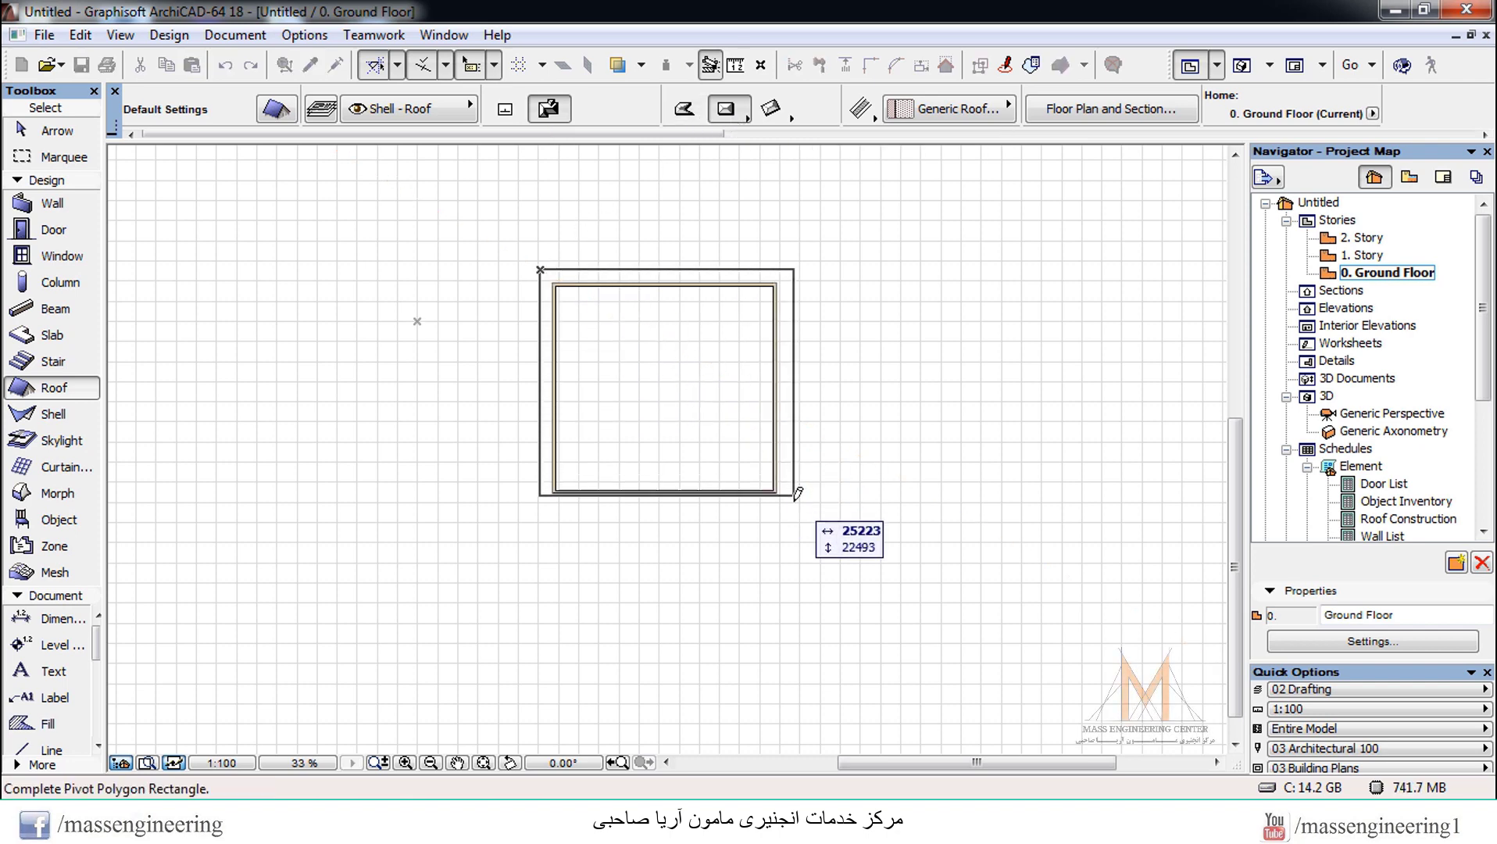
left_click(800, 506)
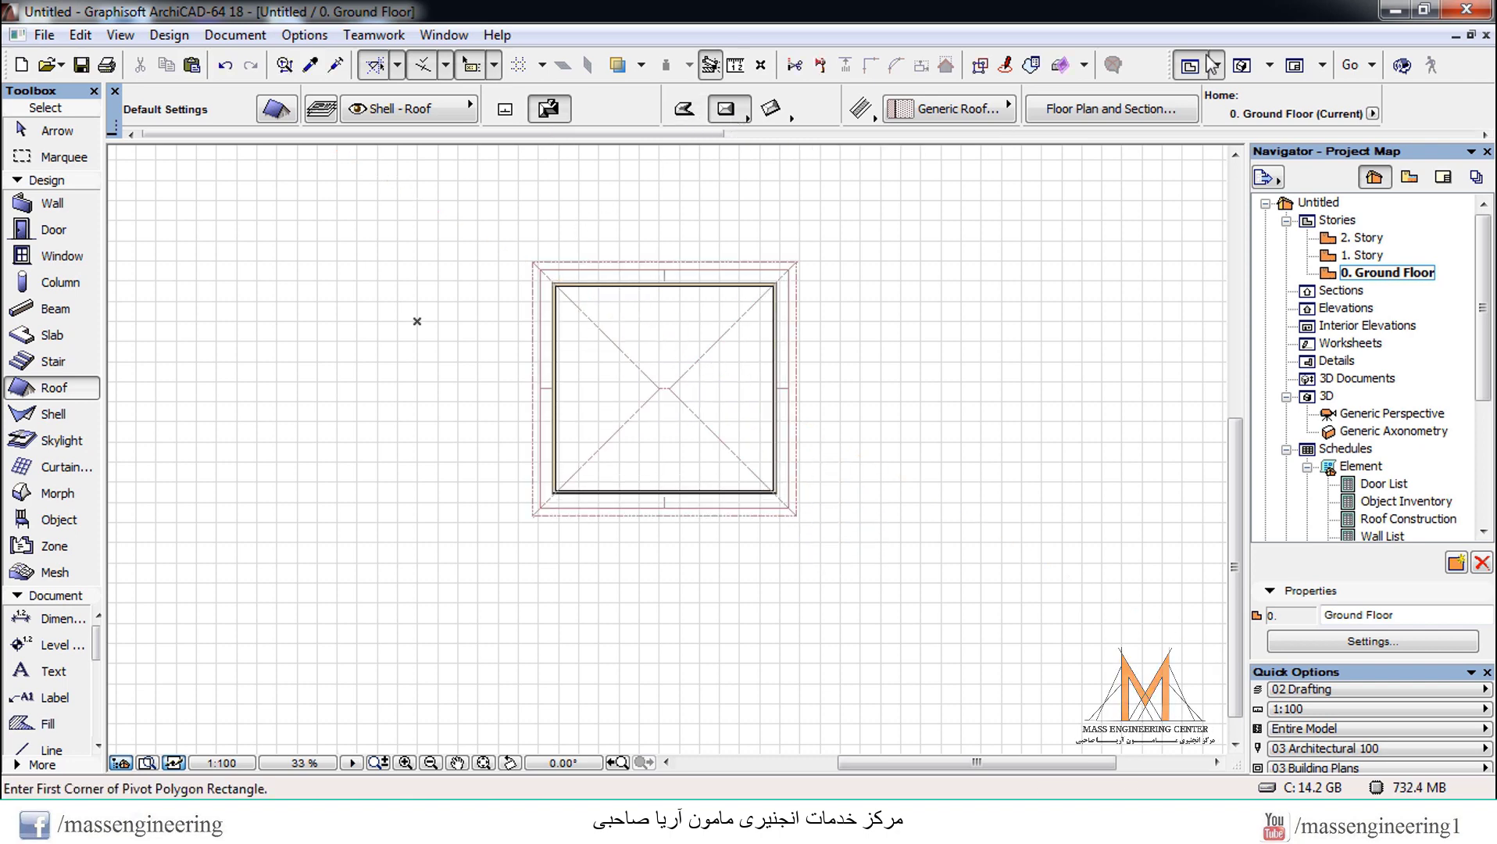
left_click(1243, 67)
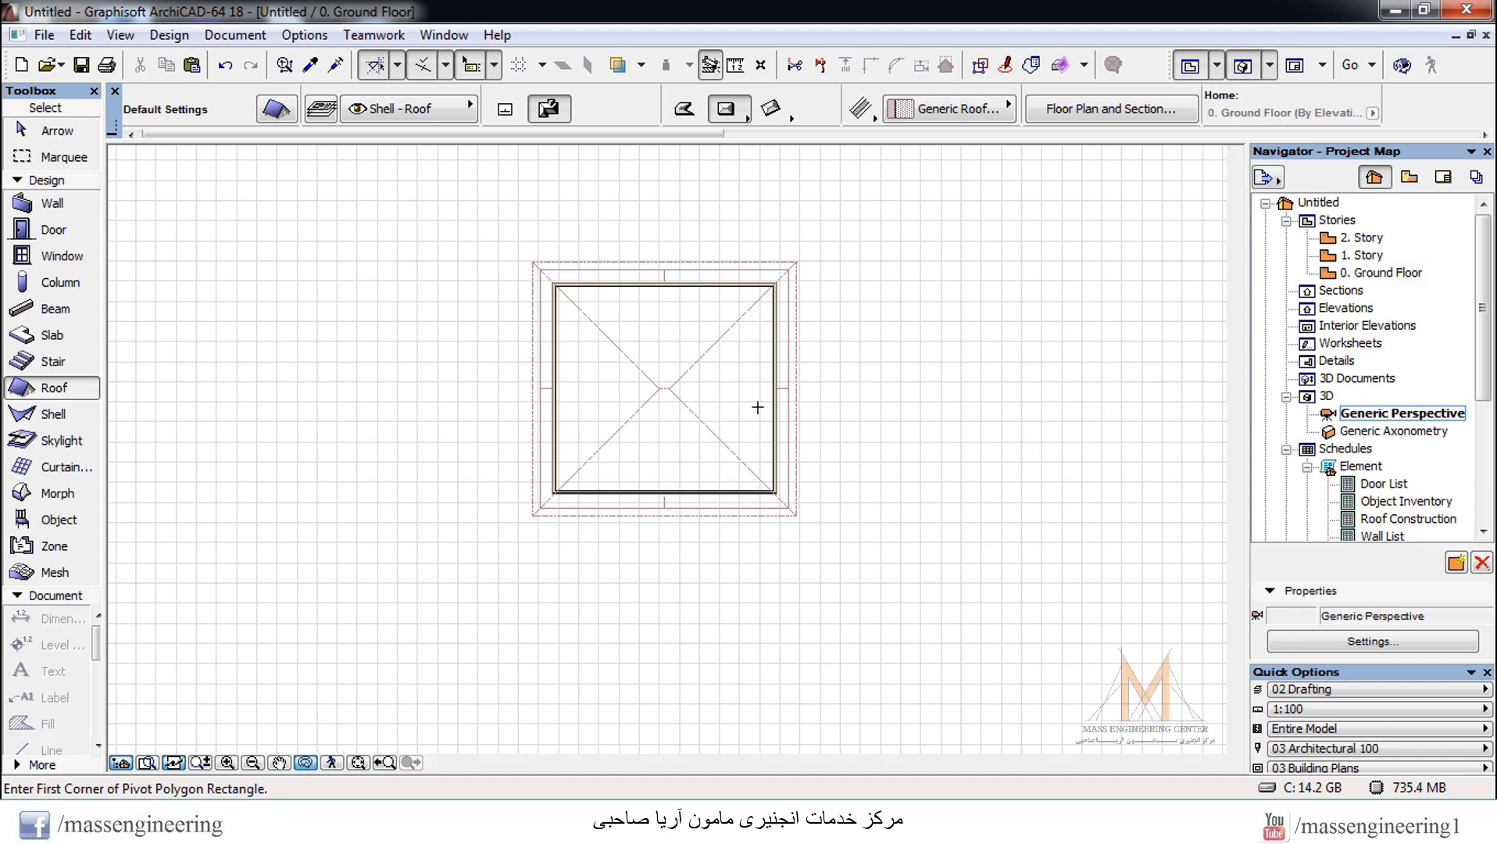
middle_click_drag(668, 444, 882, 297, "shift")
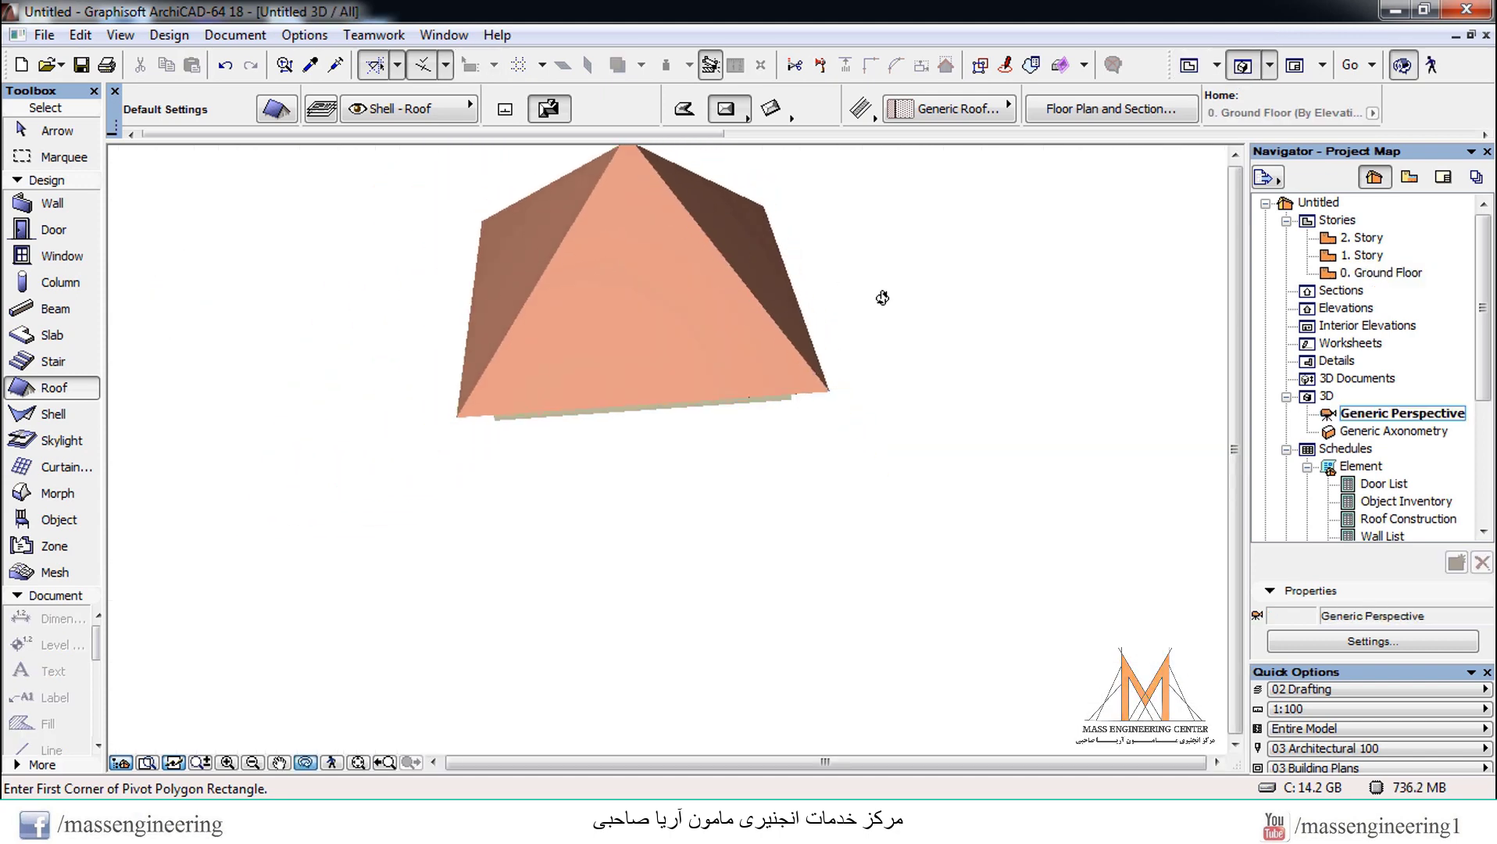
middle_click_drag(705, 351, 771, 280, "shift")
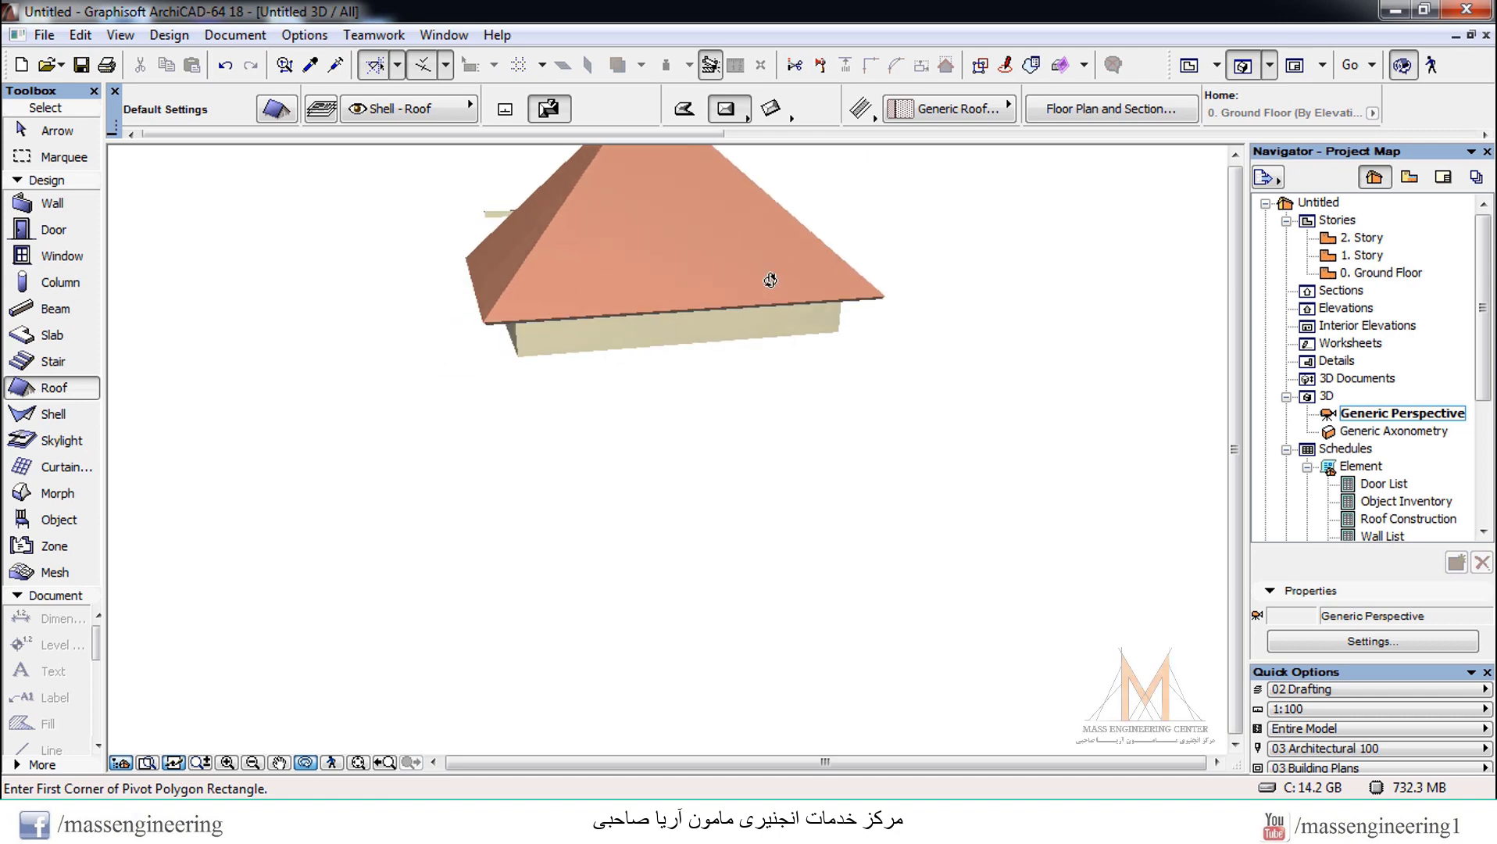
Unlink the tops of the four room walls from the story above and set their height to 6000 mm
left_click(43, 132)
key("ctrl+a")
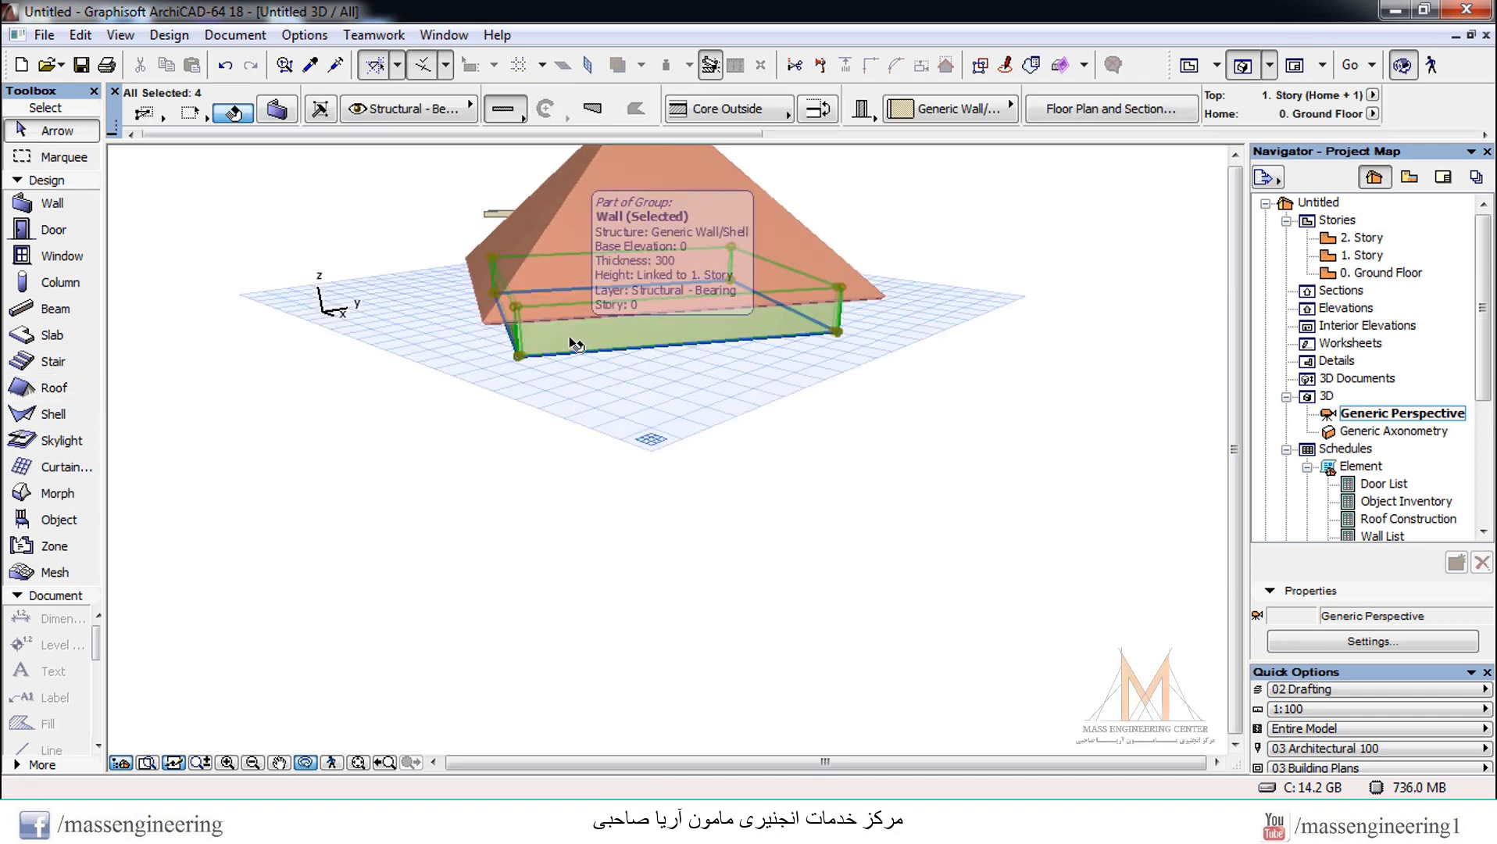
right_click(576, 344)
left_click(625, 332)
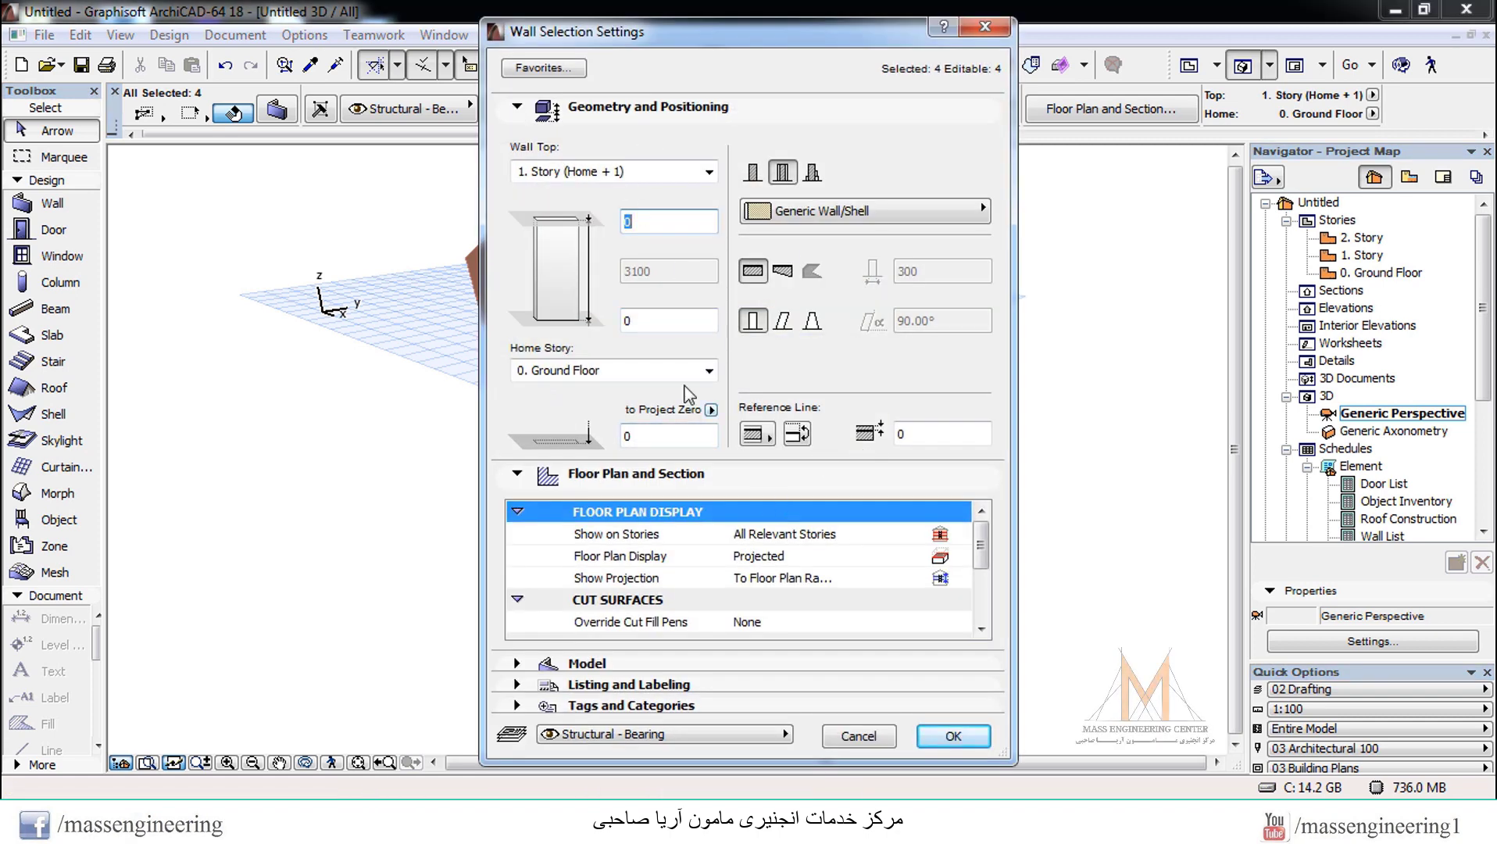
left_click(664, 171)
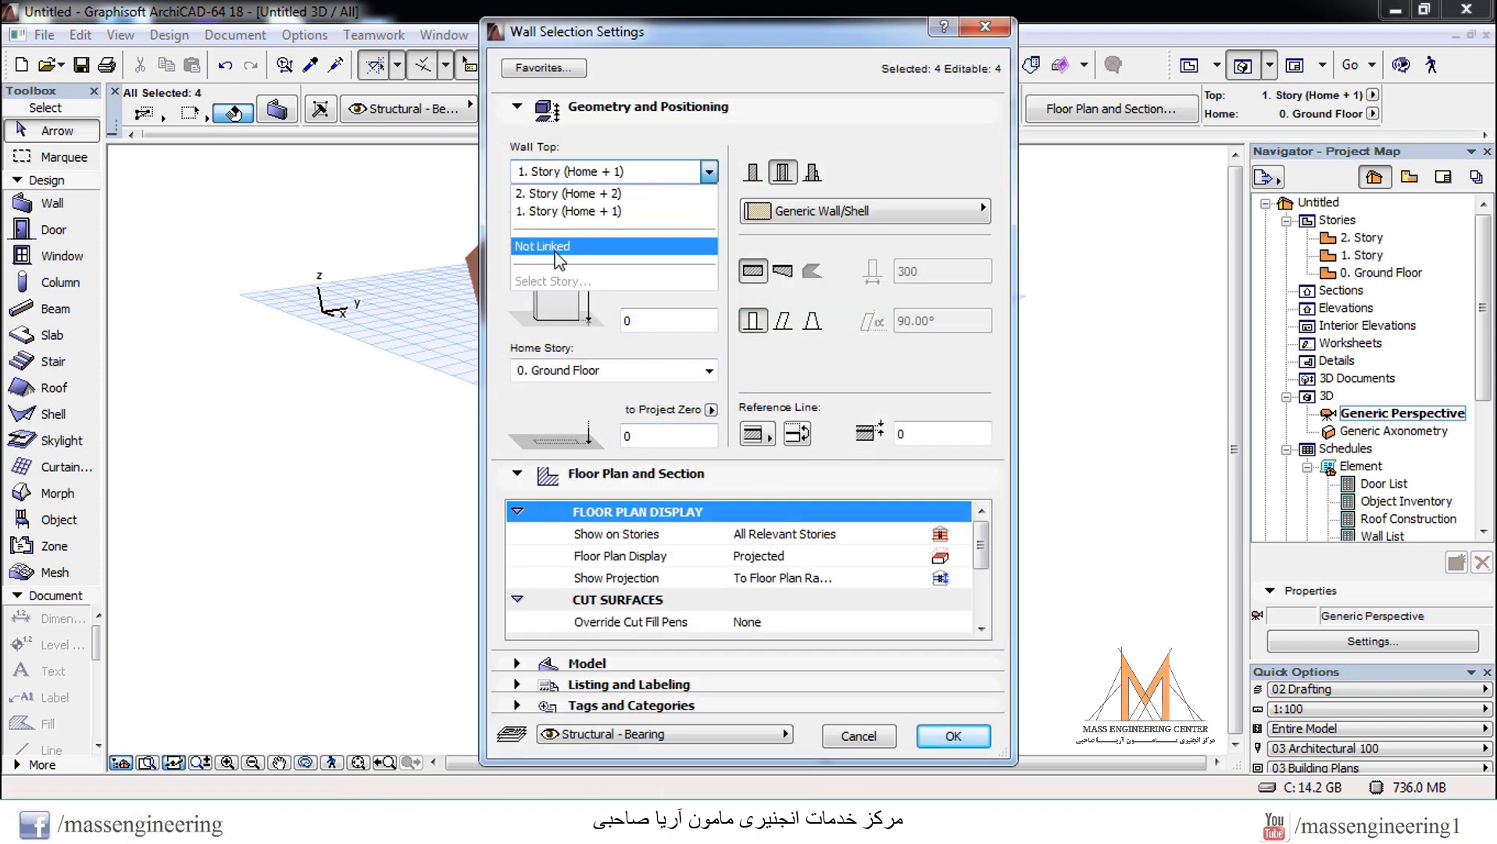
left_click(593, 240)
left_click(662, 270)
type("6000")
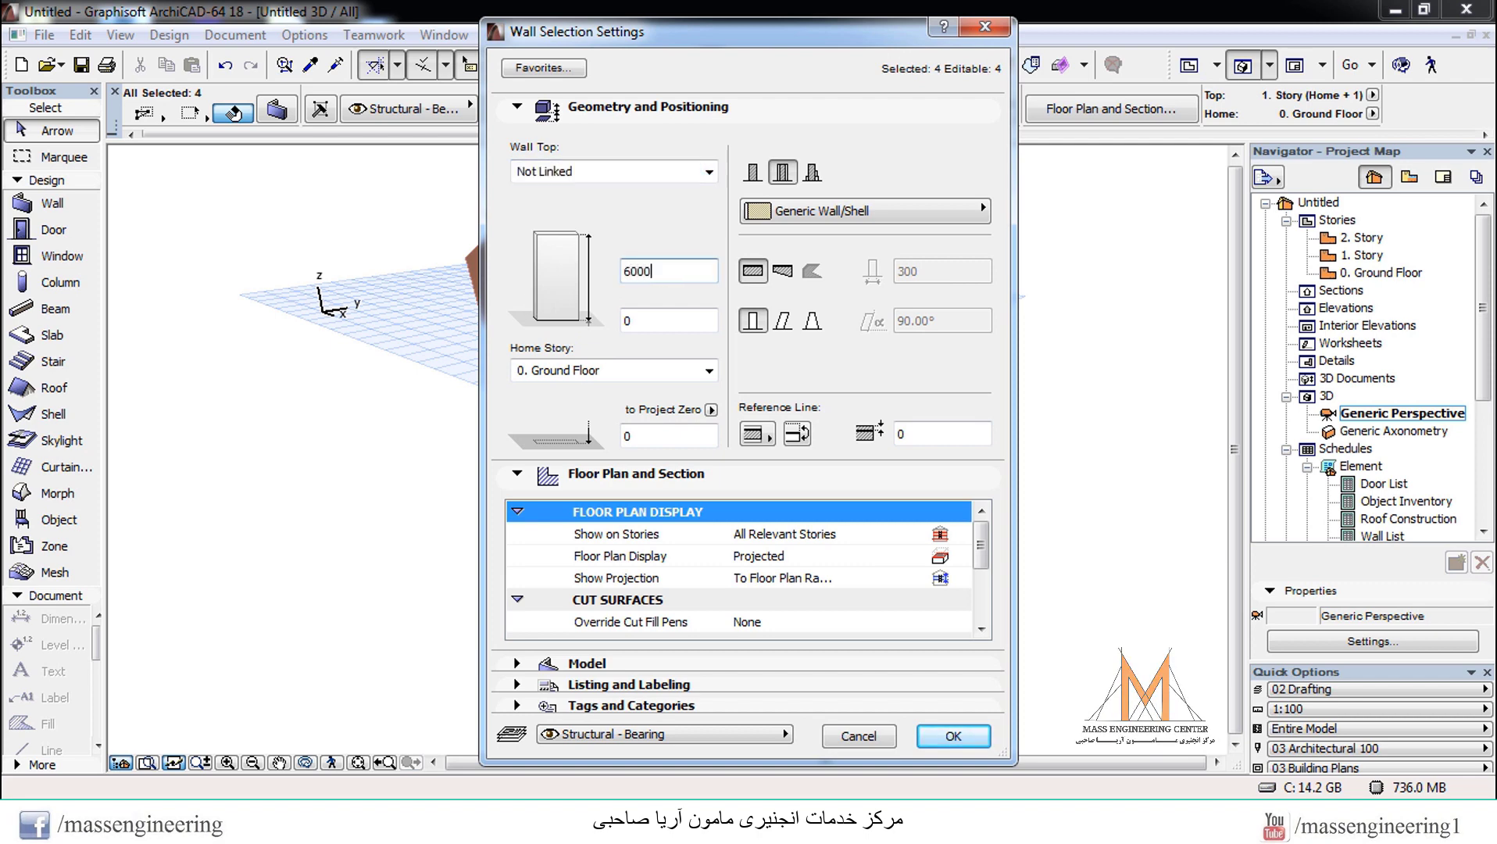
left_click(929, 742)
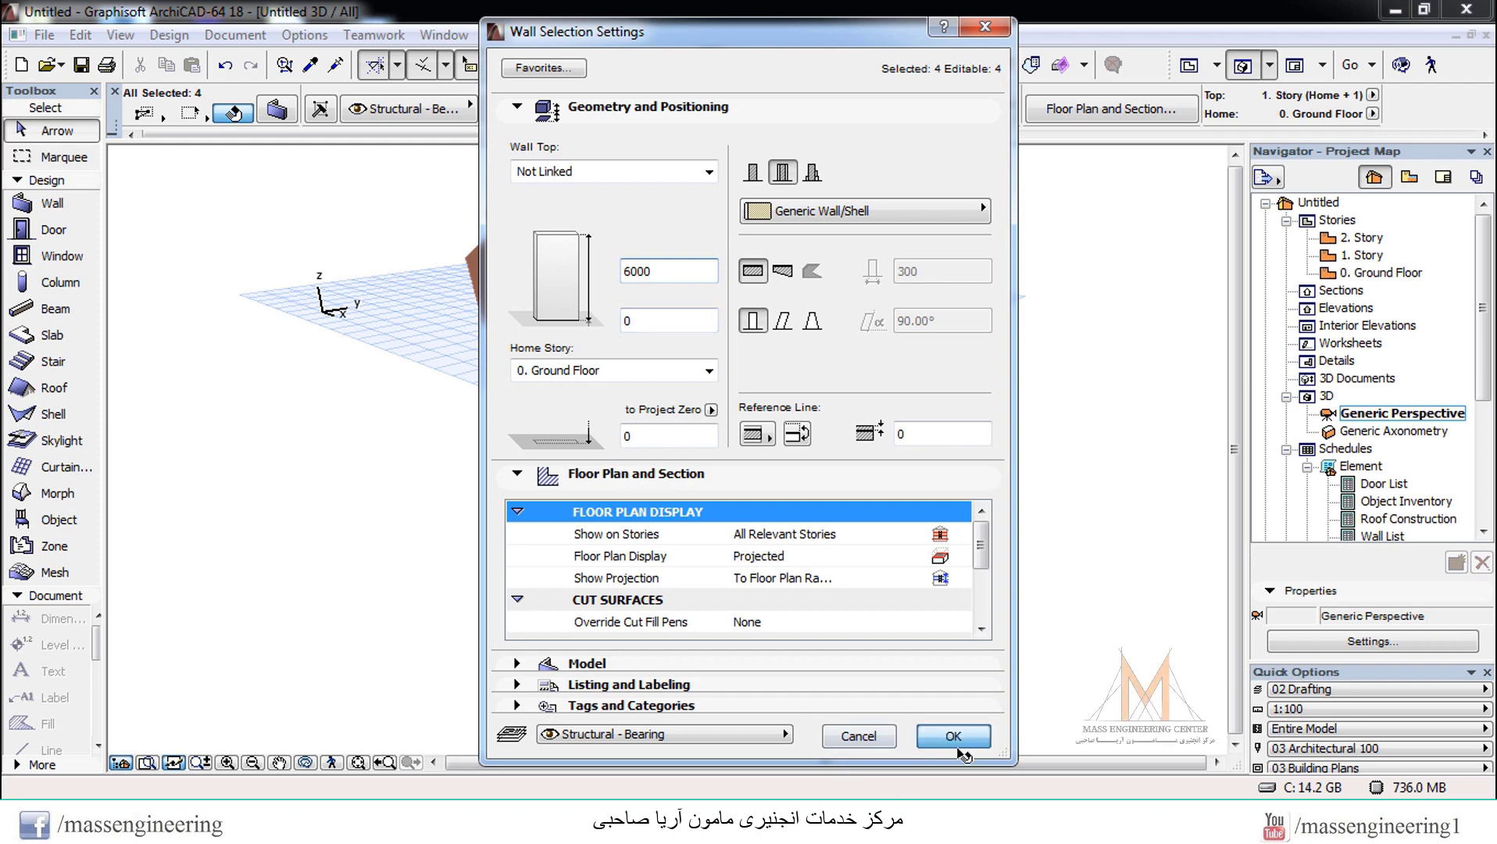
left_click(832, 539)
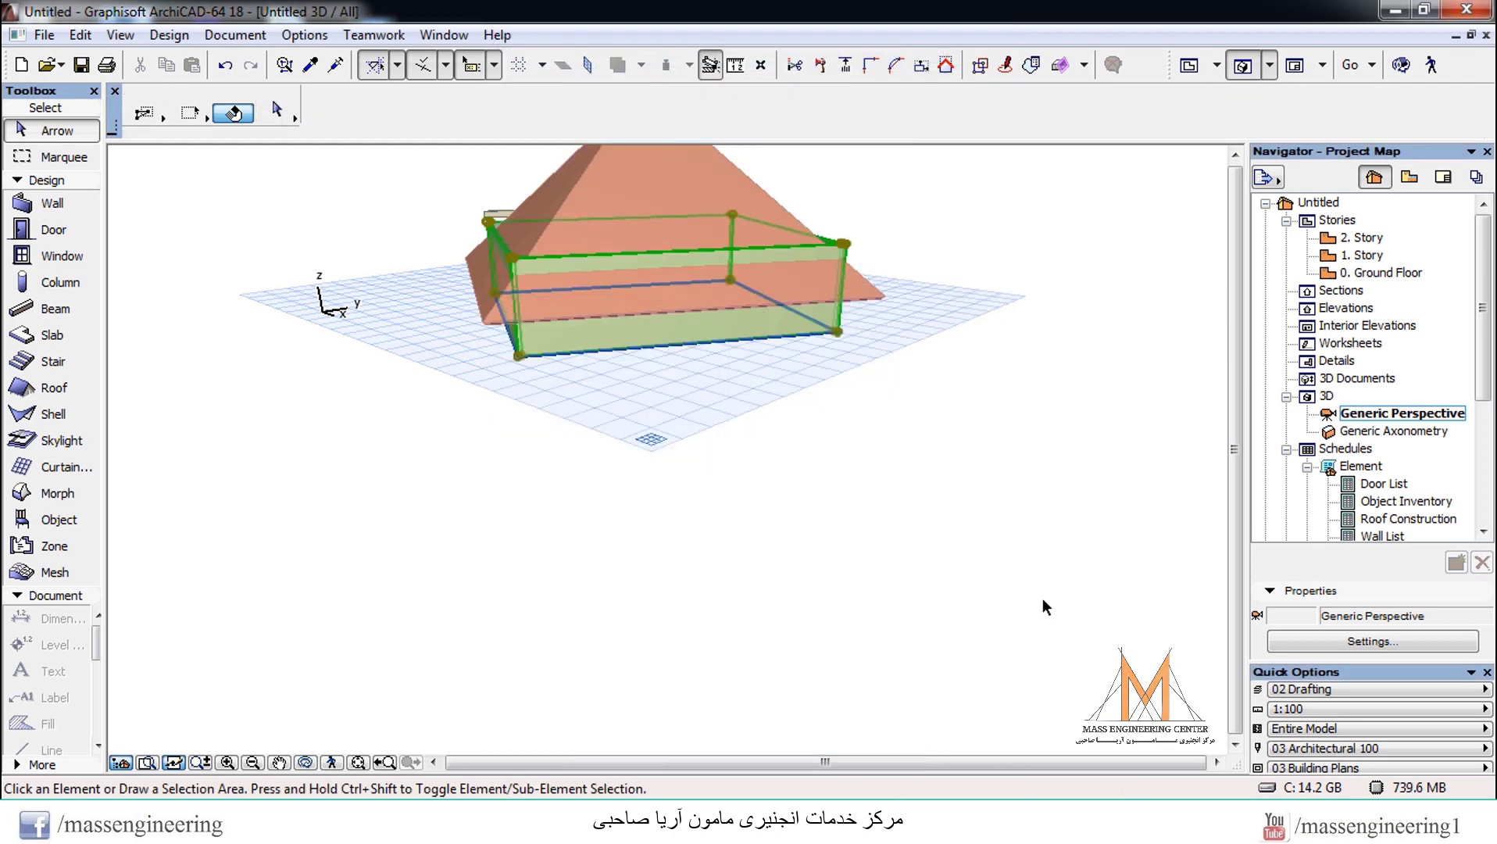
left_click(1401, 65)
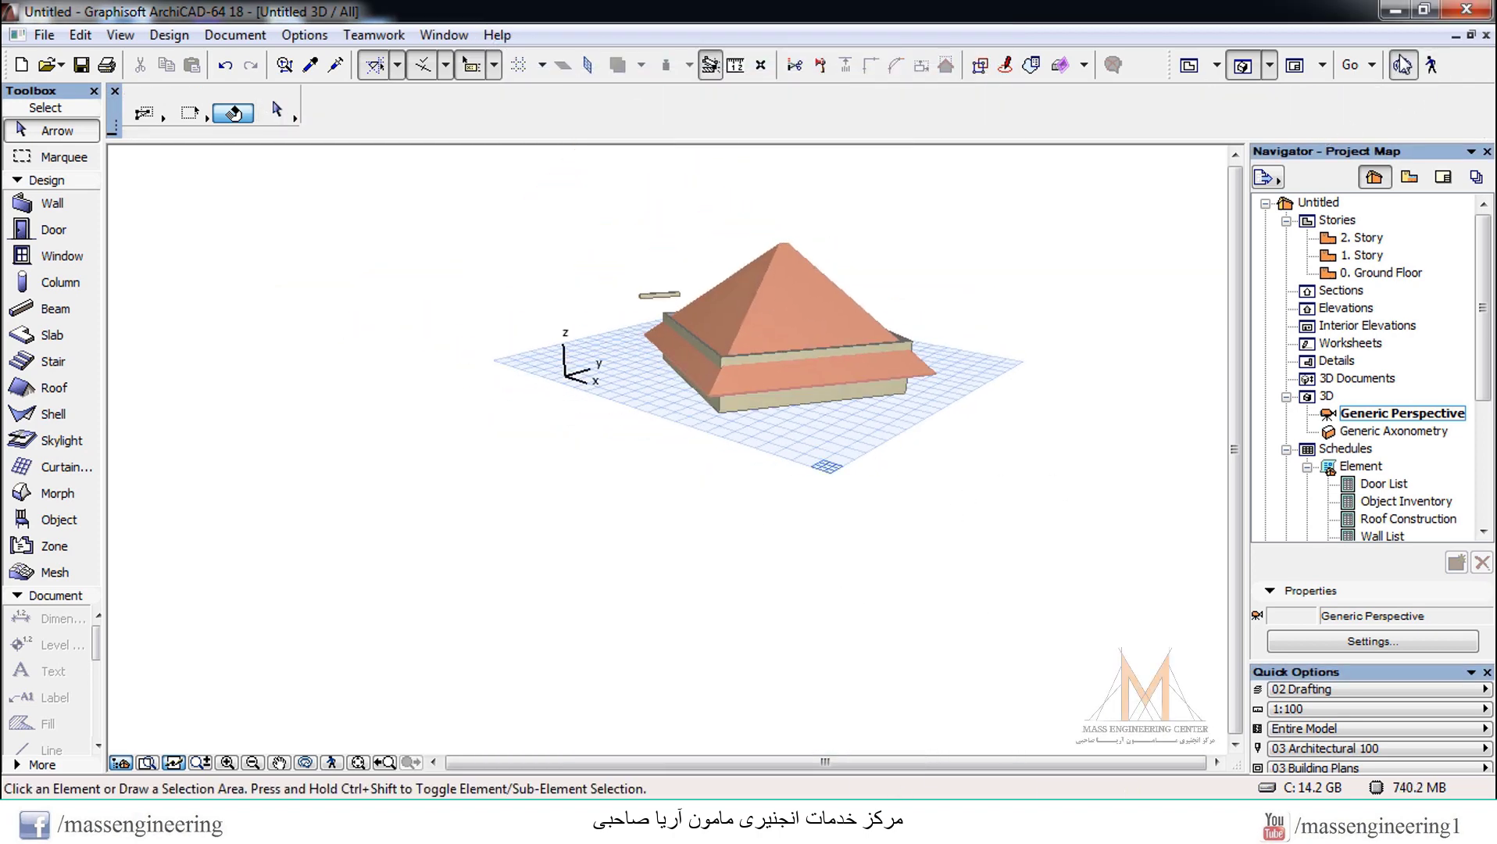
left_click_drag(649, 449, 1030, 399)
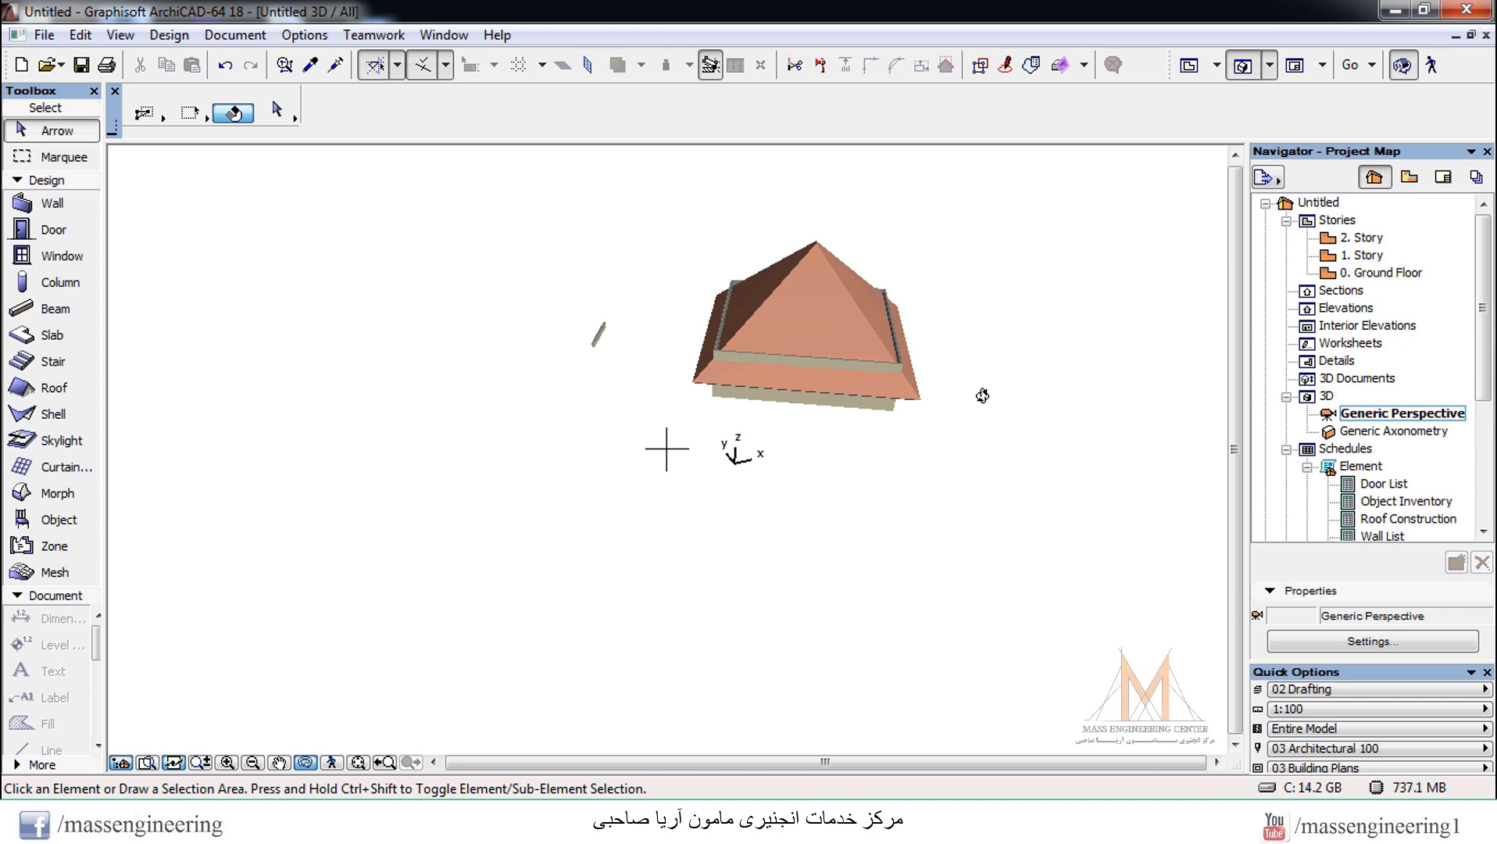
On the Ground Floor plan, trim the four room walls to the hip roof using the roof from the current selection, and show the model in 3D
left_click(1190, 67)
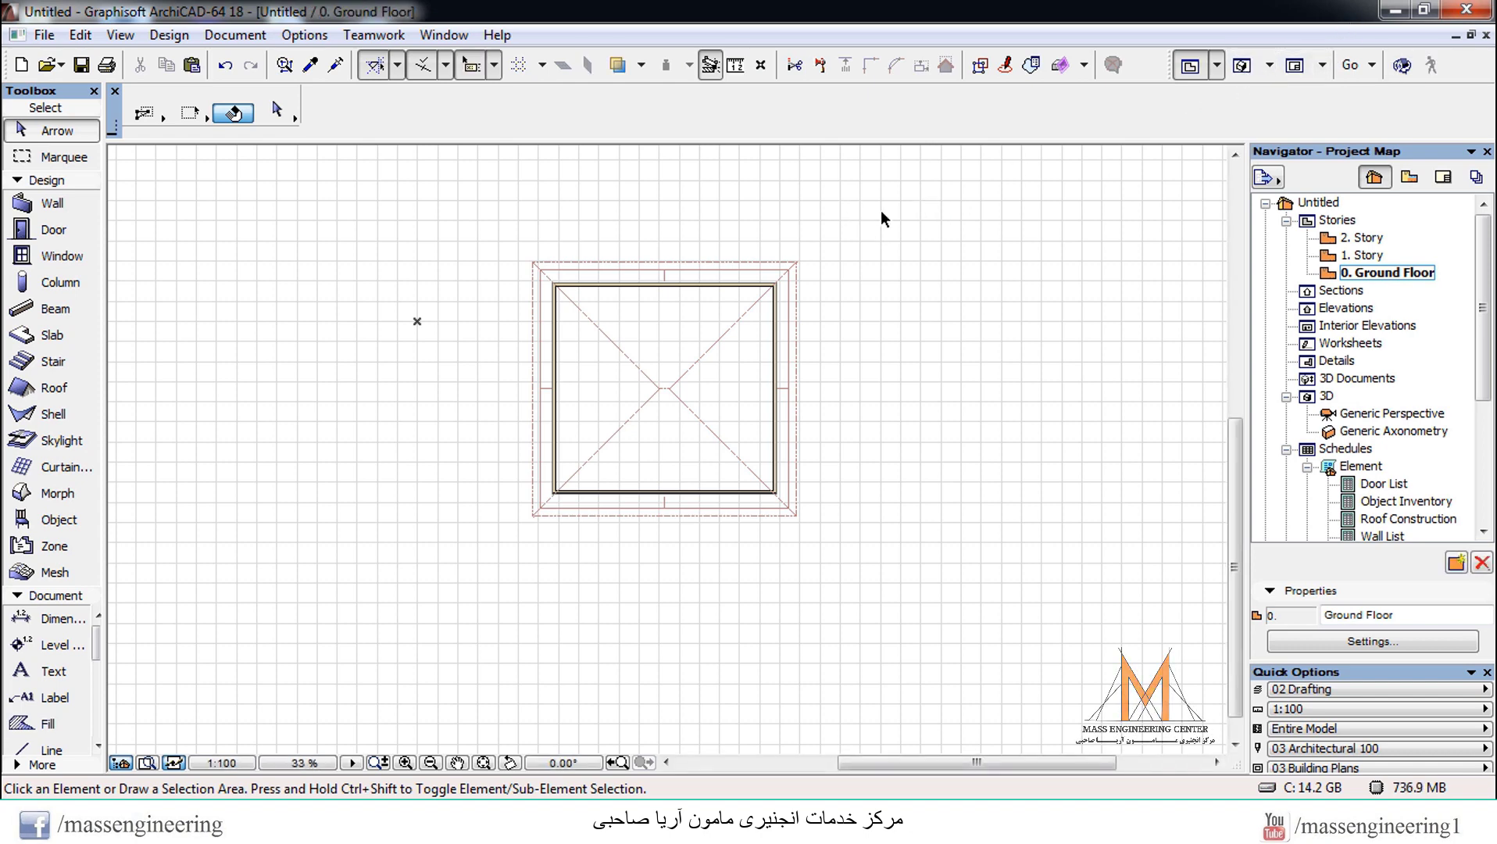
left_click_drag(881, 210, 483, 572)
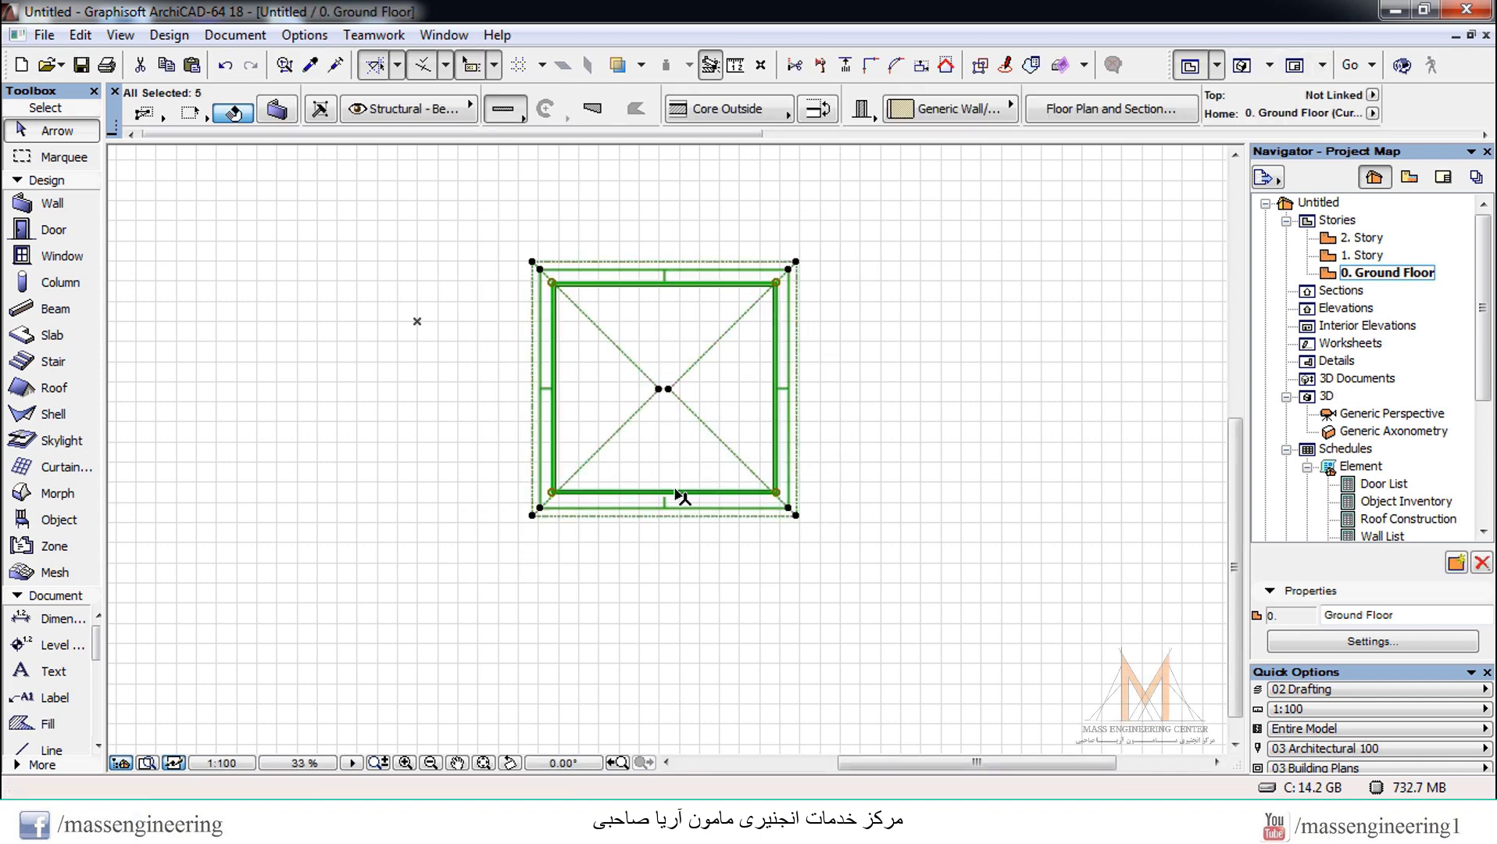
left_click(947, 67)
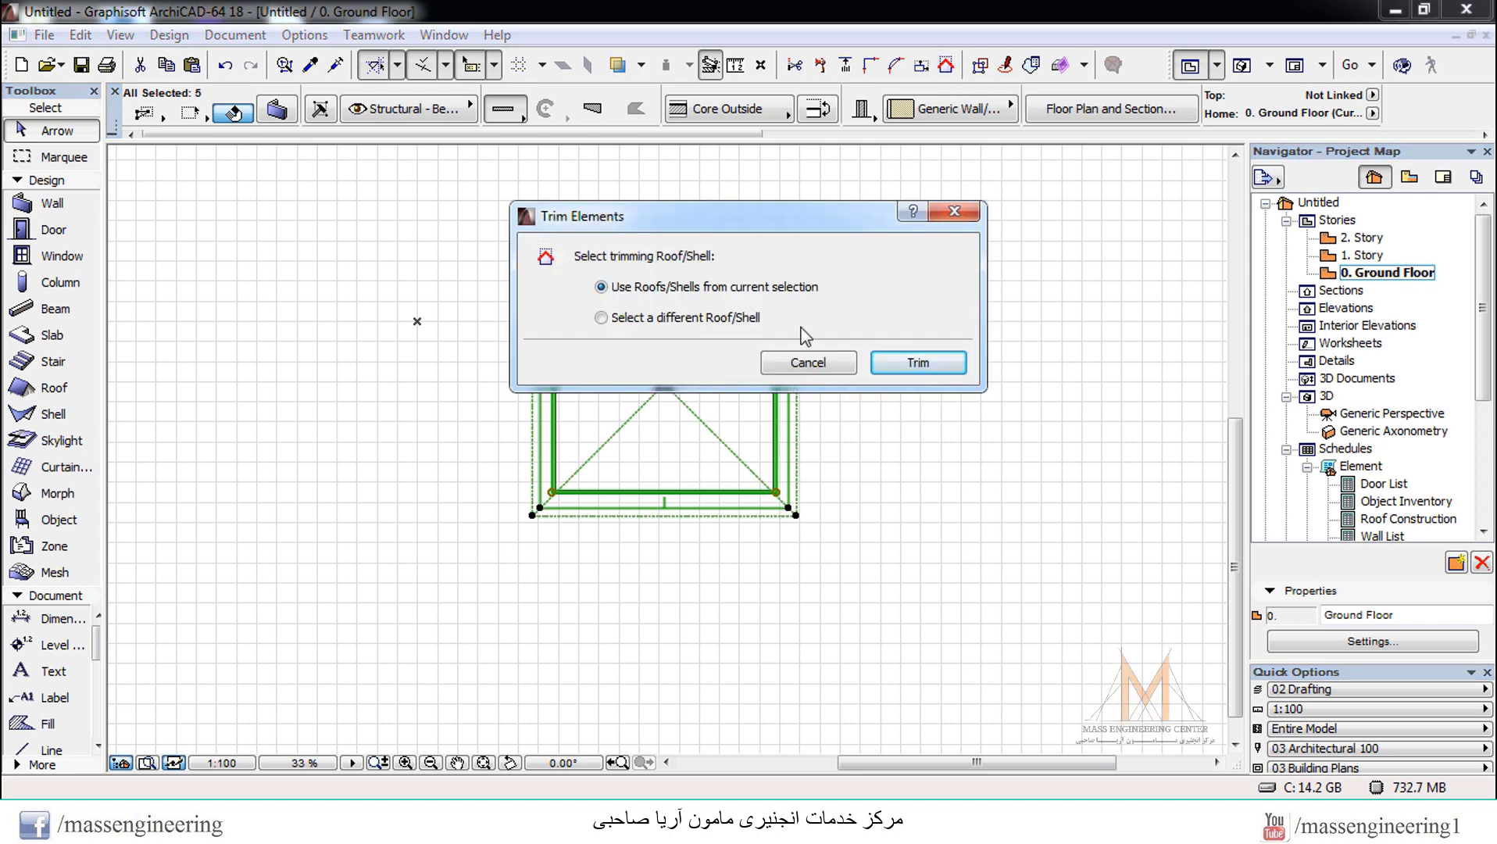
left_click(908, 359)
key("F3")
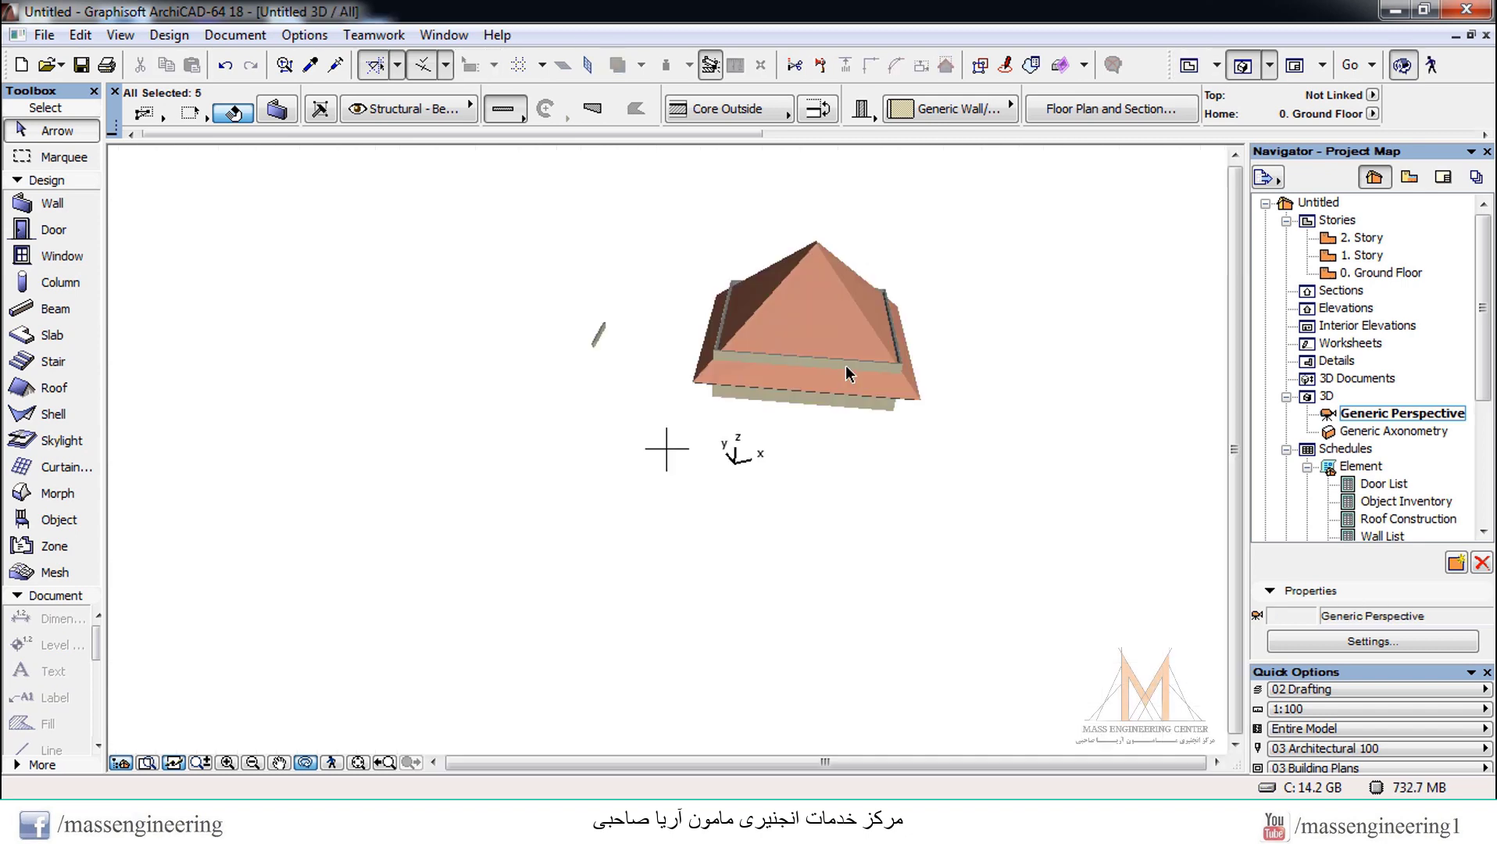
left_click_drag(837, 298, 875, 383)
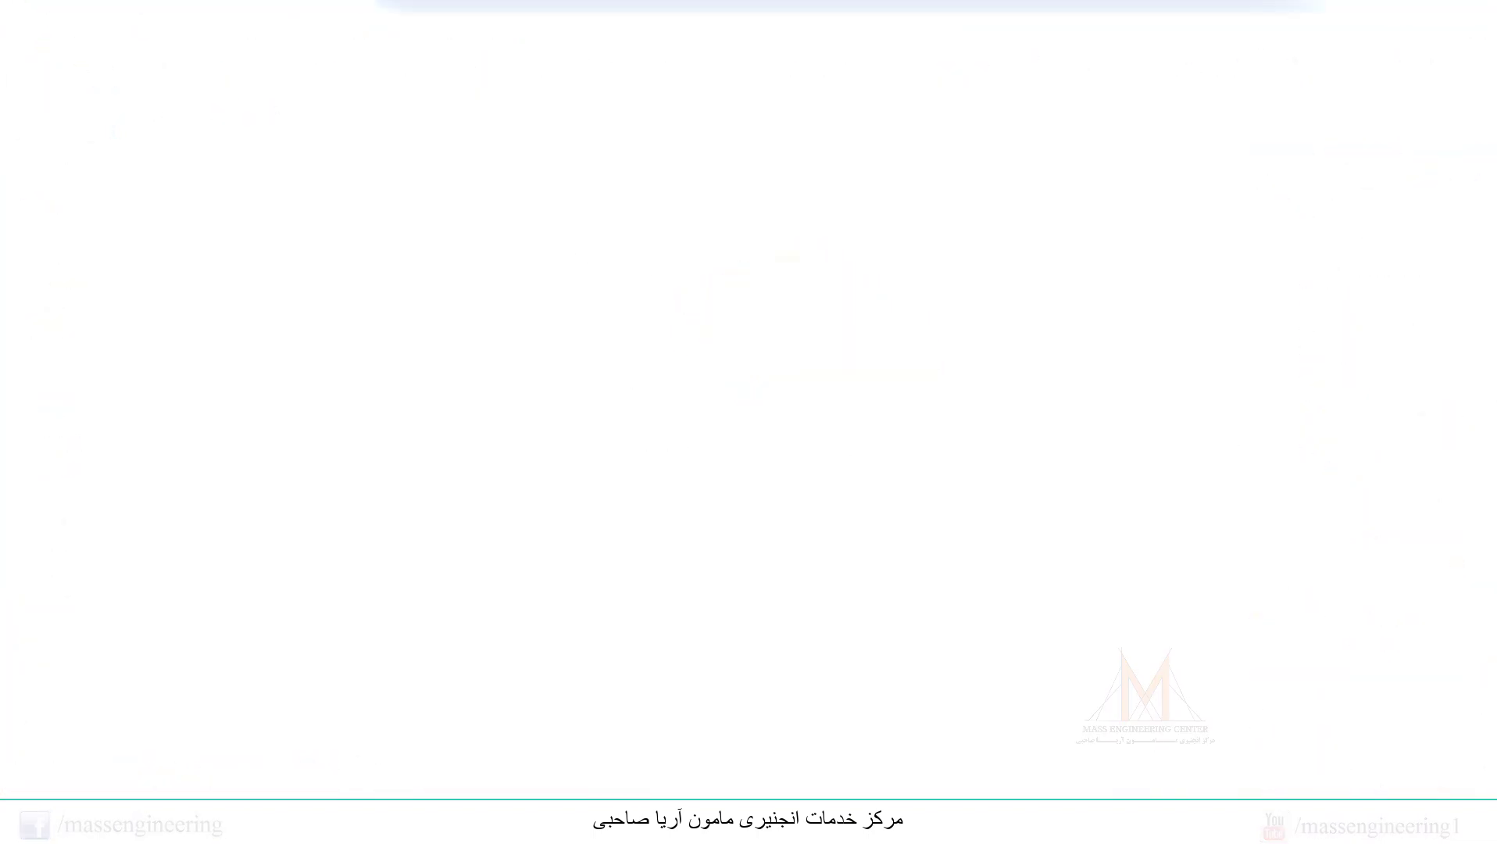